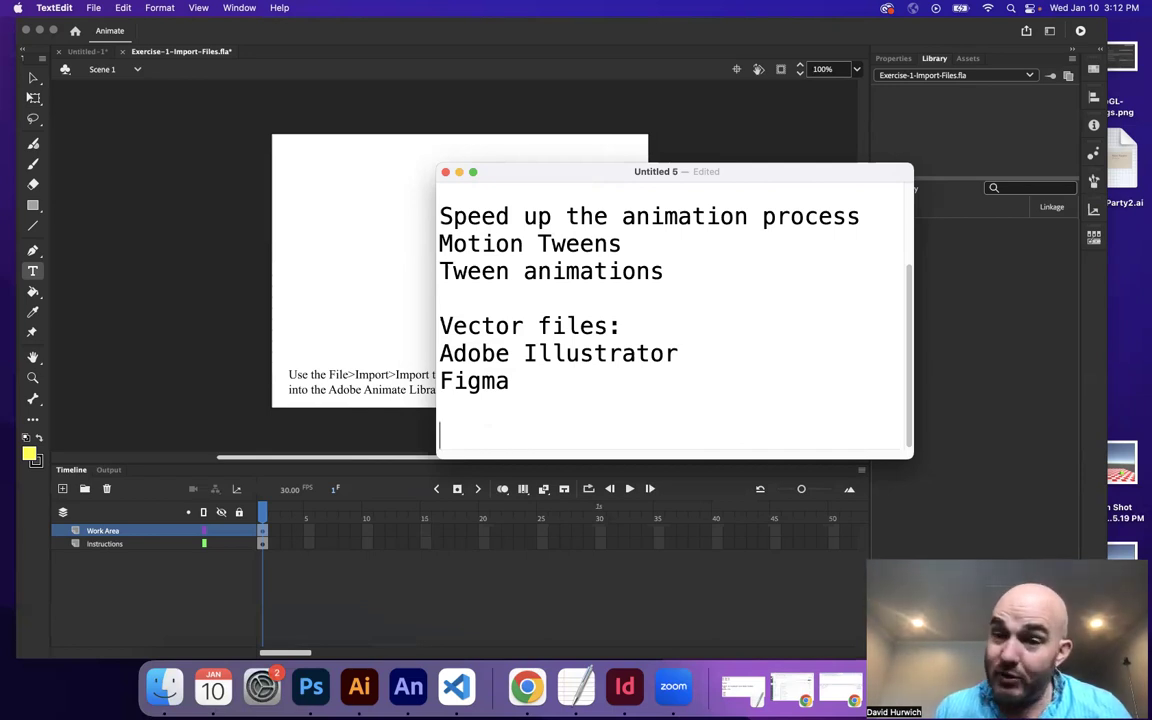
# Step: Add the line "Raster: pixels" to the notes, one blank line below "Figma"
pyautogui.press('Return')
pyautogui.write('Raster')
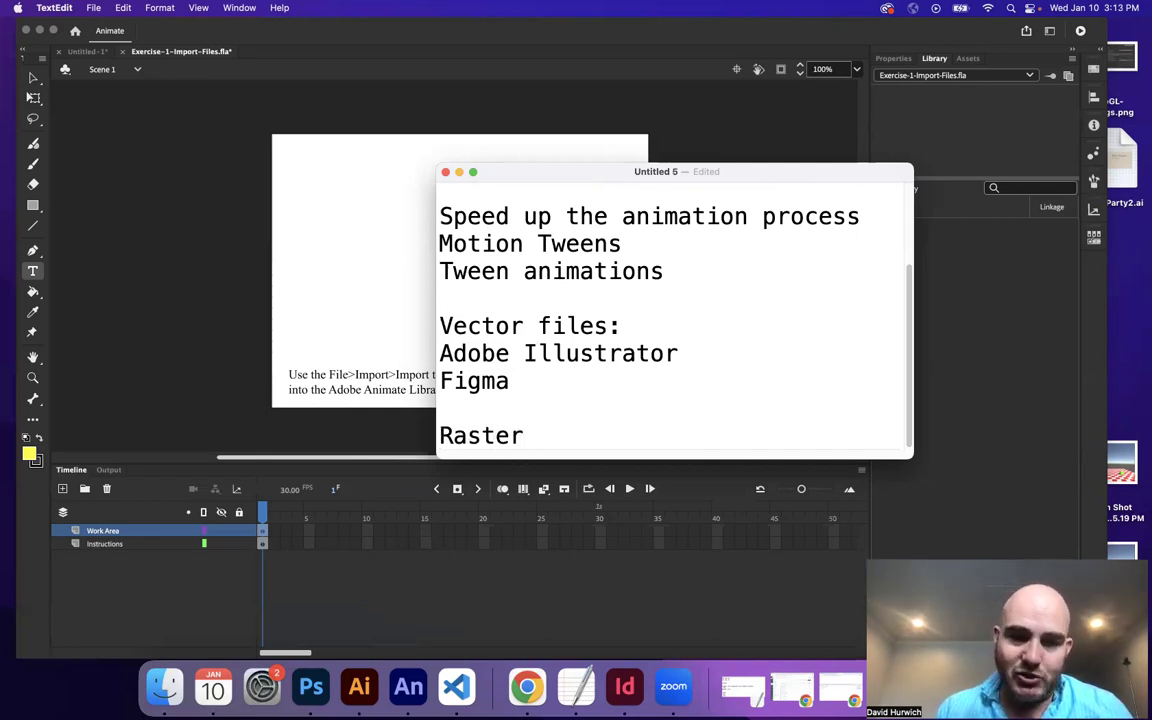
pyautogui.press('BackSpace')
pyautogui.write(':')
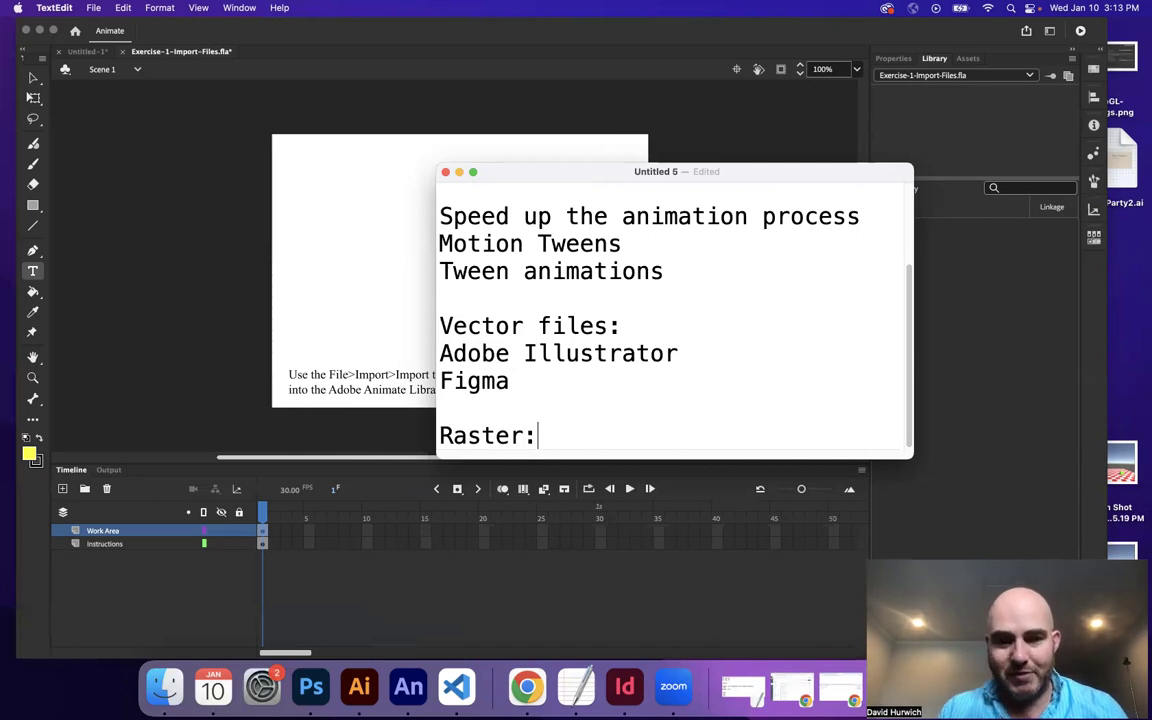
pyautogui.write(' pixels')
pyautogui.press('Return')
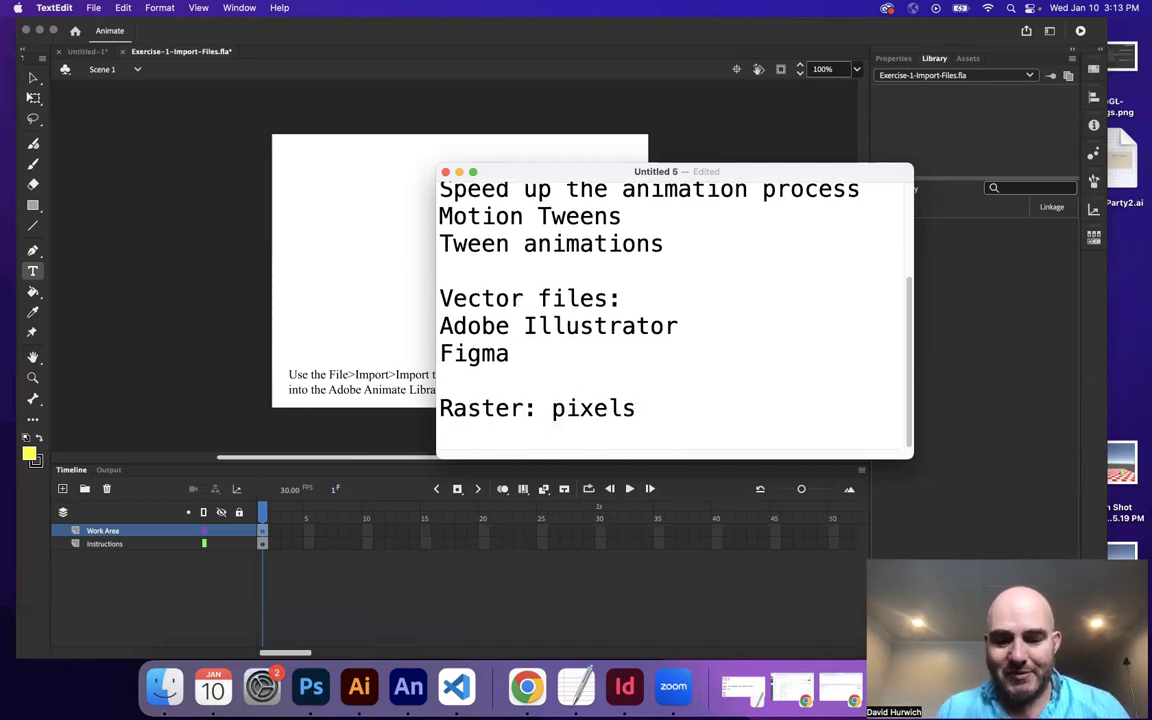
# Step: List the file formats "JPG, PNG, PSD" on the line under the raster heading
pyautogui.write('JPG, PNZG')
pyautogui.press('BackSpace')
pyautogui.press('BackSpace')
pyautogui.write('G, p')
pyautogui.press('BackSpace')
pyautogui.write('PSD')
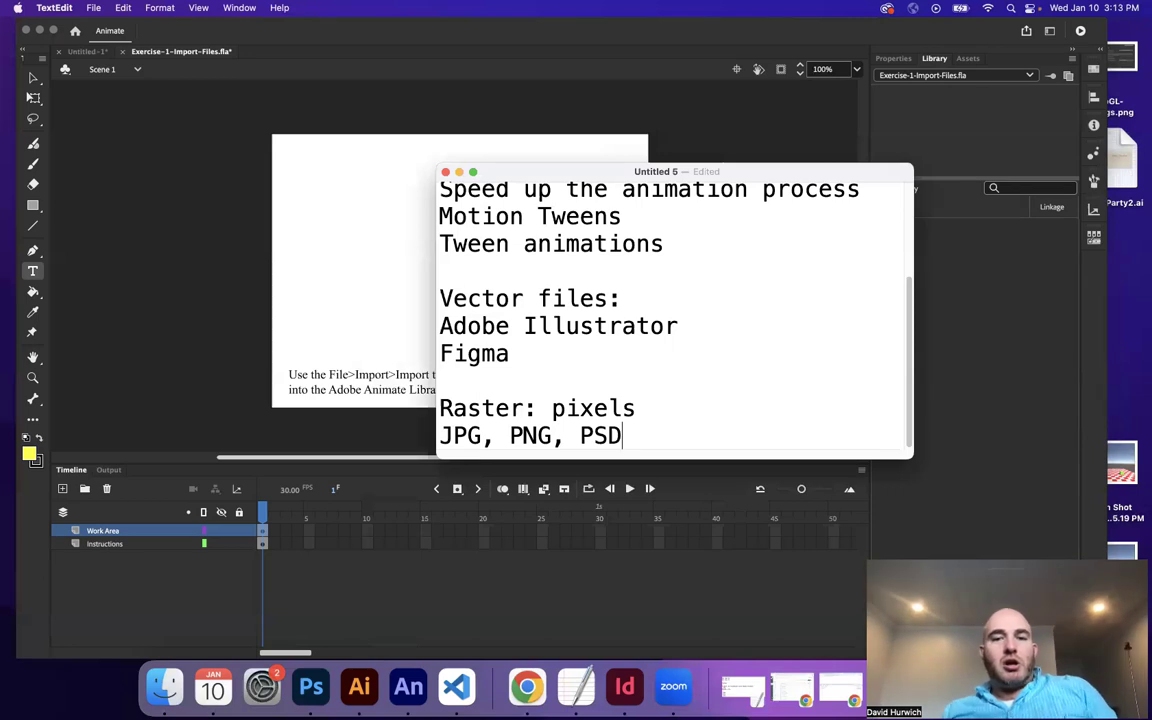
# Step: Move the notes window aside, switch to Finder, open the DIGM13-Motion-Tweens folder on the Desktop and select Illustrator.ai
pyautogui.moveTo(553, 176); pyautogui.dragTo(817, 187)
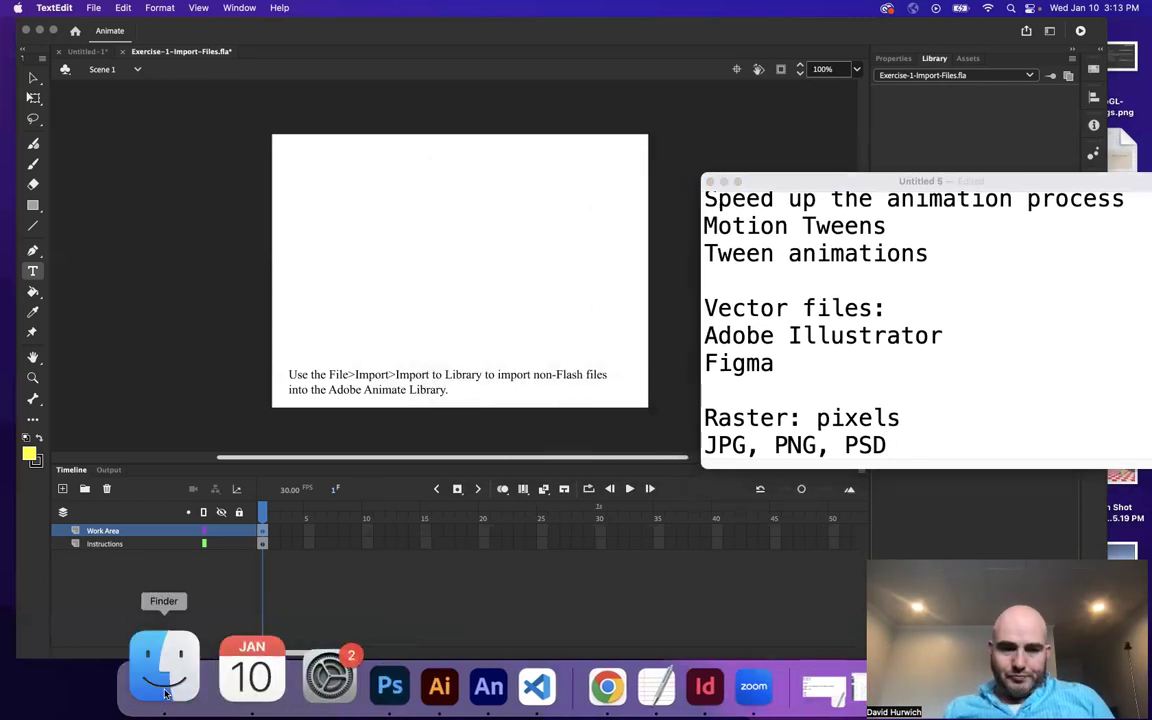
pyautogui.click(165, 684)
pyautogui.click(229, 371)
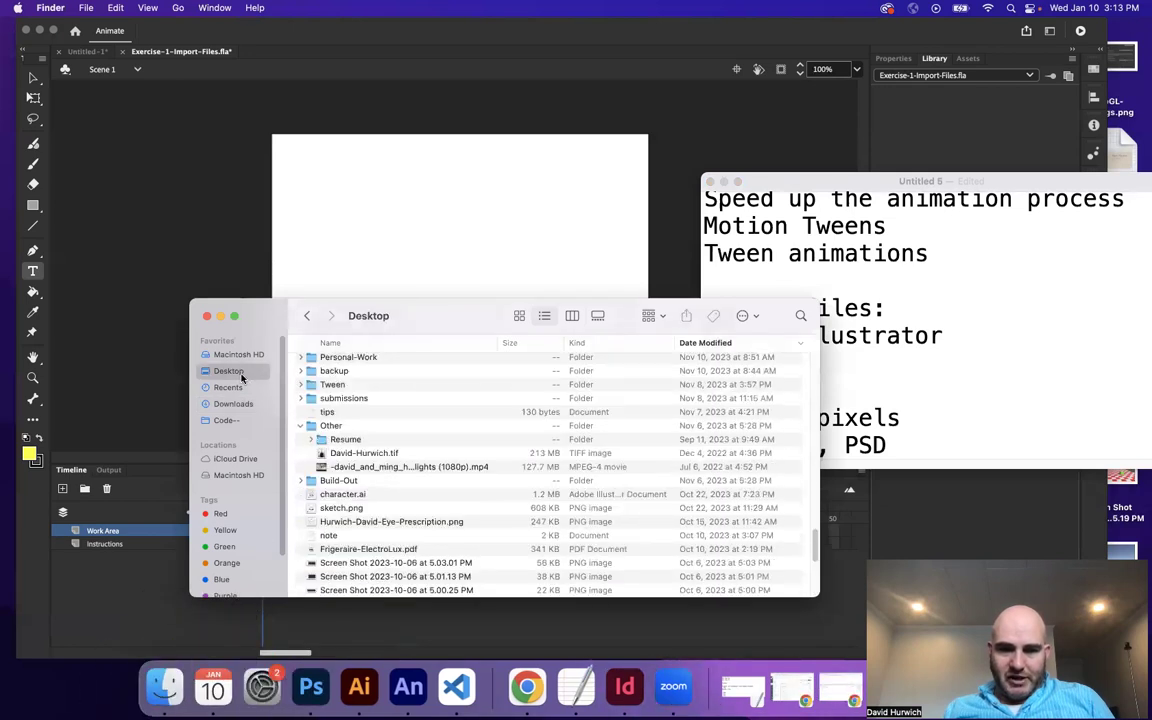
pyautogui.scroll(15, 348, 386)
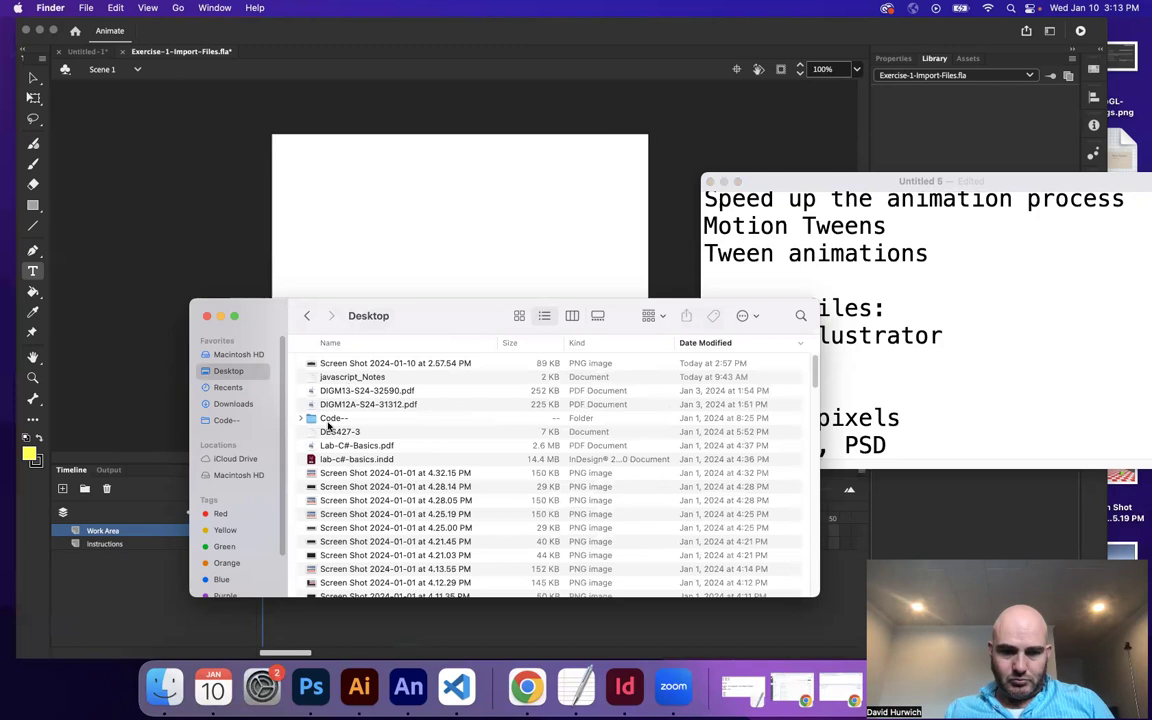
pyautogui.scroll(-20, 328, 425)
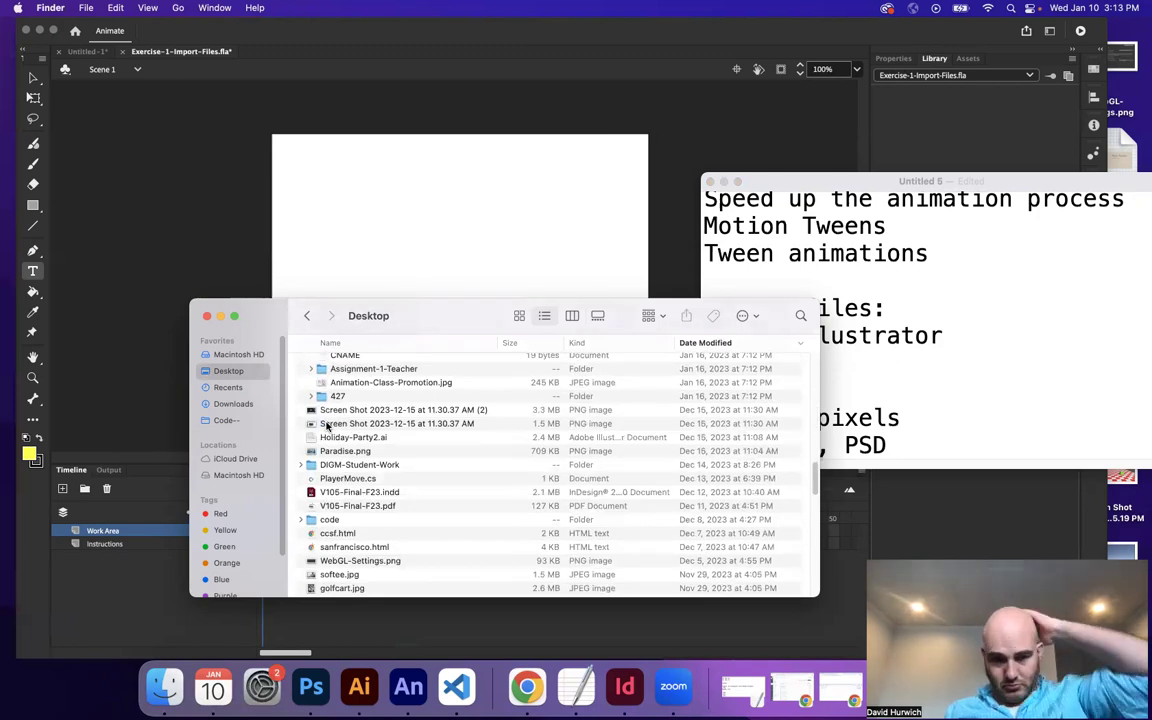
pyautogui.scroll(5, 350, 415)
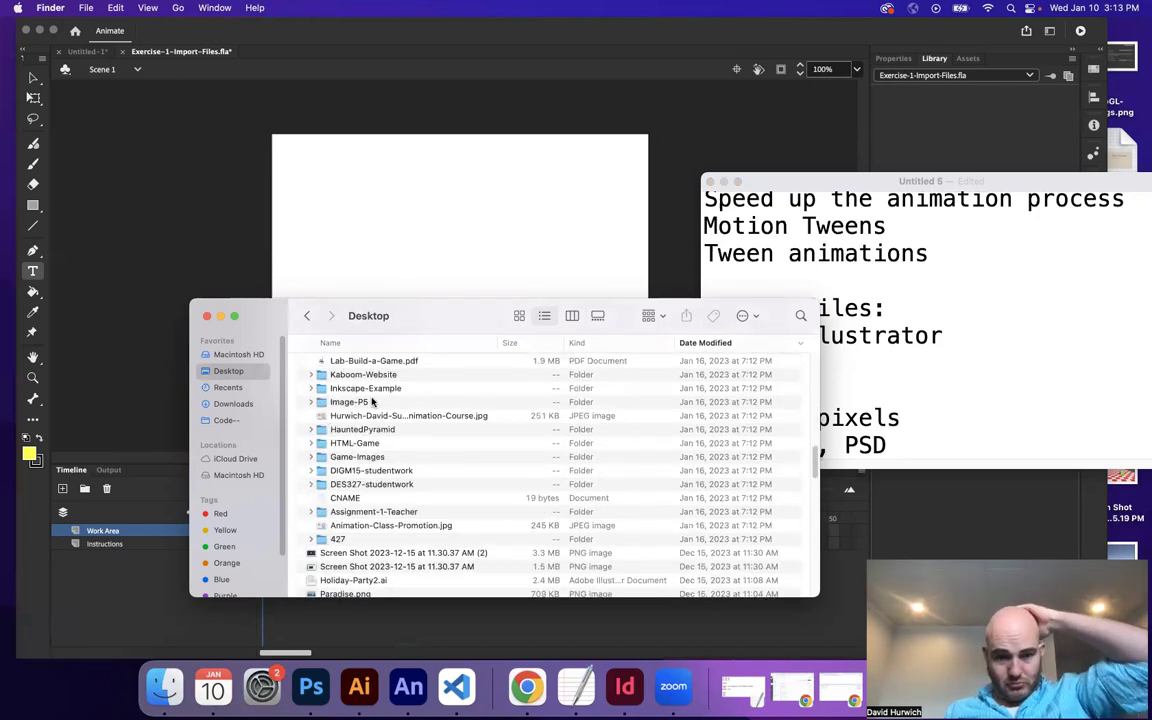
pyautogui.scroll(10, 375, 401)
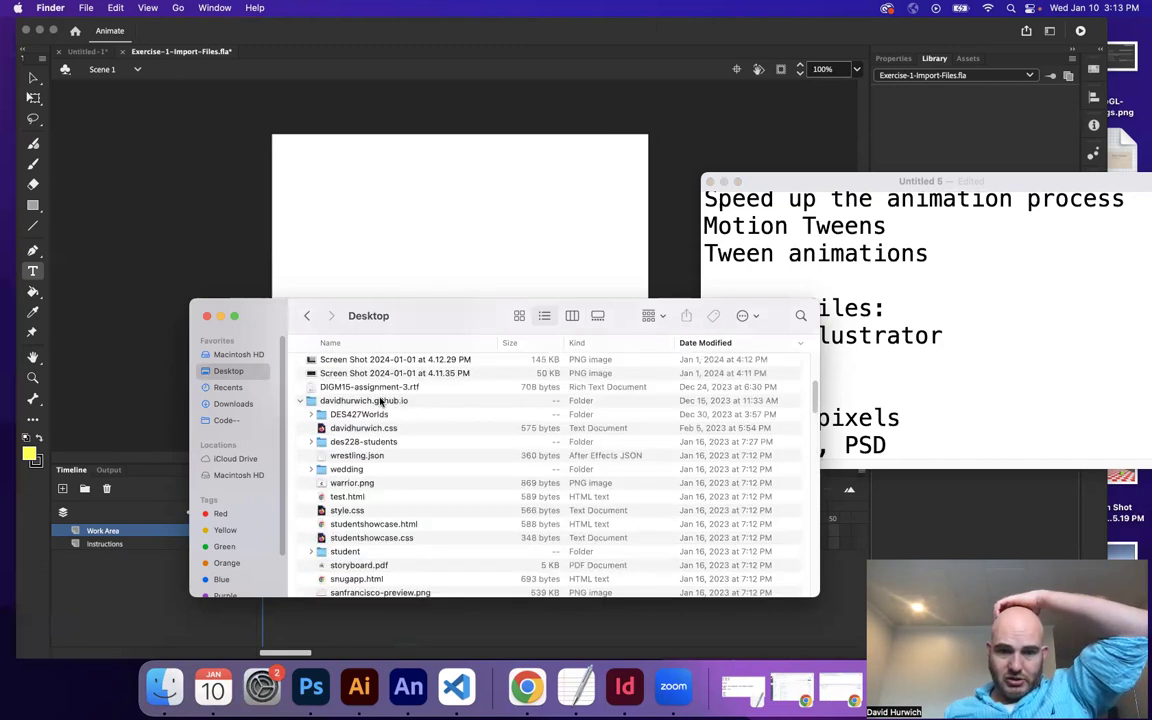
pyautogui.click(299, 401)
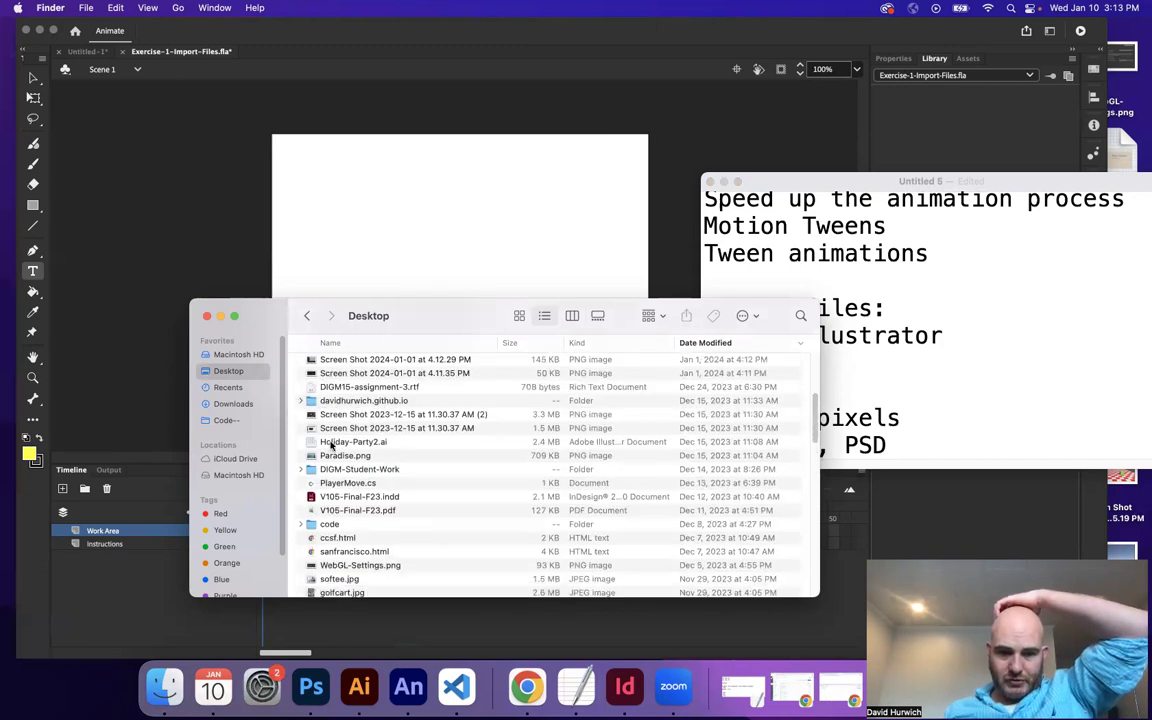
pyautogui.scroll(-10, 330, 445)
pyautogui.scroll(-6, 408, 445)
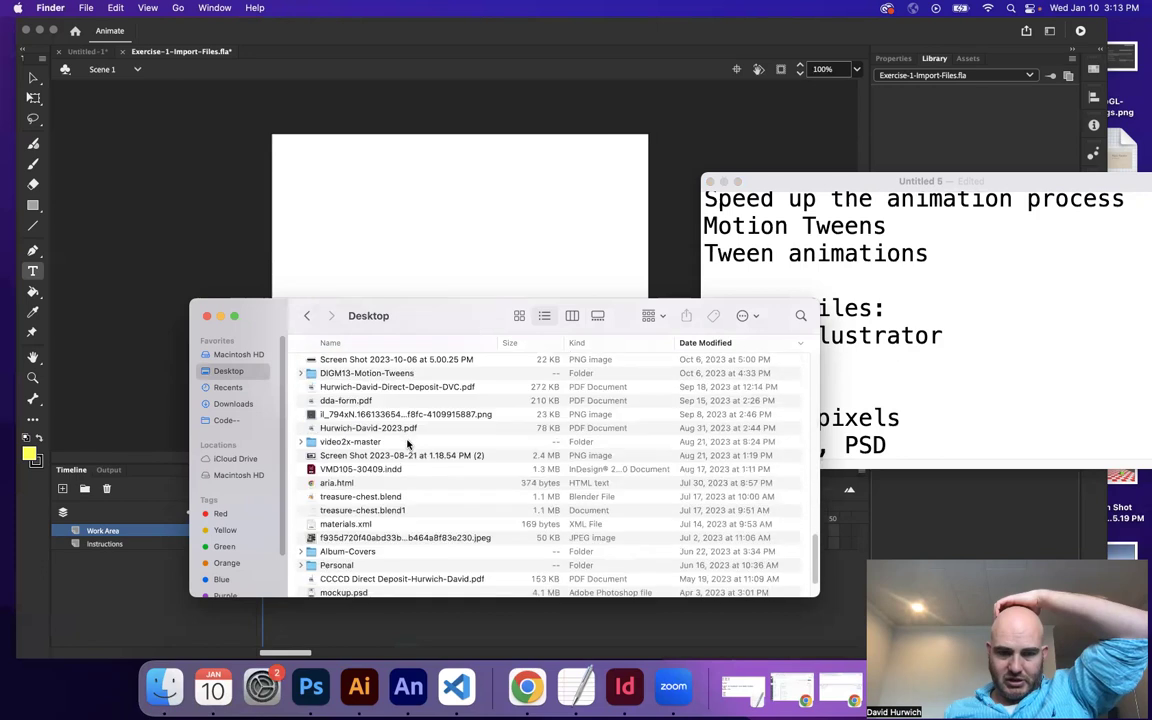
pyautogui.doubleClick(365, 373)
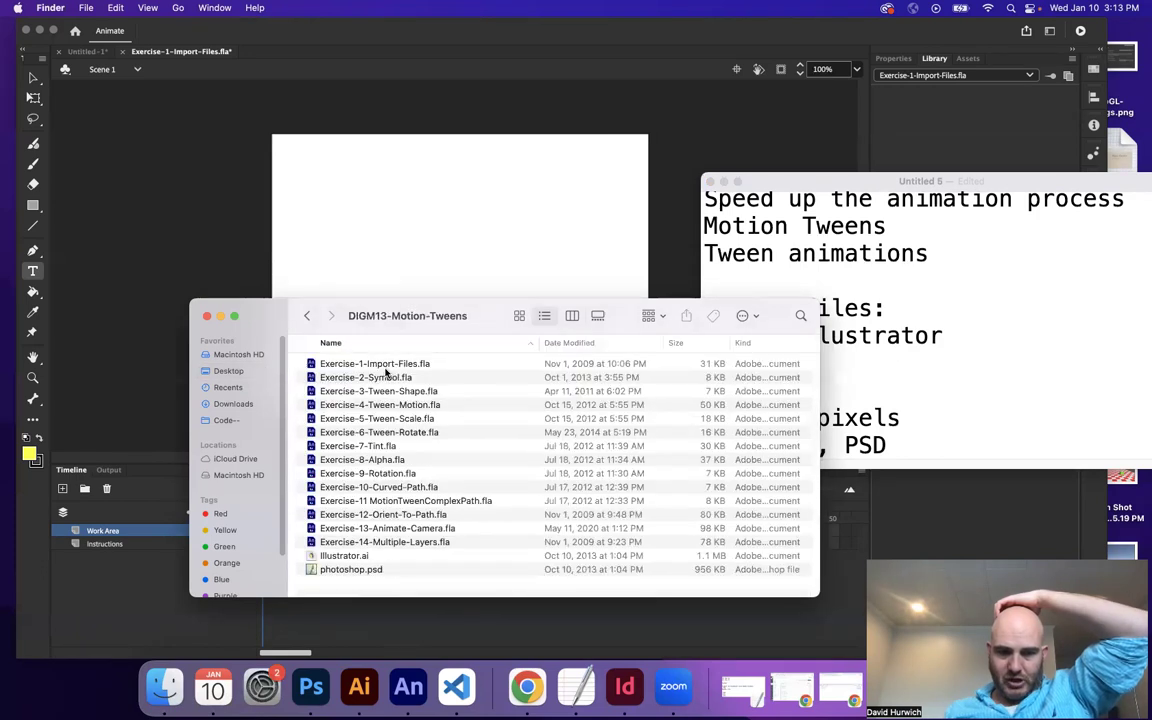
pyautogui.click(355, 569)
pyautogui.click(357, 556)
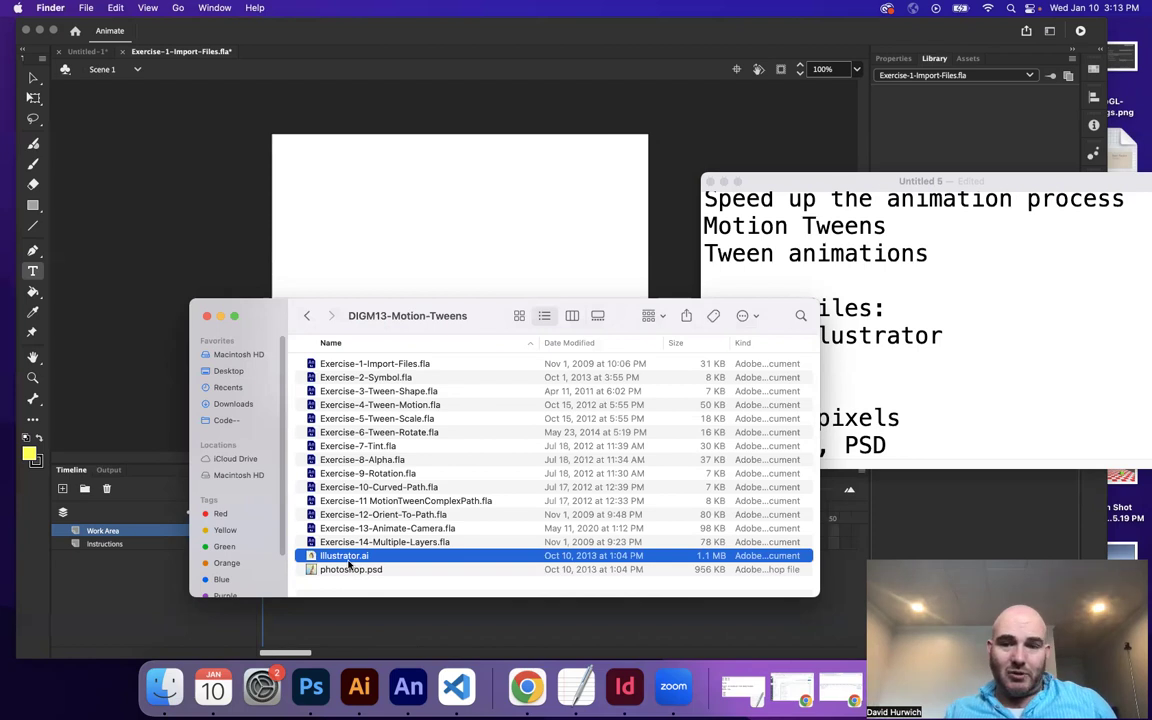
# Step: Return to the notes and highlight the word "pixels", the whole raster section and its file format line
pyautogui.click(800, 414)
pyautogui.moveTo(905, 418); pyautogui.dragTo(813, 421)
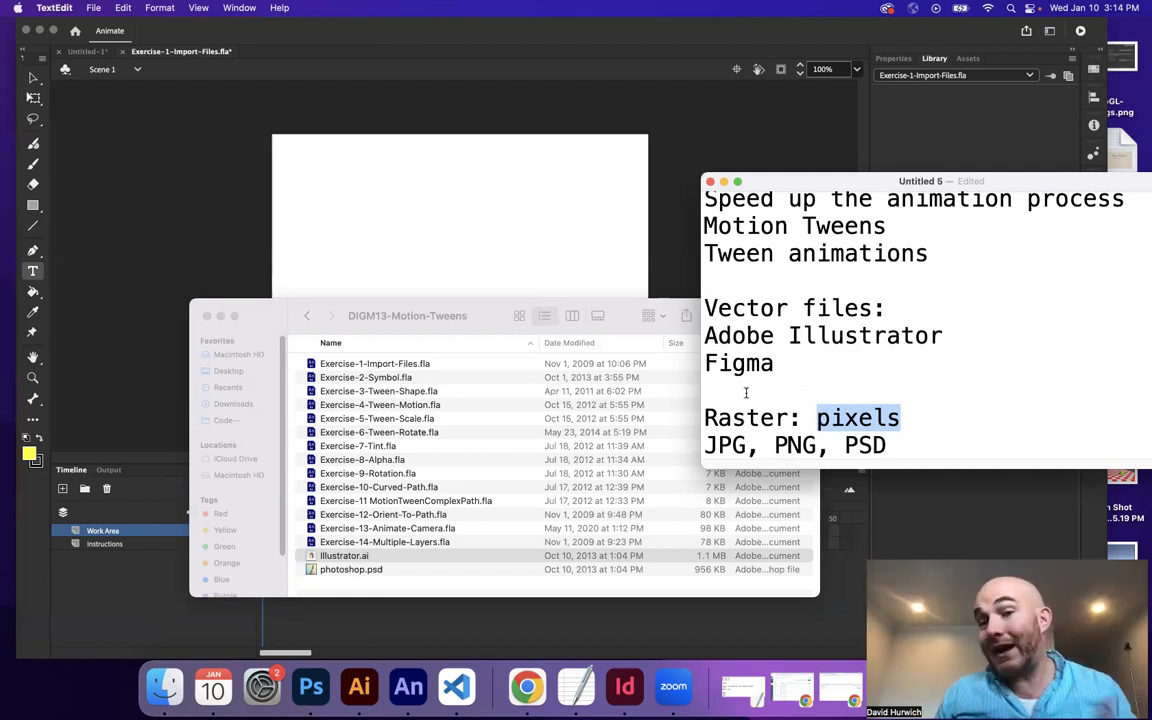
pyautogui.click(842, 436)
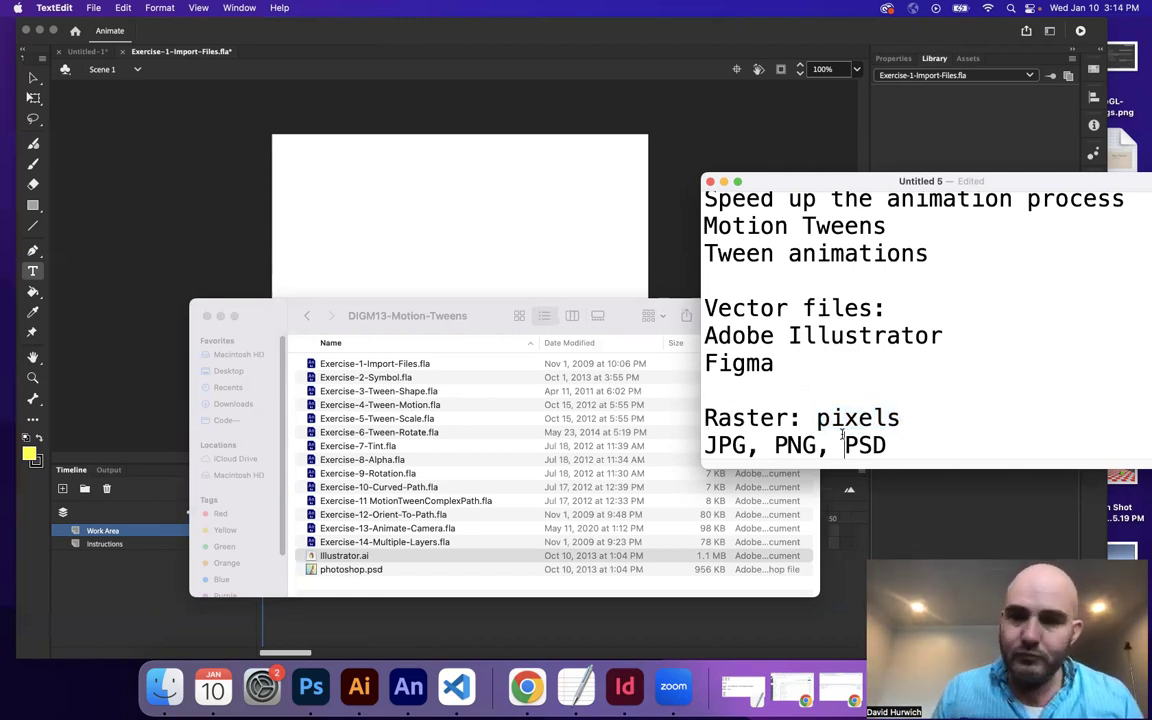
pyautogui.moveTo(893, 444); pyautogui.dragTo(708, 424)
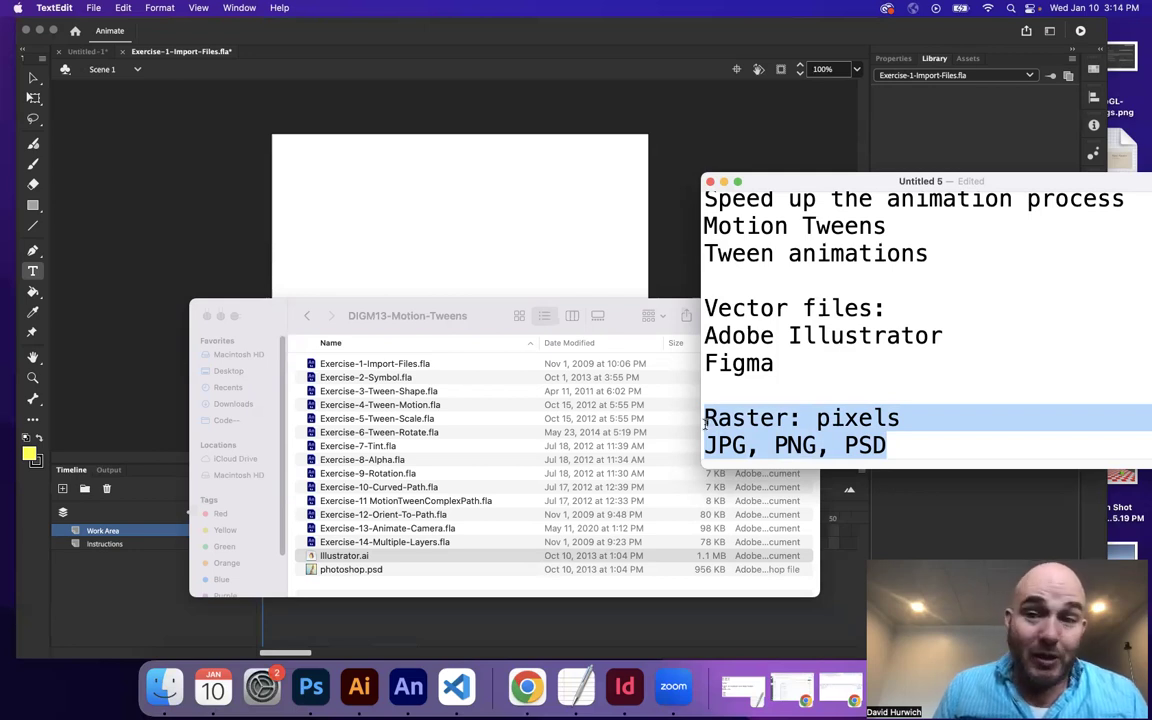
pyautogui.click(479, 390)
pyautogui.click(898, 434)
pyautogui.moveTo(917, 447); pyautogui.dragTo(706, 437)
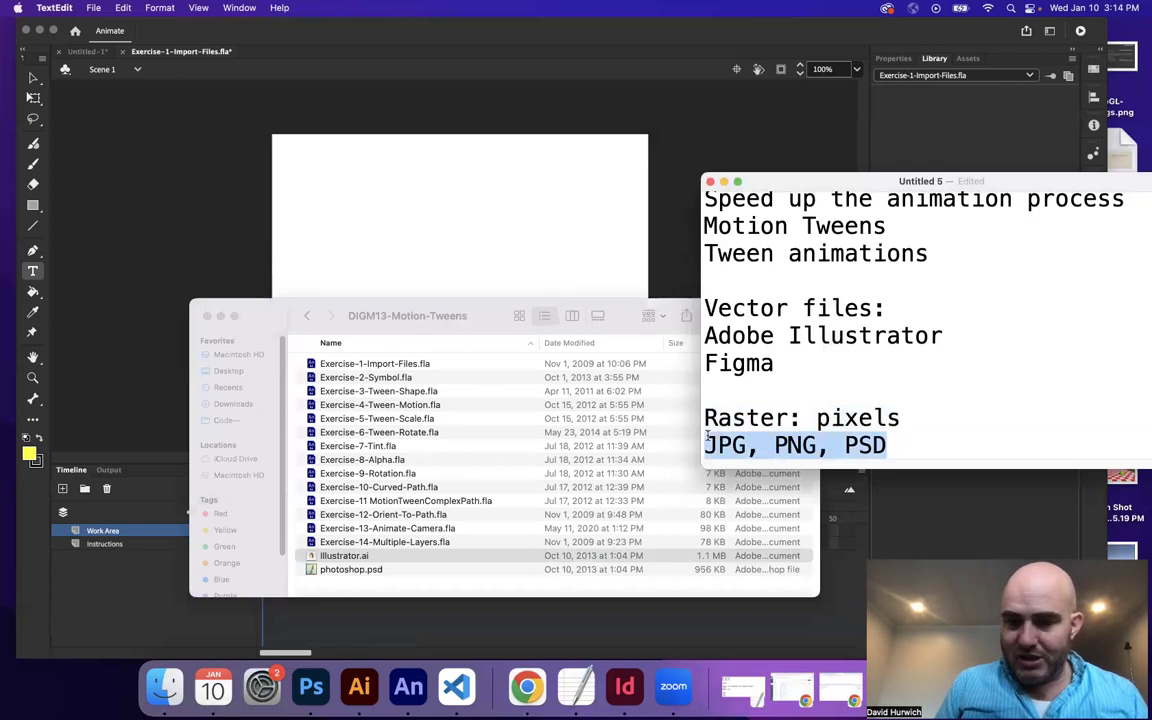
# Step: Extend the raster format list after PSD with ", GIF, WebP"
pyautogui.click(917, 445)
pyautogui.write(',')
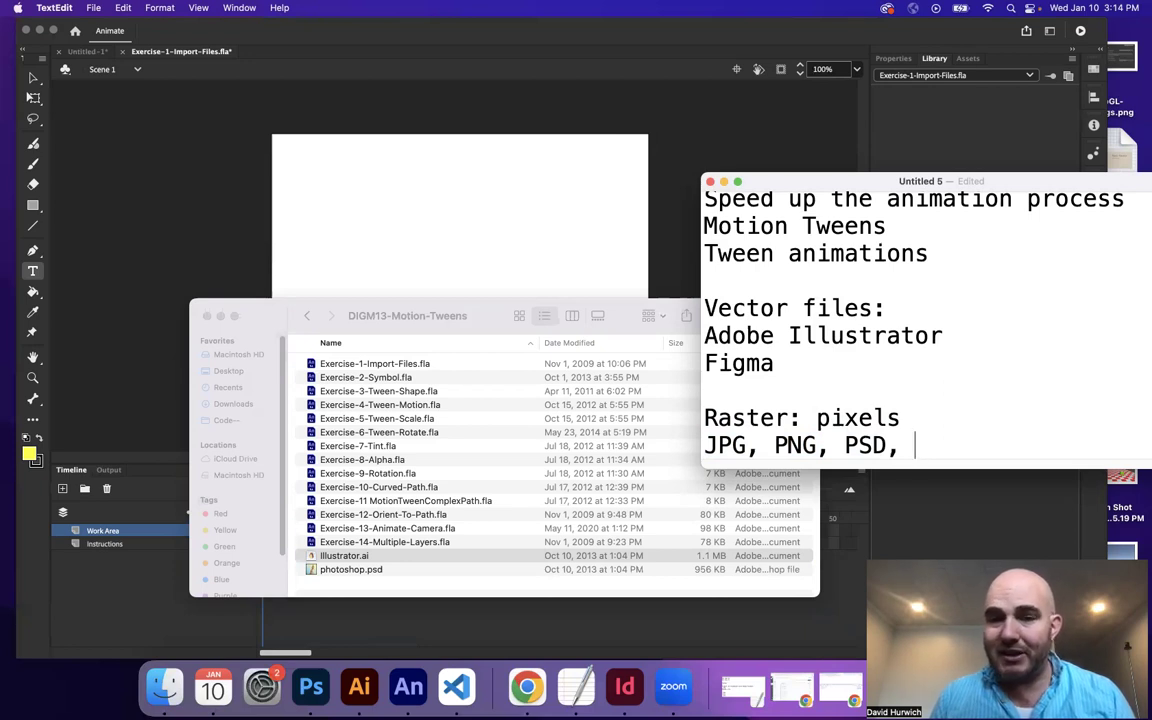
pyautogui.write('GIF,')
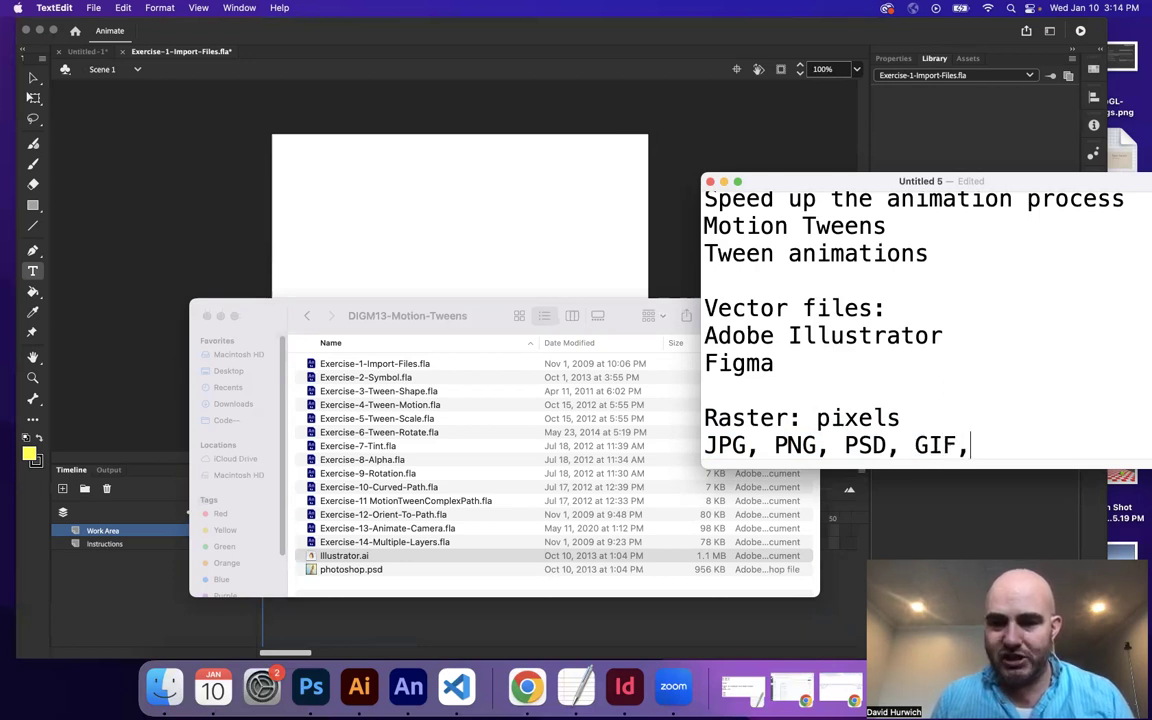
pyautogui.write(' Webp')
pyautogui.press('BackSpace')
pyautogui.write('PG,')
pyautogui.press('BackSpace')
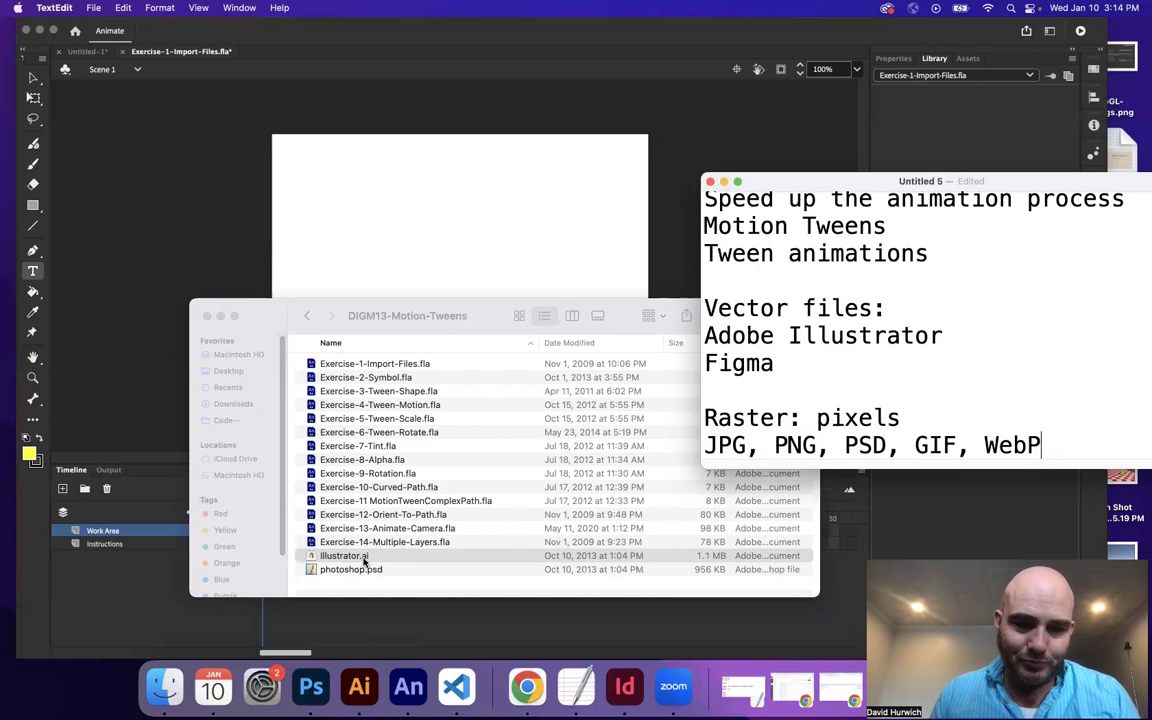
# Step: Preview photoshop.psd from the Finder folder, open it in Photoshop and collapse the Character panel
pyautogui.click(332, 569)
pyautogui.press('space')
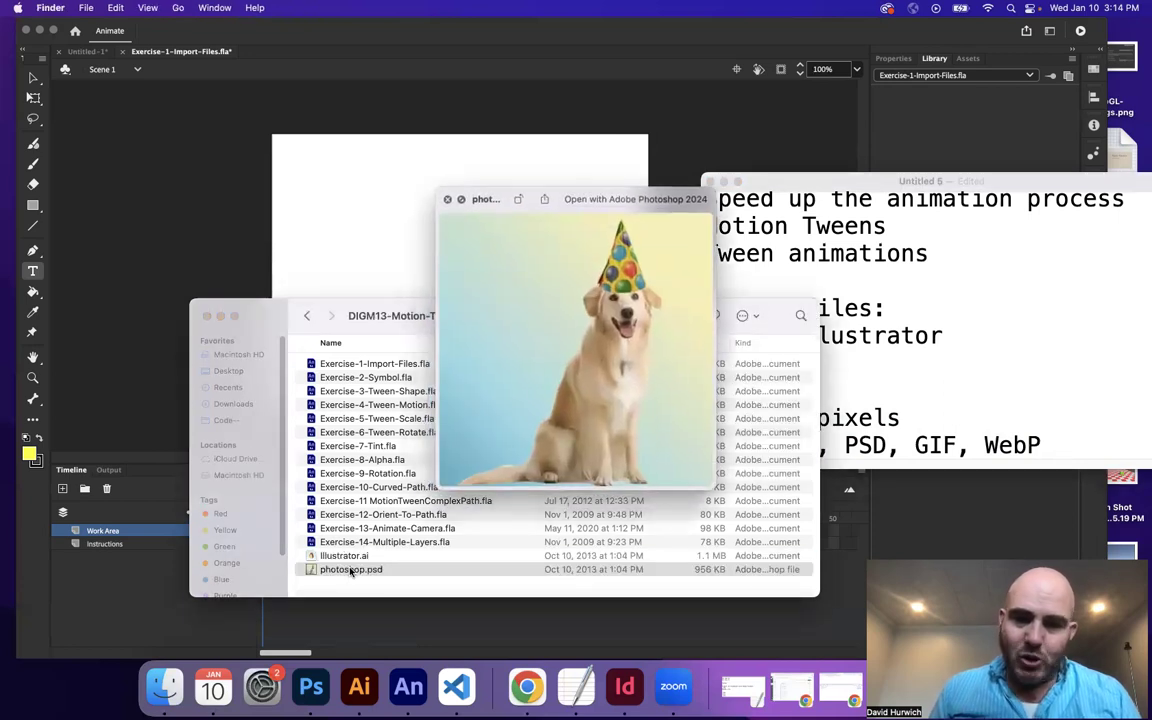
pyautogui.doubleClick(351, 569)
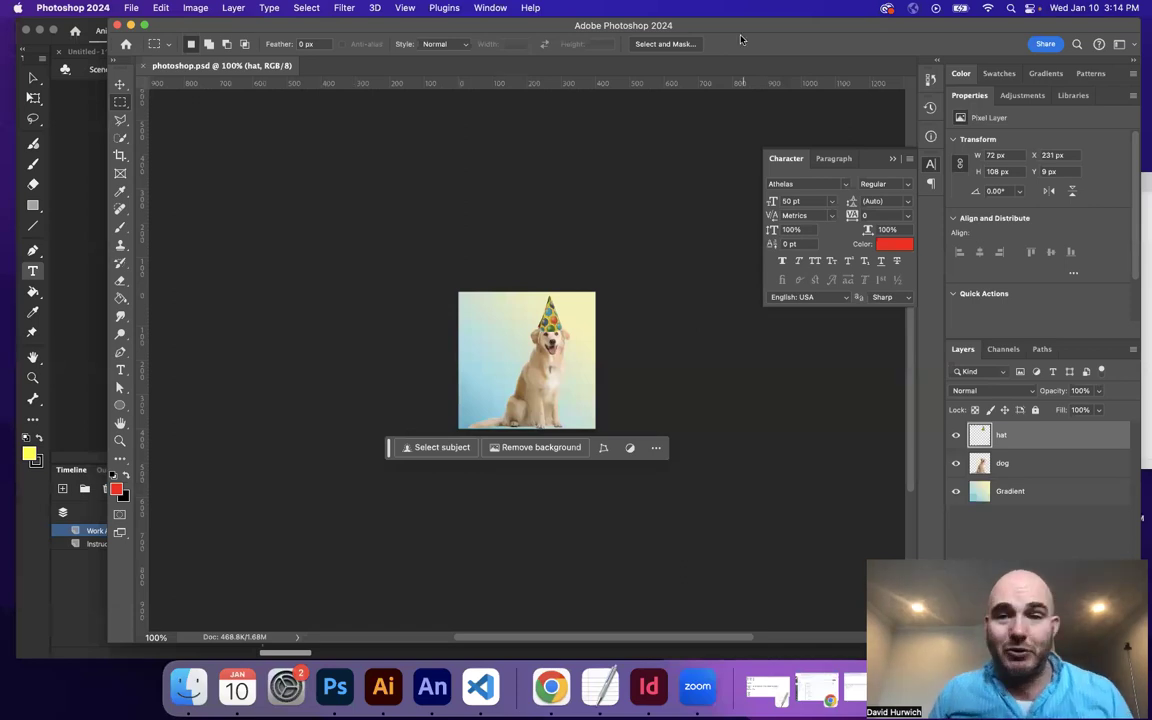
pyautogui.click(930, 163)
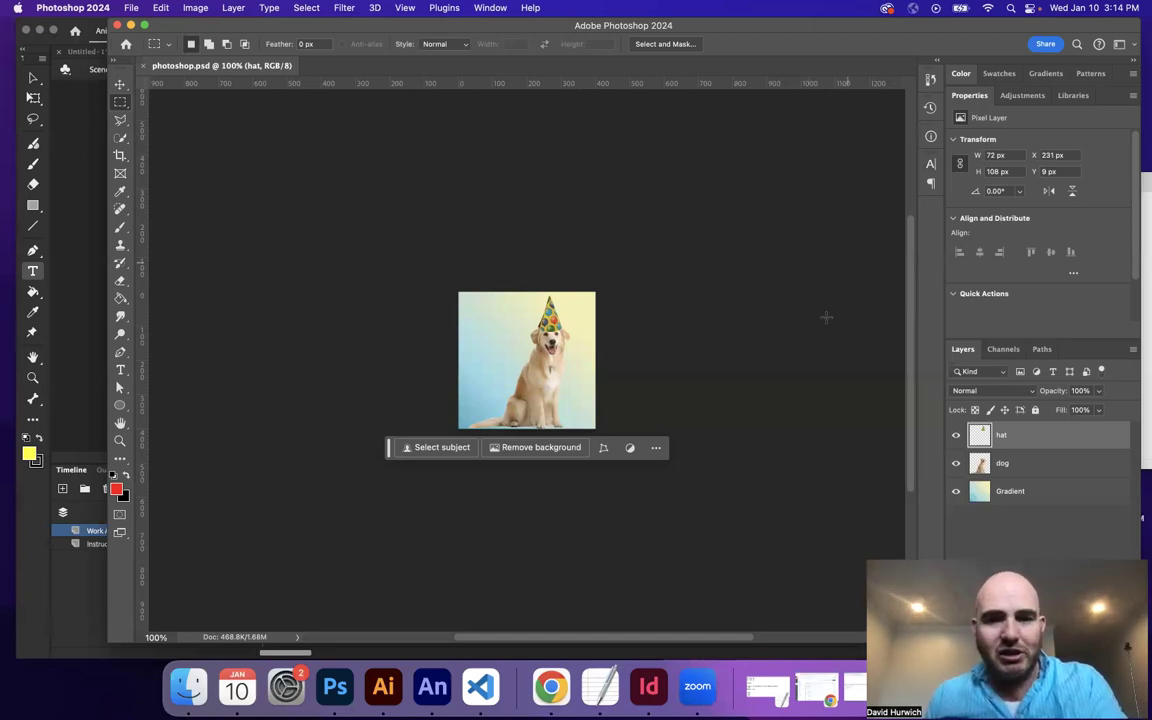
# Step: Toggle the visibility of the hat, dog and Gradient layers to examine each one, leaving all three shown
pyautogui.press('super+equal')
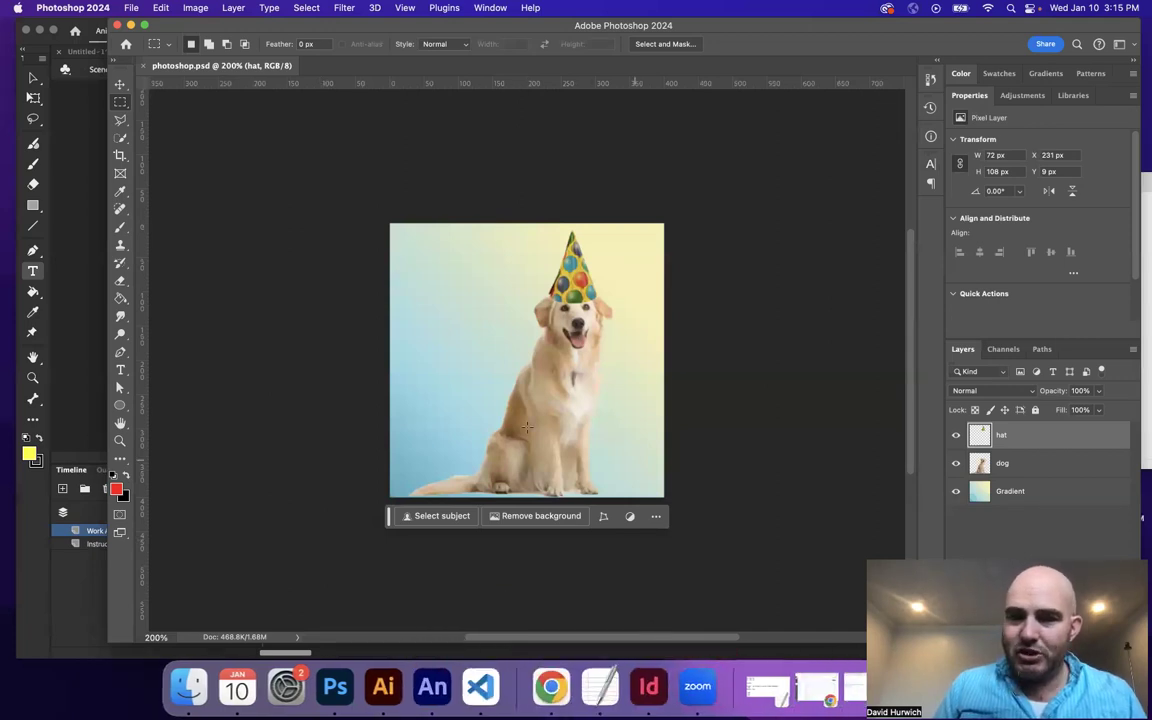
pyautogui.click(955, 463)
pyautogui.click(955, 435)
pyautogui.click(955, 493)
pyautogui.click(955, 491)
pyautogui.click(955, 463)
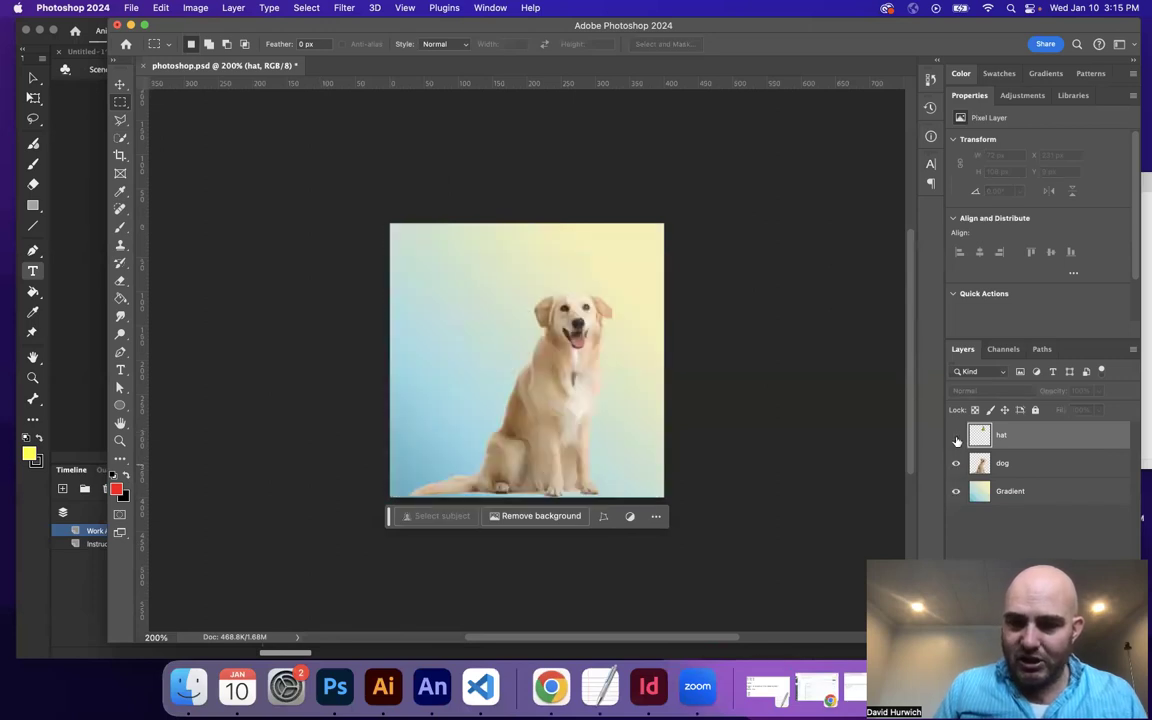
pyautogui.click(955, 435)
pyautogui.click(956, 435)
pyautogui.click(956, 435)
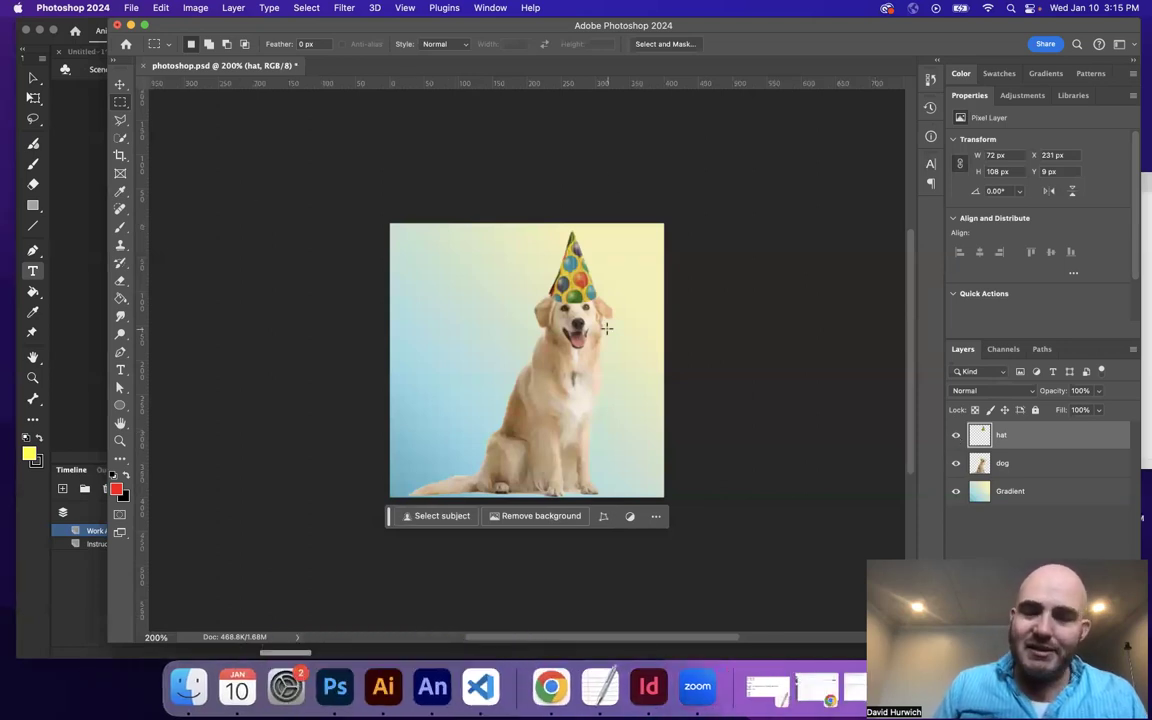
# Step: Magnify the dog's edge and chest fur up to 12800% to examine the image's individual pixels
pyautogui.press('super+equal')
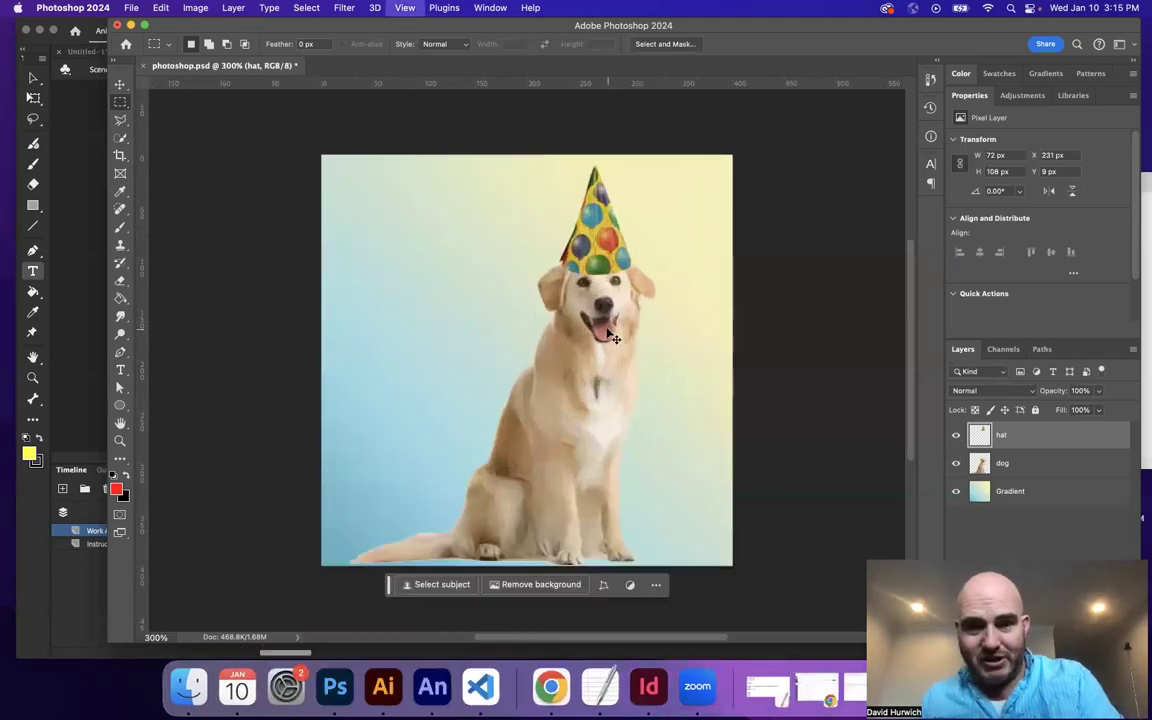
pyautogui.press('super+equal')
pyautogui.press('super+equal')
pyautogui.press('super+equal')
pyautogui.press('super+equal')
pyautogui.press('super+equal')
pyautogui.press('super+equal')
pyautogui.press('super+equal')
pyautogui.press('super+equal')
pyautogui.press('super+equal')
pyautogui.press('super+equal')
pyautogui.press('super+equal')
pyautogui.press('super+equal')
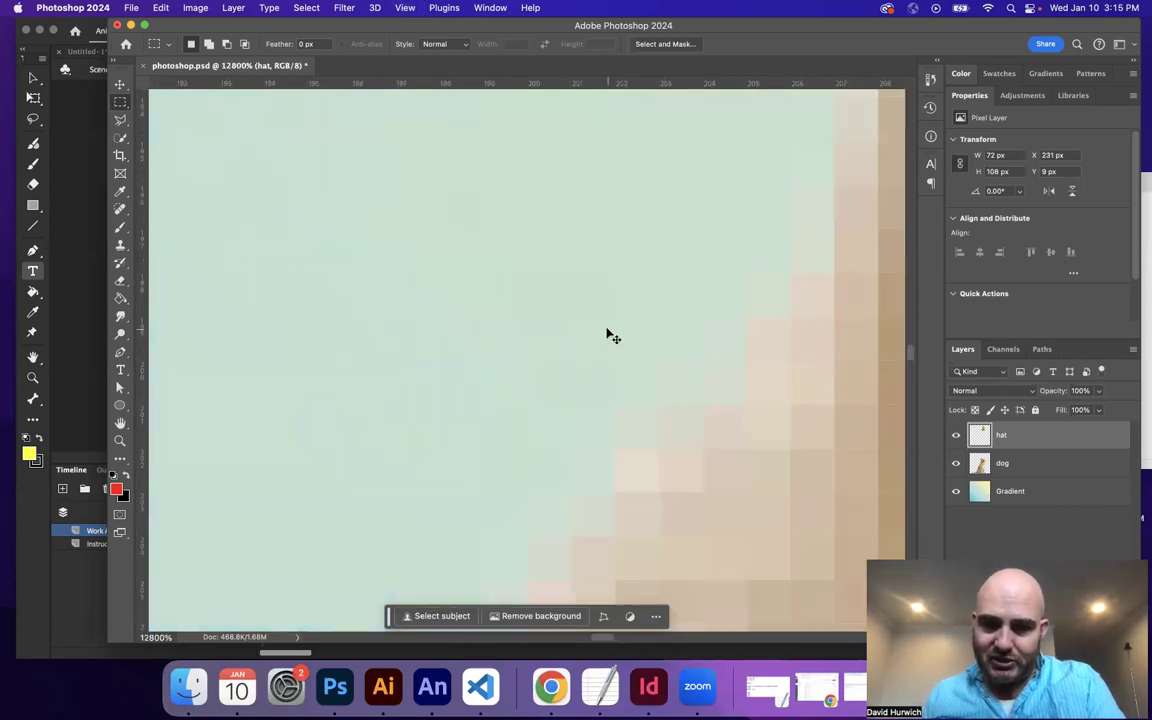
pyautogui.moveTo(733, 479); pyautogui.dragTo(419, 285)
pyautogui.press('super+minus')
pyautogui.press('super+minus')
pyautogui.press('super+minus')
pyautogui.moveTo(631, 453); pyautogui.dragTo(378, 329)
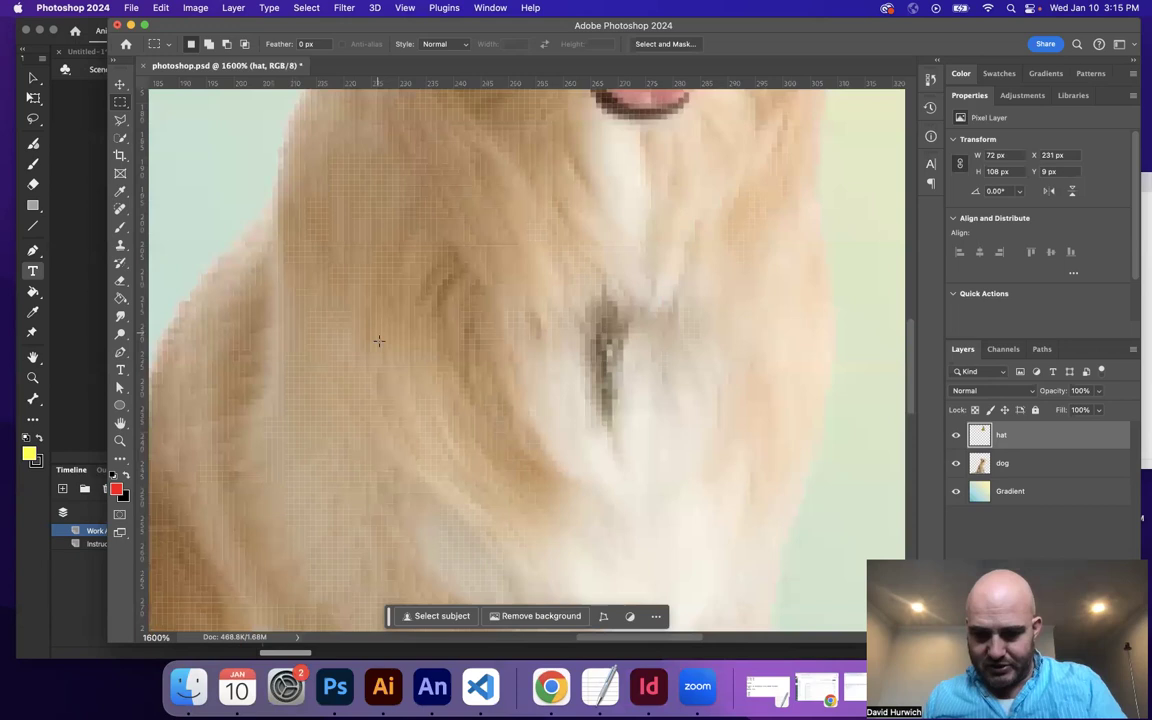
pyautogui.press('super+equal')
pyautogui.press('super+equal')
pyautogui.press('super+equal')
pyautogui.press('super+equal')
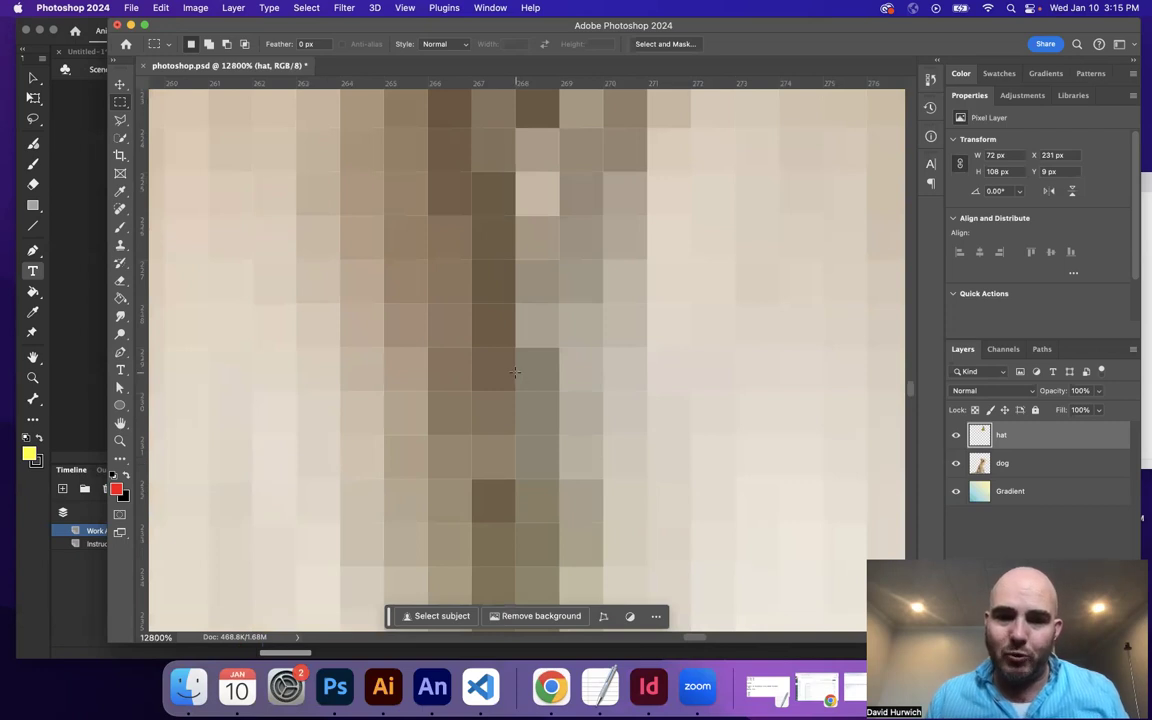
pyautogui.scroll(1, 594, 381)
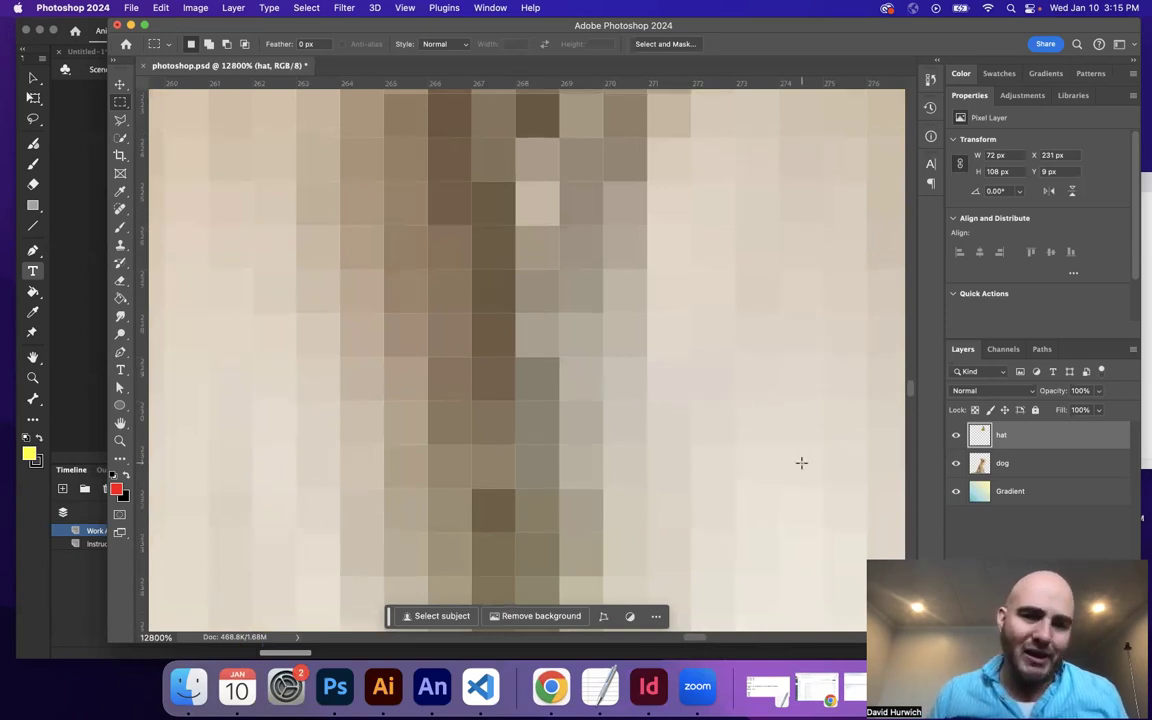
# Step: Zoom back out to 300% to show the whole dog image, and switch to Adobe Animate
pyautogui.press('super+minus')
pyautogui.press('super+minus')
pyautogui.press('super+minus')
pyautogui.press('super+minus')
pyautogui.press('super+minus')
pyautogui.press('super+minus')
pyautogui.press('super+minus')
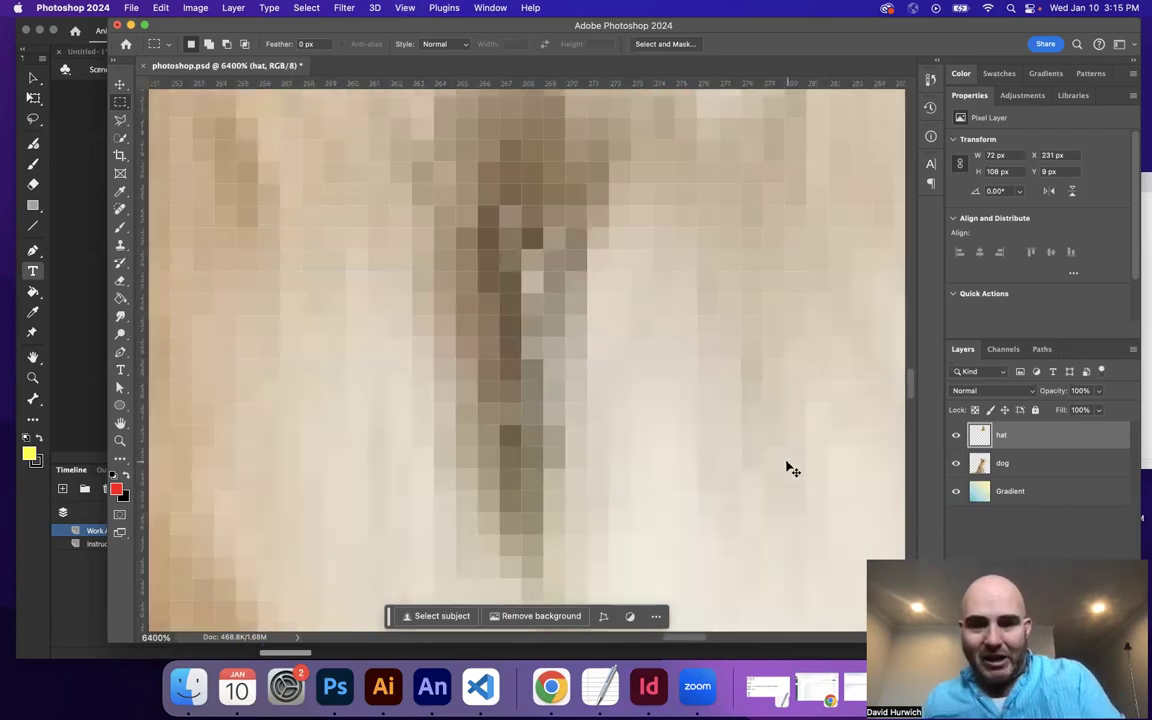
pyautogui.press('super+minus')
pyautogui.press('super+minus')
pyautogui.press('super+minus')
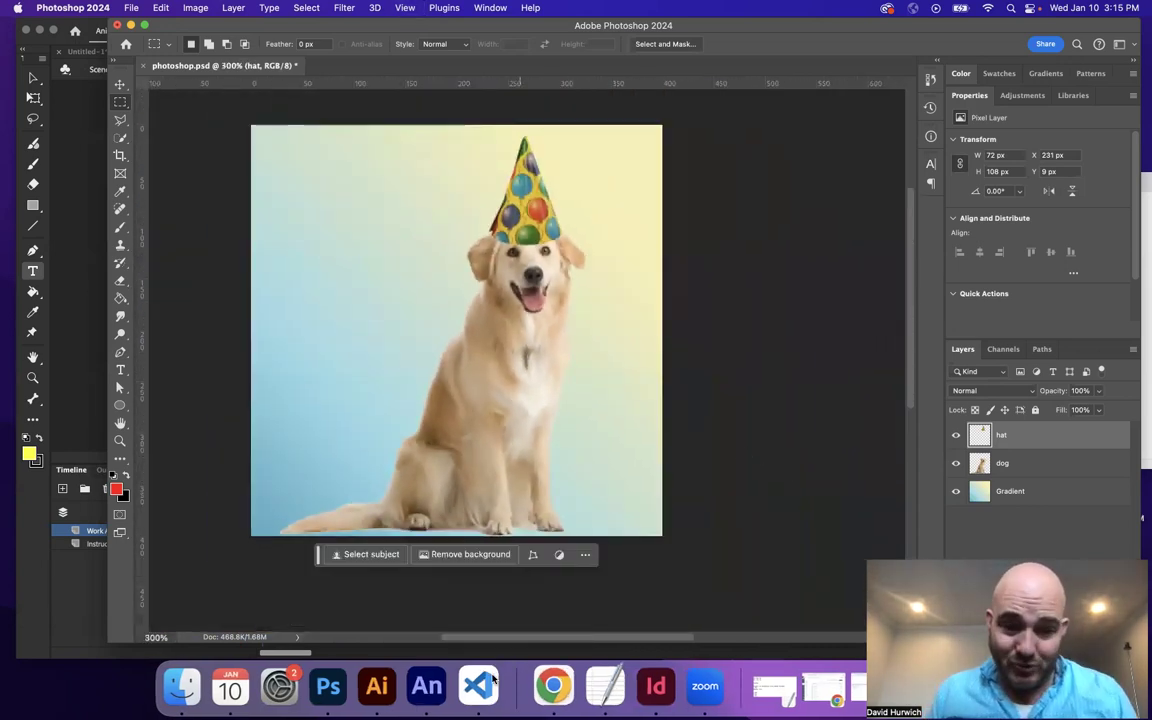
pyautogui.click(432, 662)
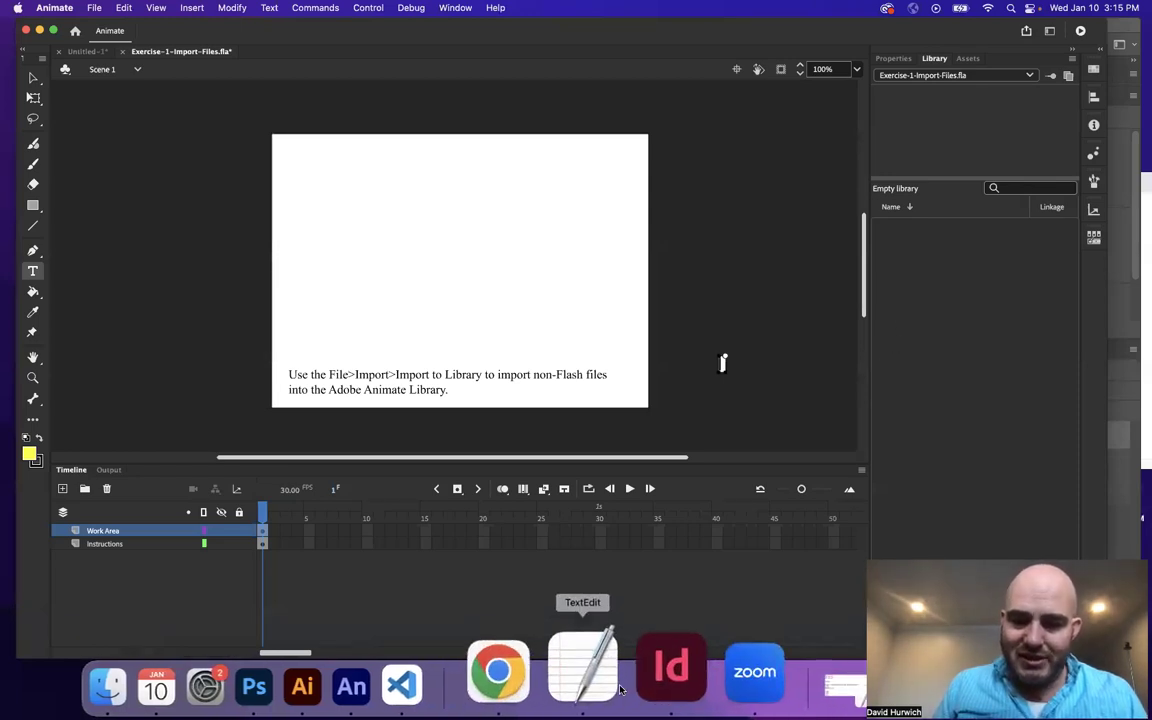
# Step: Switch to the TextEdit notes and add the line "Adobe Animate Library" below the raster file formats, separated by a blank line
pyautogui.click(584, 662)
pyautogui.moveTo(850, 181); pyautogui.dragTo(799, 109)
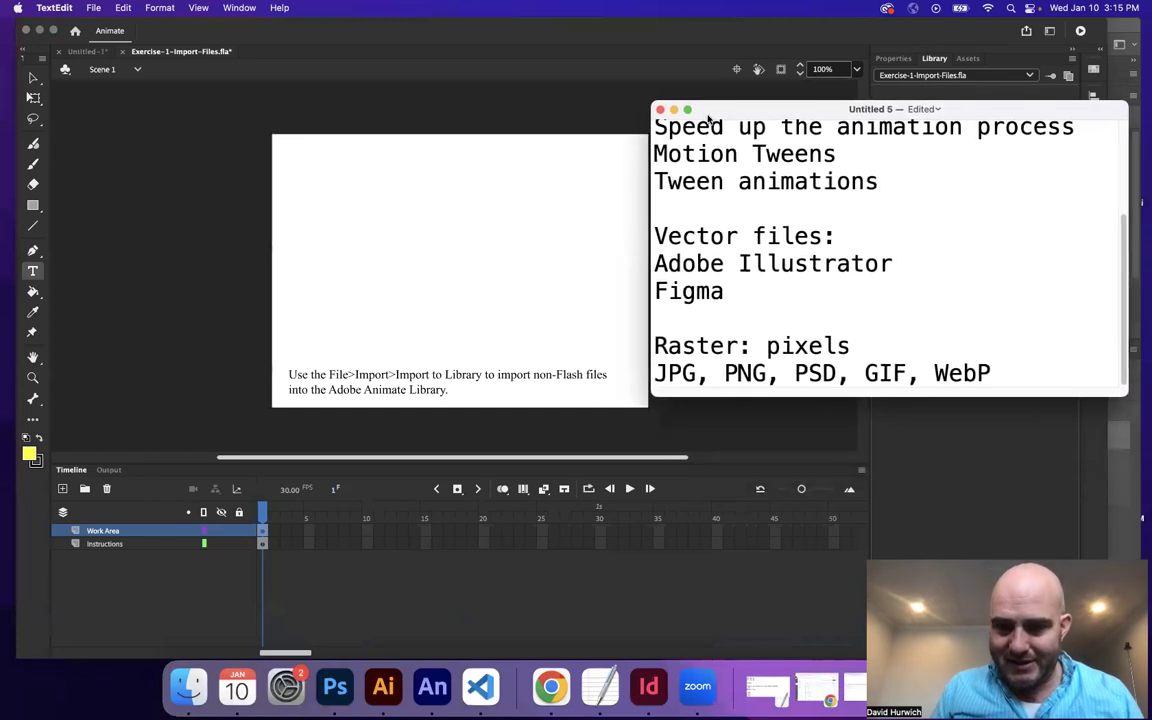
pyautogui.press('Return')
pyautogui.press('Return')
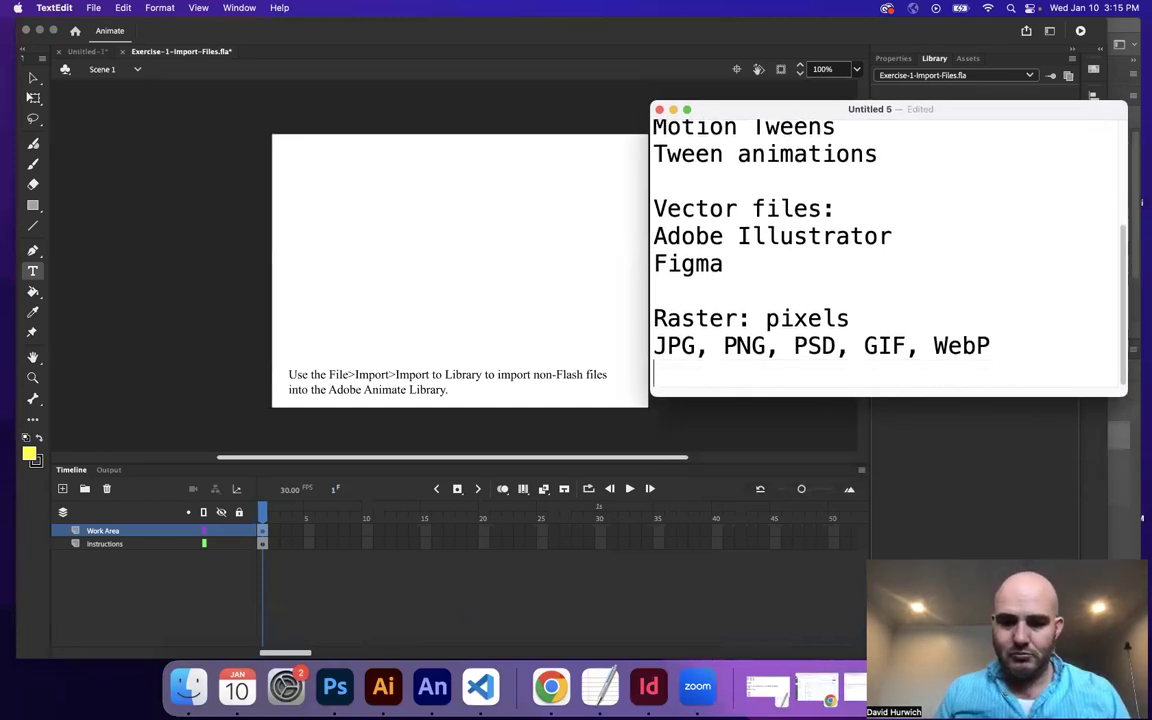
pyautogui.write('ADob')
pyautogui.press('BackSpace')
pyautogui.press('BackSpace')
pyautogui.press('BackSpace')
pyautogui.write('dobe ')
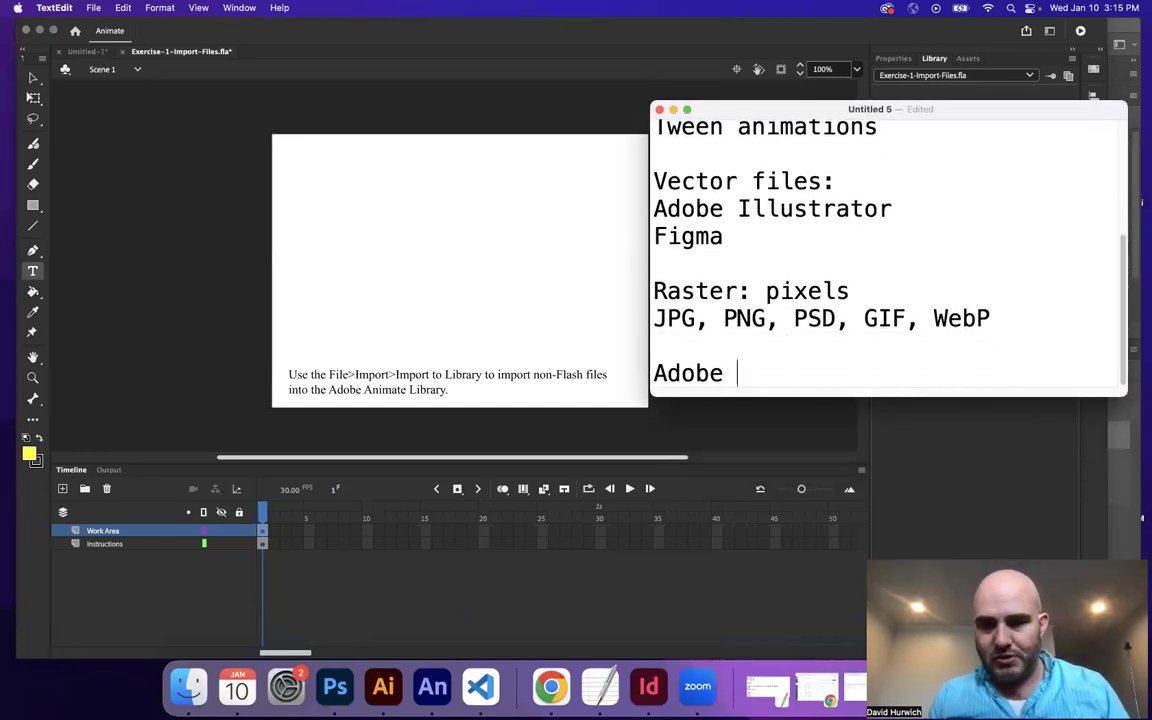
pyautogui.write('Animate Library')
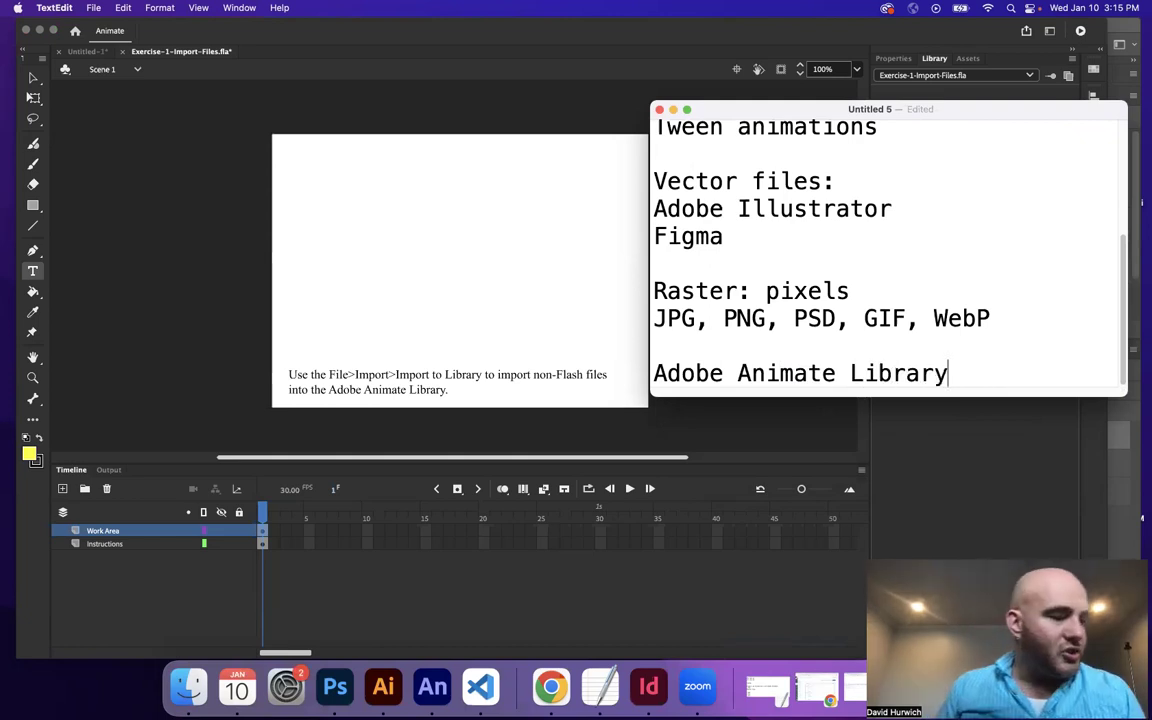
# Step: Add the line "Store imported elements" beneath the Adobe Animate Library heading in the notes
pyautogui.press('Return')
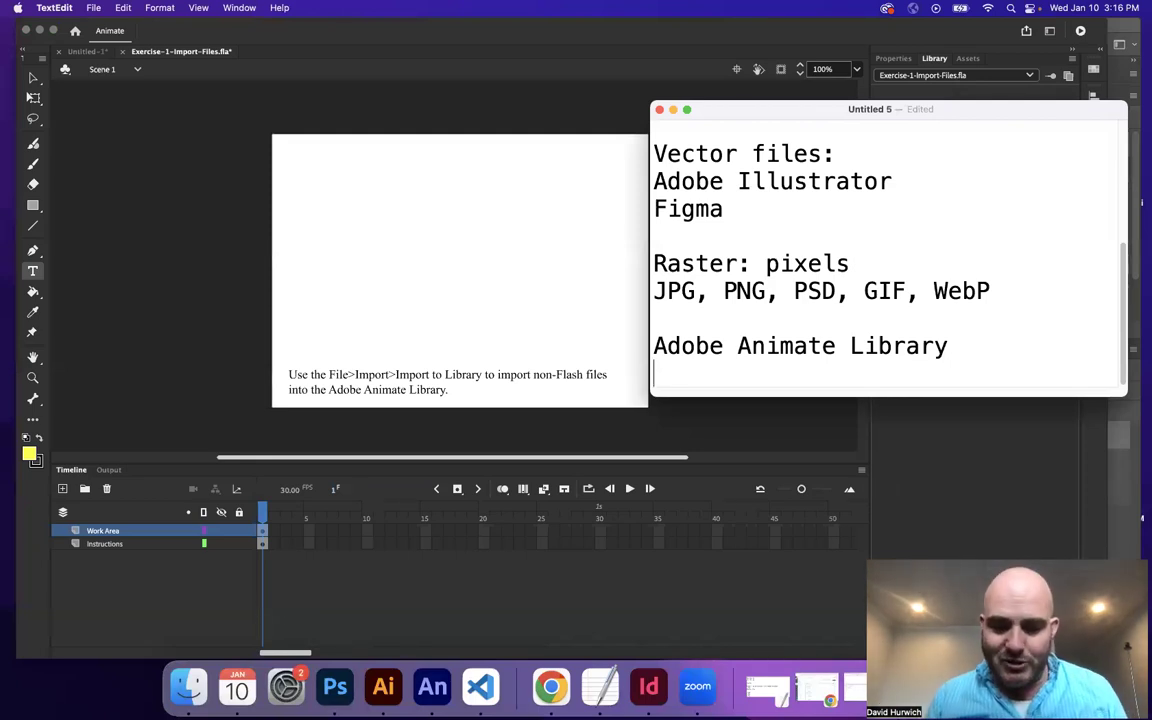
pyautogui.write('store imp')
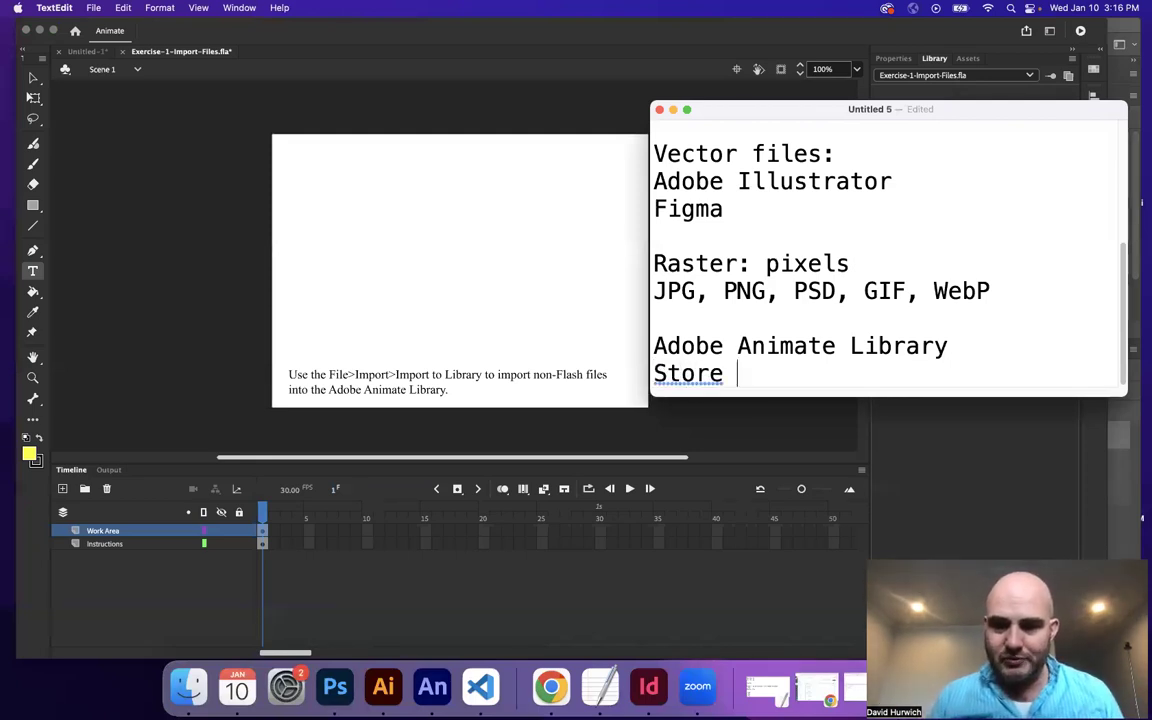
pyautogui.write('orted')
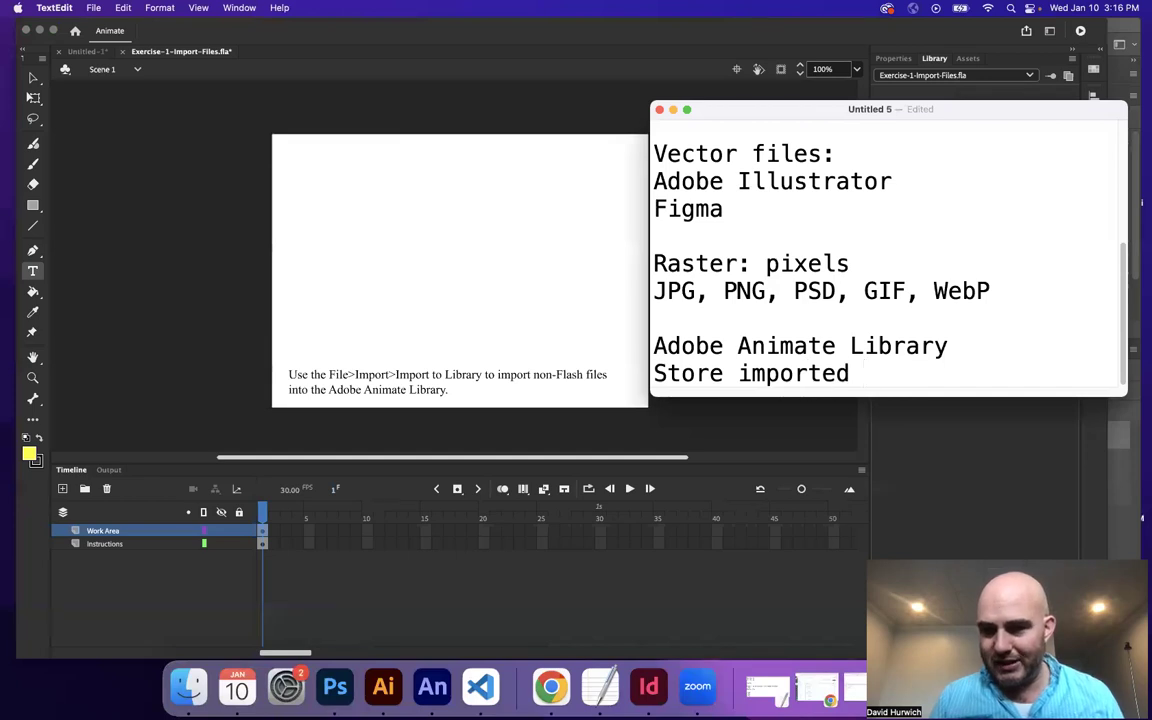
pyautogui.write(' elements')
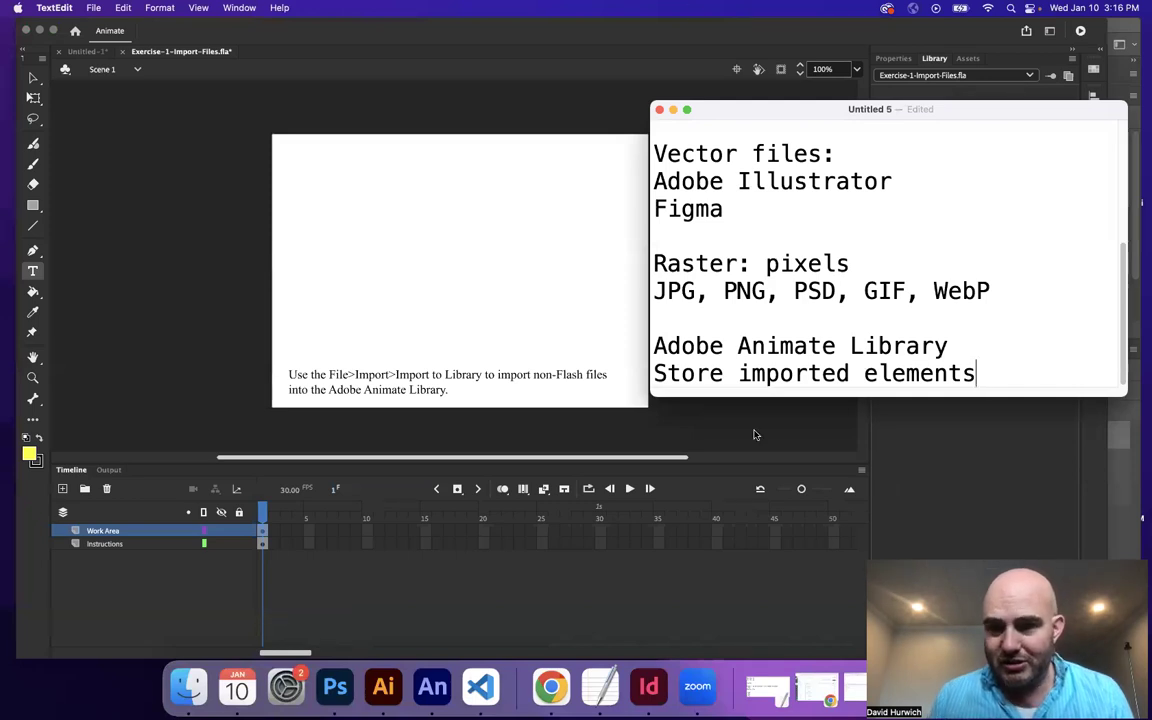
# Step: Move the notes window down, clear of the empty Library, and switch back to Adobe Animate
pyautogui.moveTo(850, 282); pyautogui.dragTo(617, 284)
pyautogui.moveTo(898, 172); pyautogui.dragTo(573, 166)
pyautogui.click(856, 274)
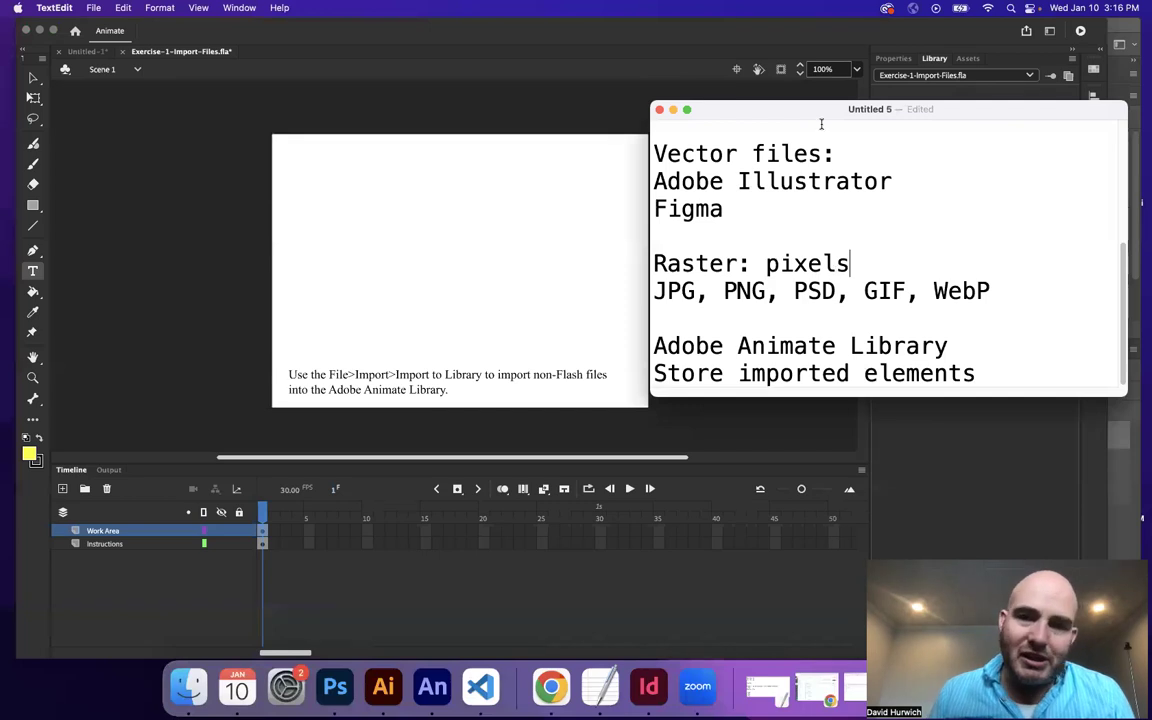
pyautogui.moveTo(805, 110); pyautogui.dragTo(773, 441)
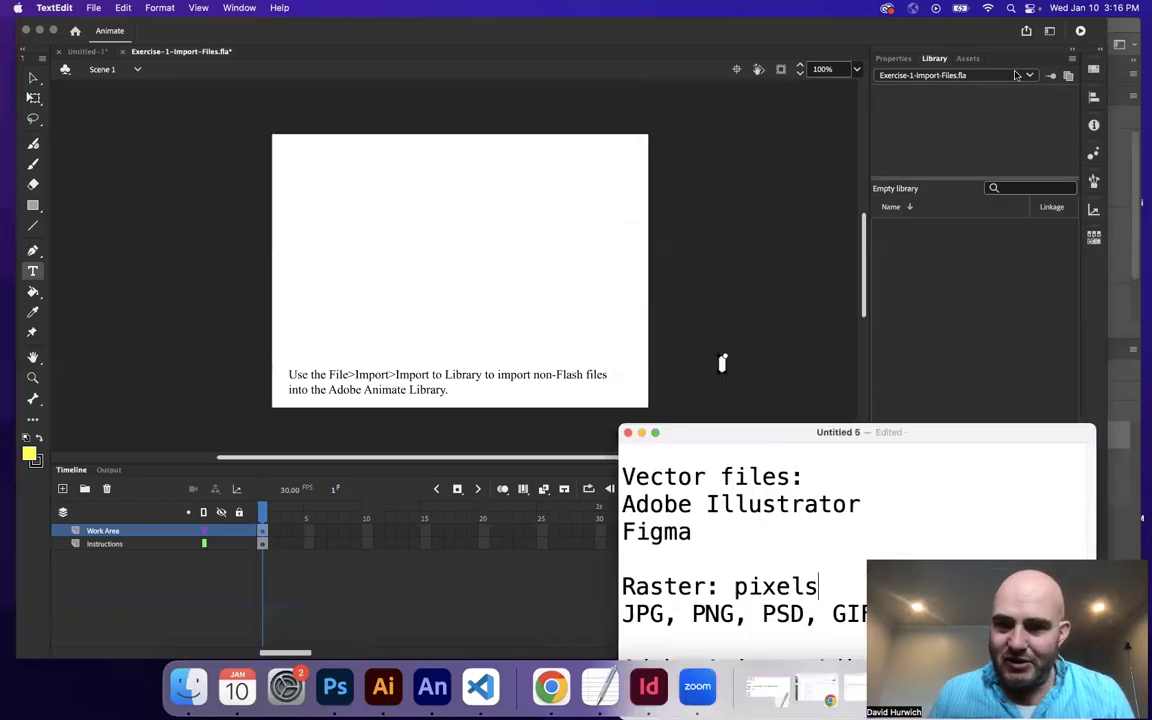
pyautogui.click(871, 161)
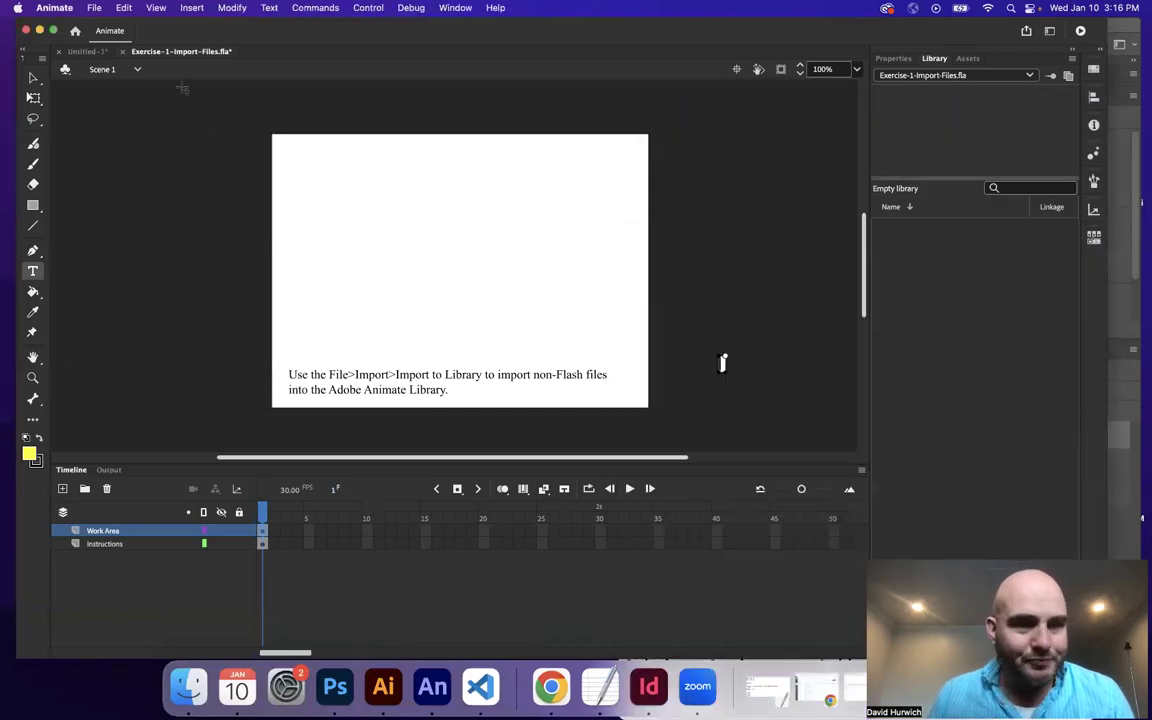
# Step: Start importing photoshop.psd from the DIGM13-Motion-Tweens folder into the library and bring up its layer import options
pyautogui.click(94, 8)
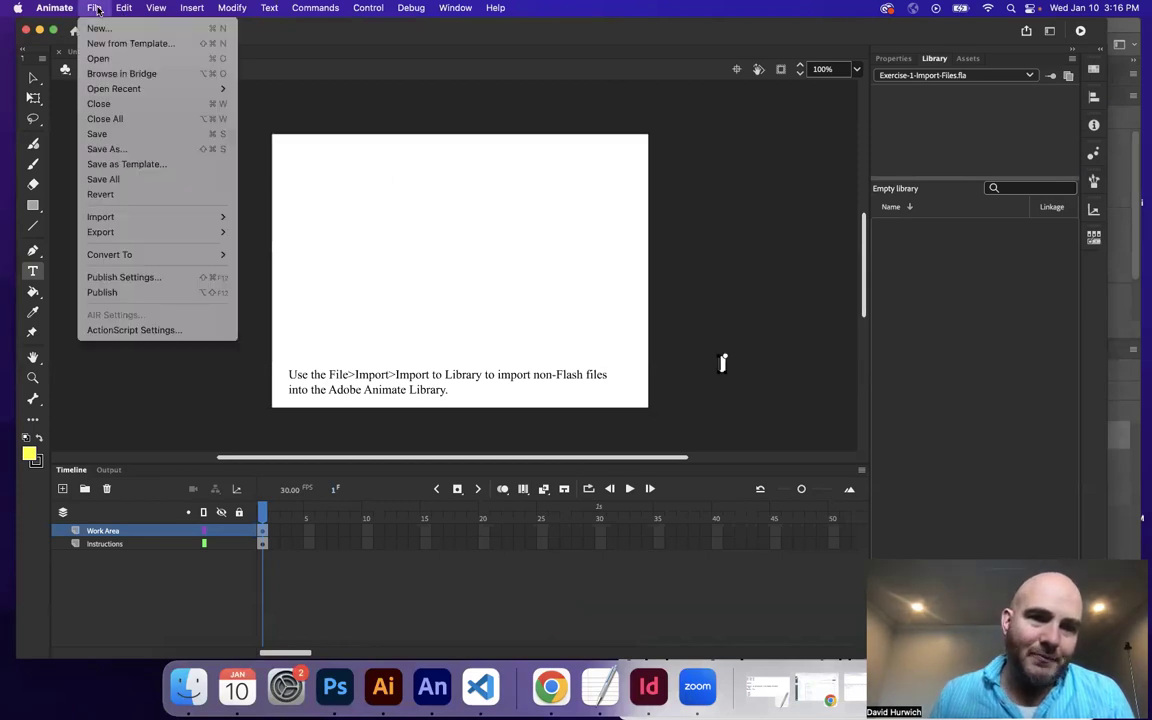
pyautogui.moveTo(131, 214)
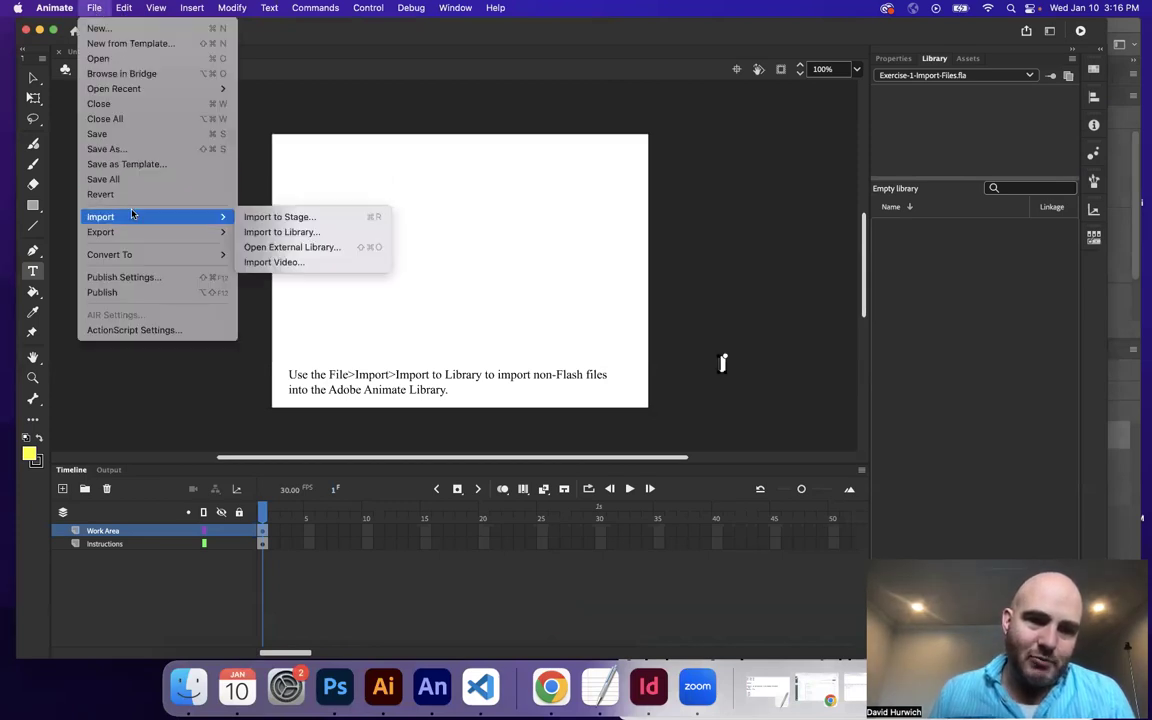
pyautogui.click(272, 232)
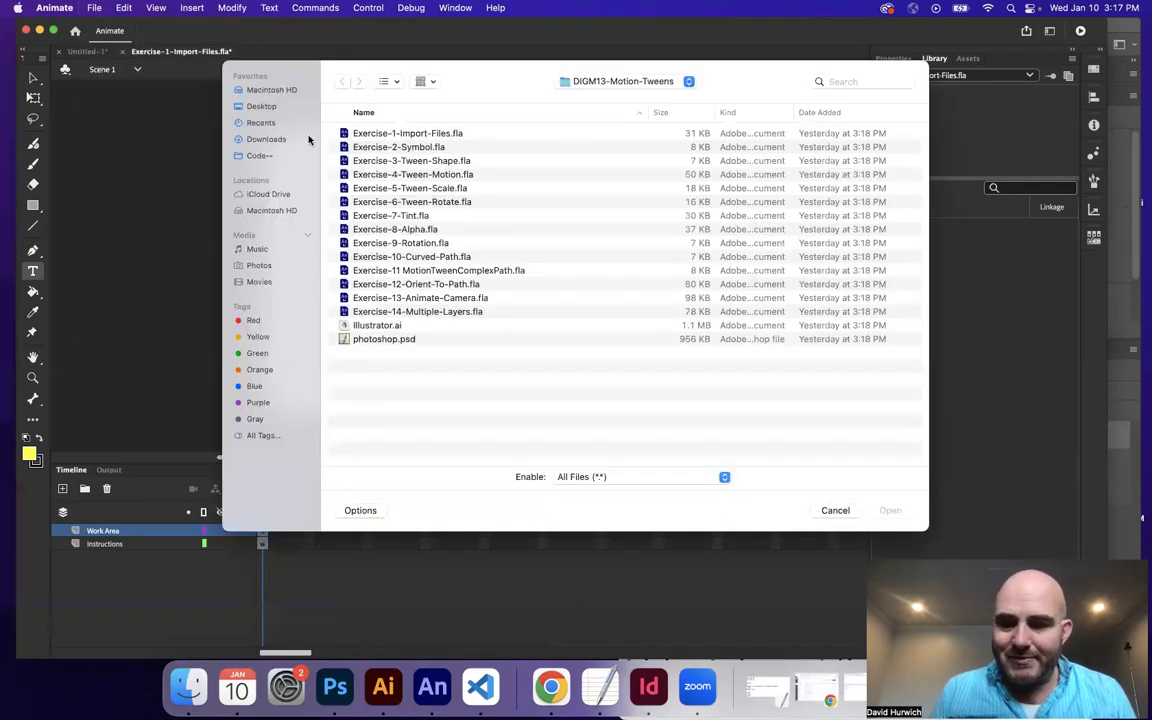
pyautogui.click(411, 339)
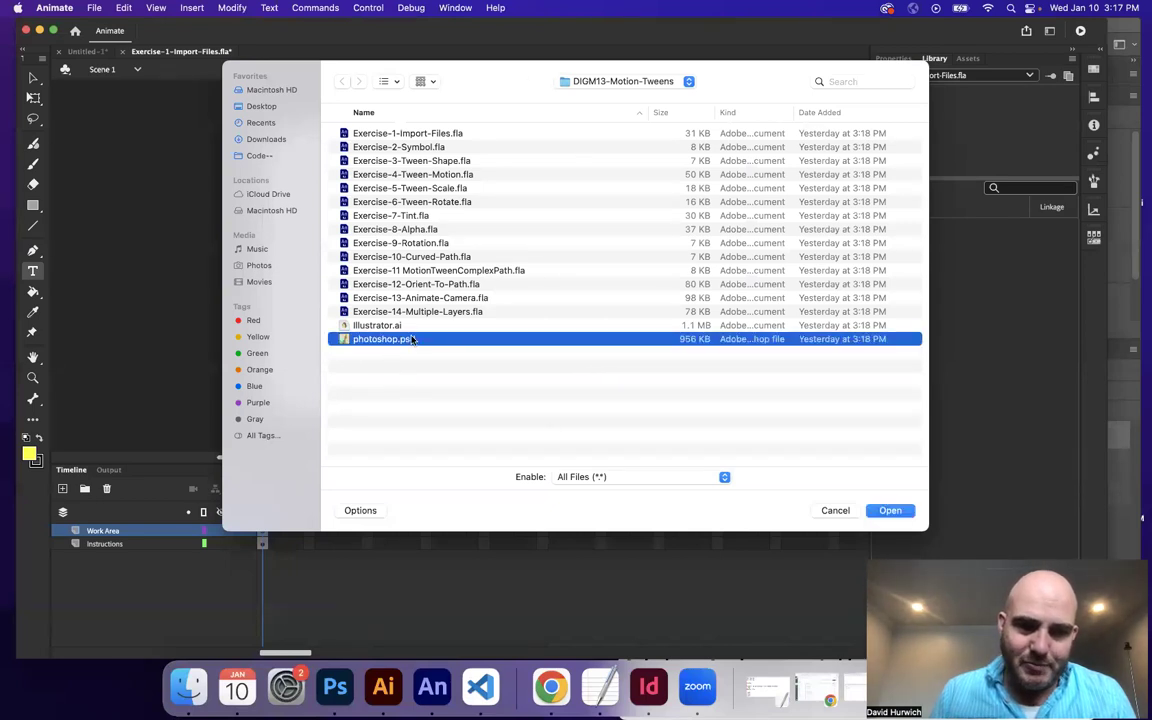
pyautogui.click(889, 510)
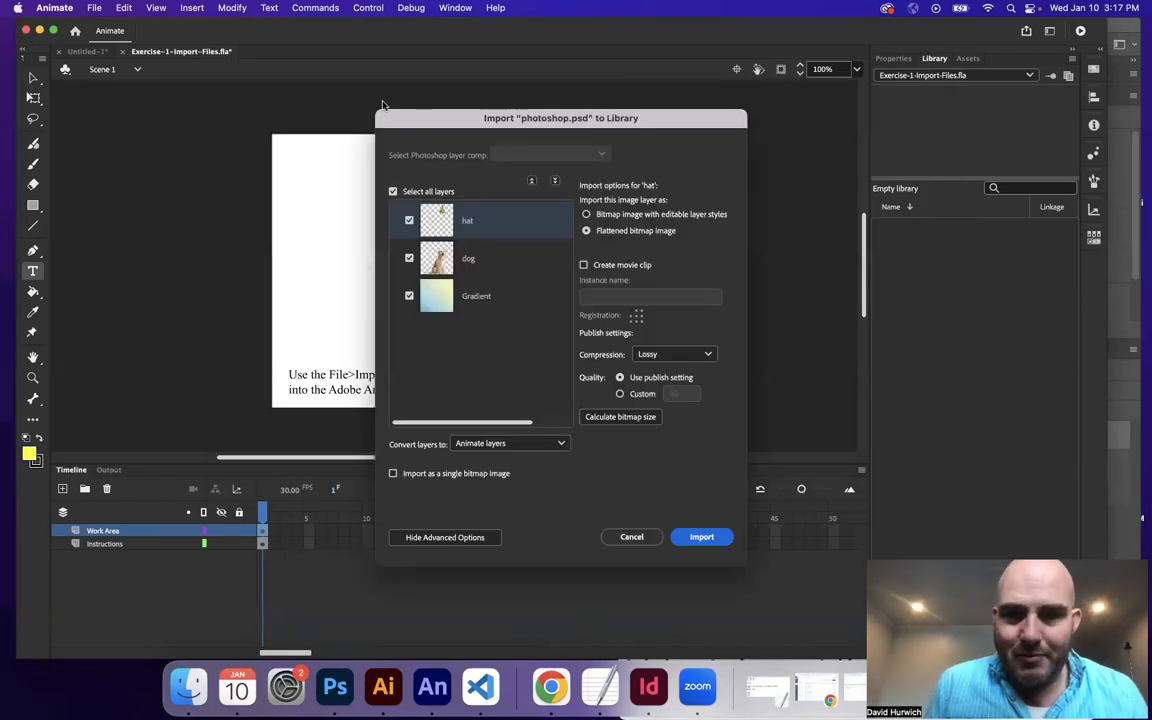
pyautogui.moveTo(455, 116); pyautogui.dragTo(389, 120)
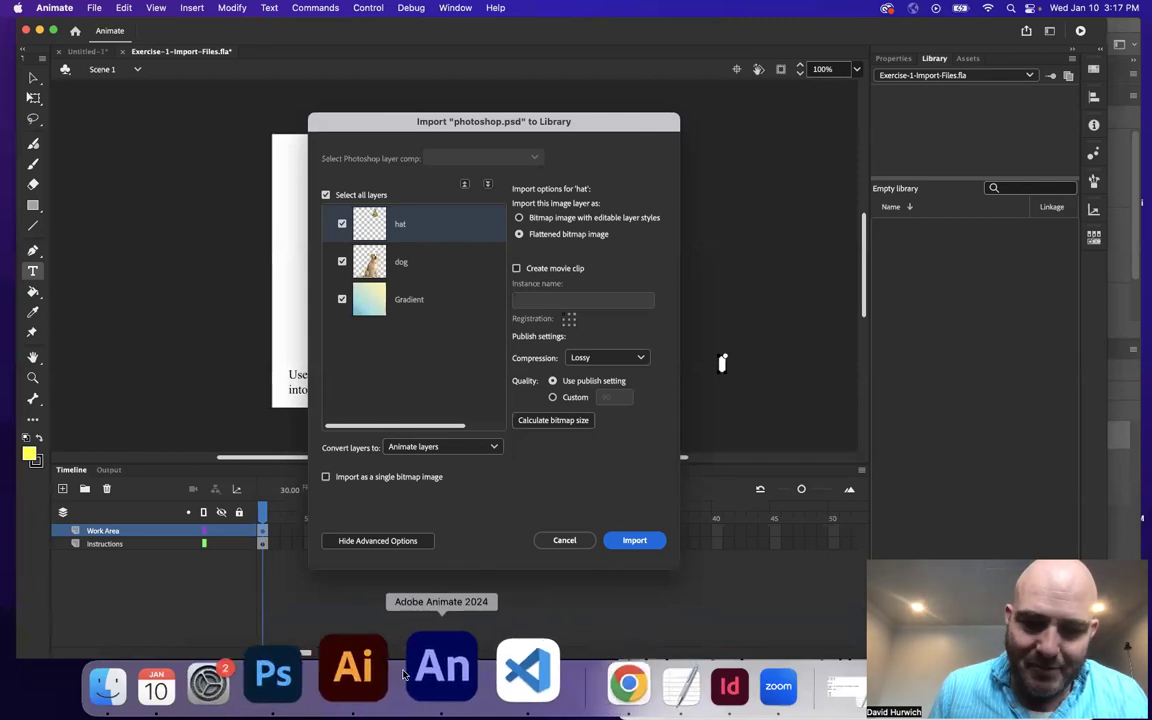
# Step: Switch to Photoshop, hide and reshow the hat and dog layers for comparison, and return to the import options in Animate
pyautogui.click(333, 675)
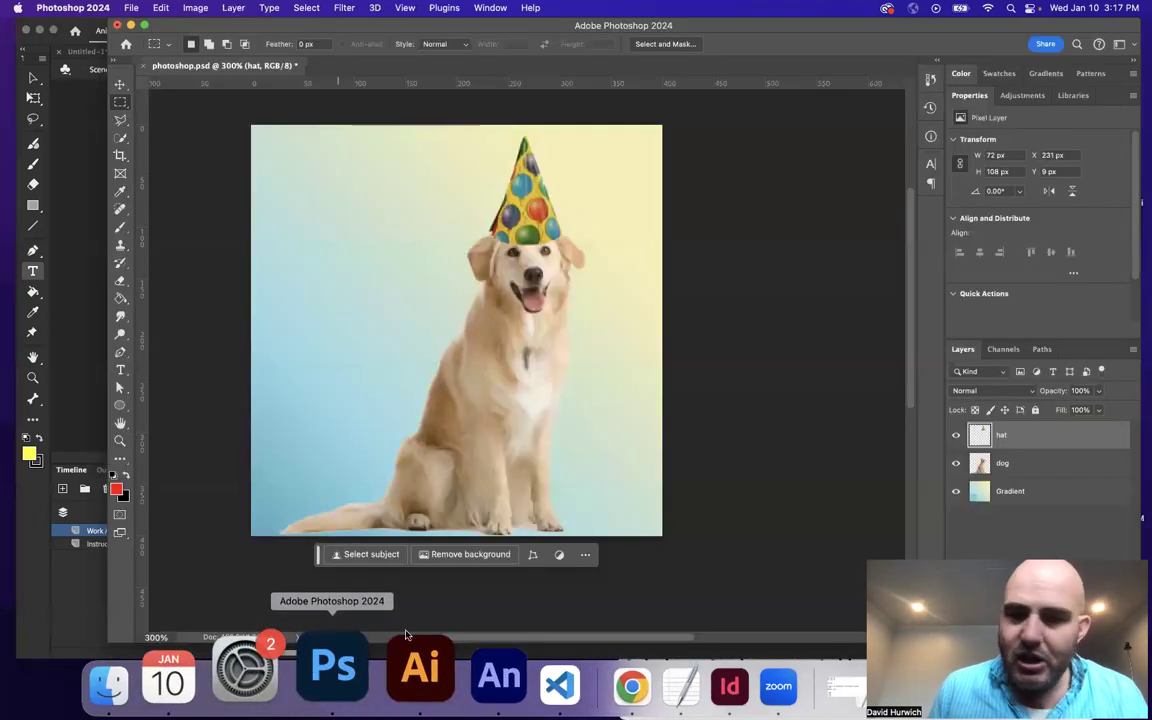
pyautogui.click(956, 435)
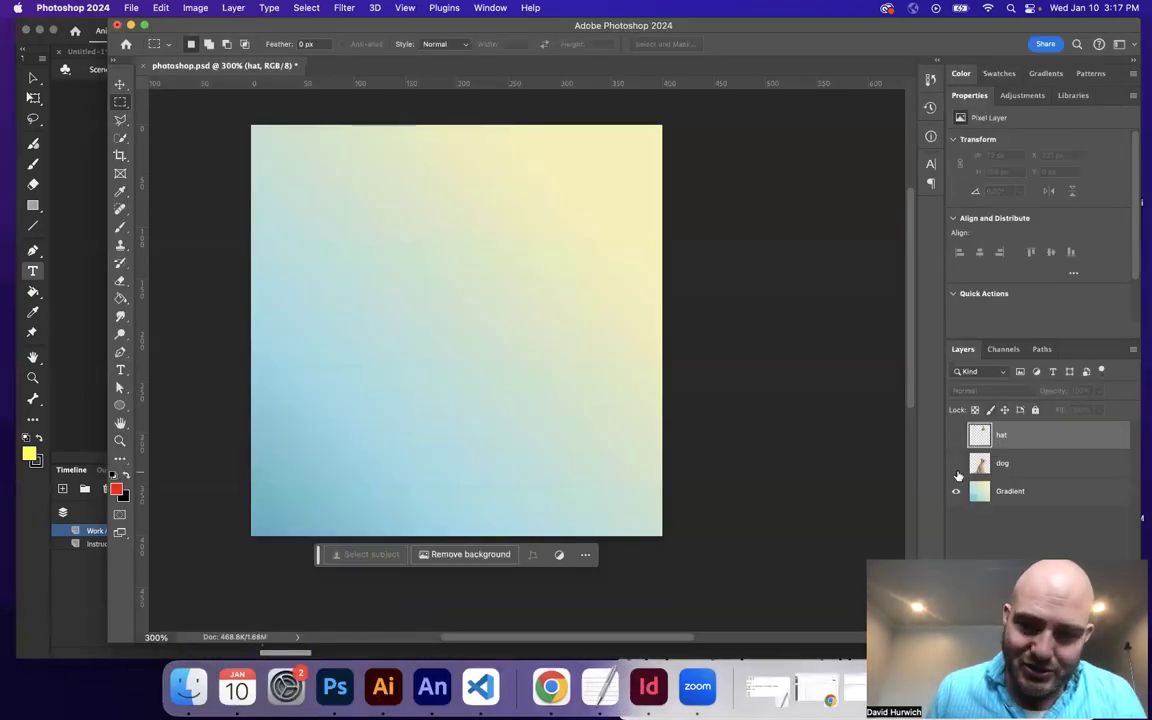
pyautogui.click(957, 441)
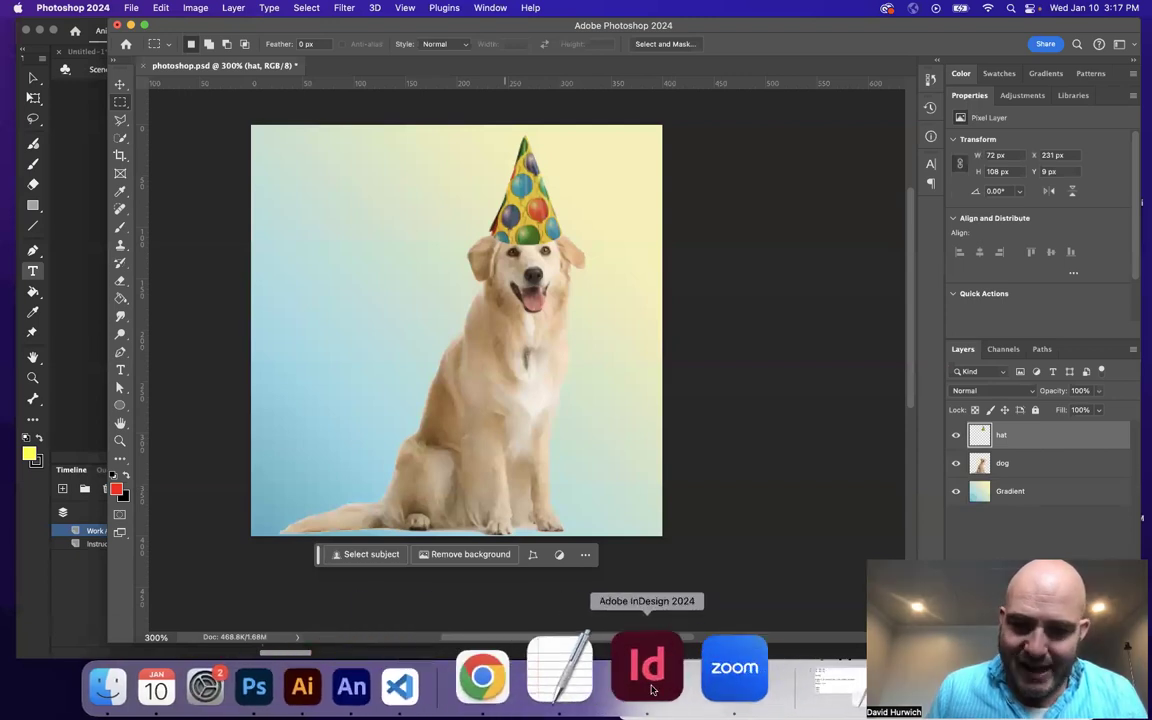
pyautogui.click(431, 690)
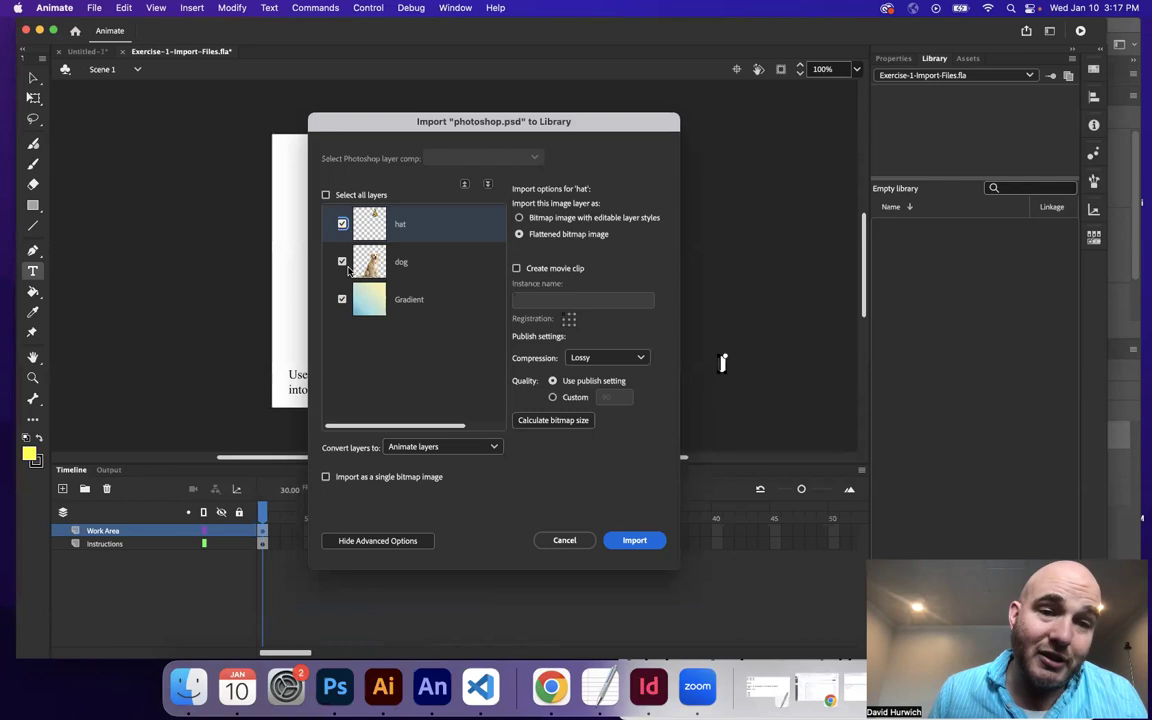
# Step: Keep the dog layer included in the import, and review the compression choices, keeping Lossy for the hat layer
pyautogui.click(342, 262)
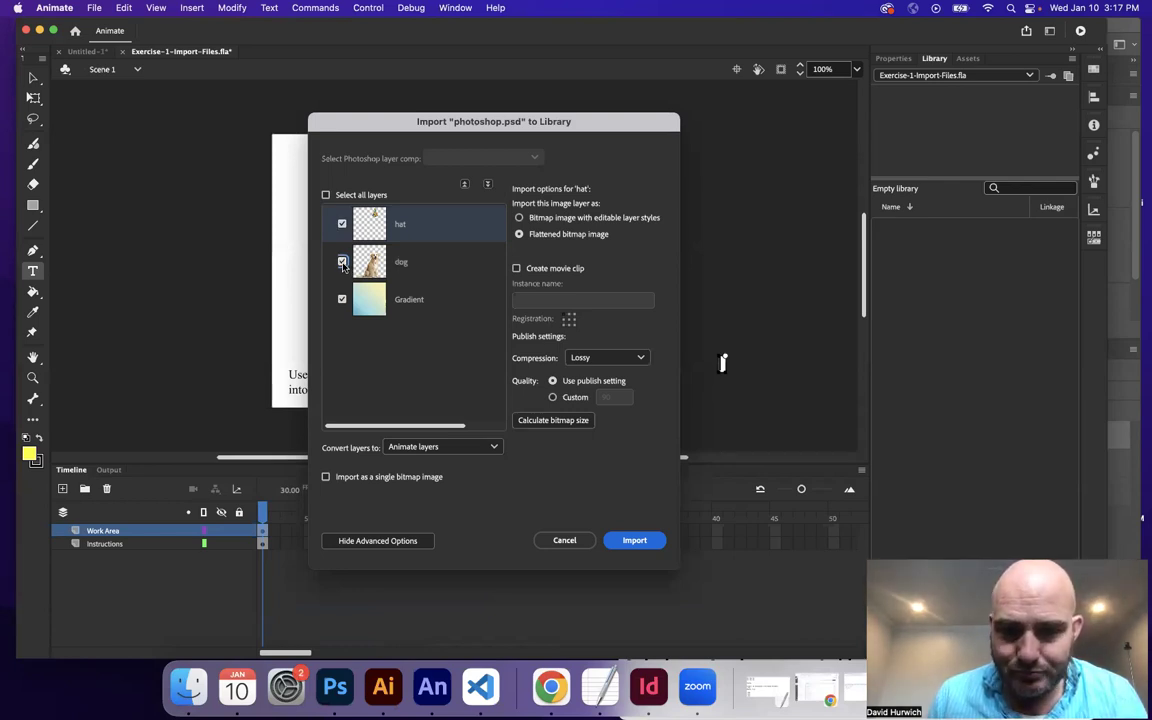
pyautogui.click(615, 357)
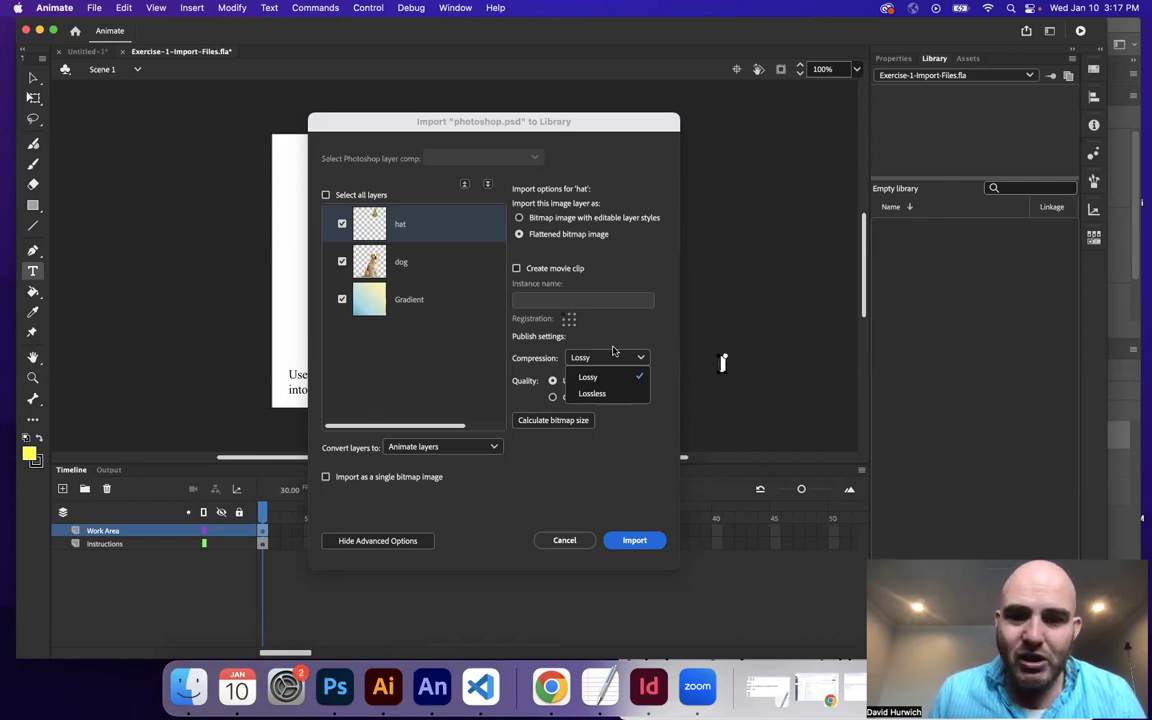
pyautogui.click(601, 371)
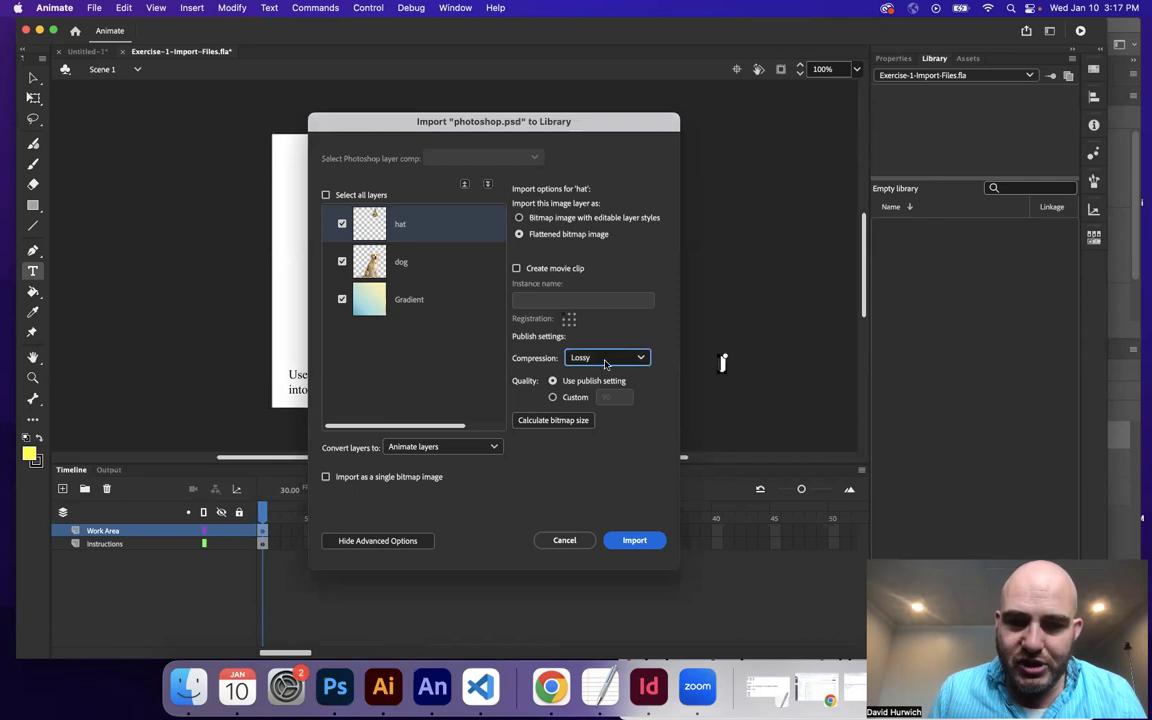
pyautogui.click(604, 364)
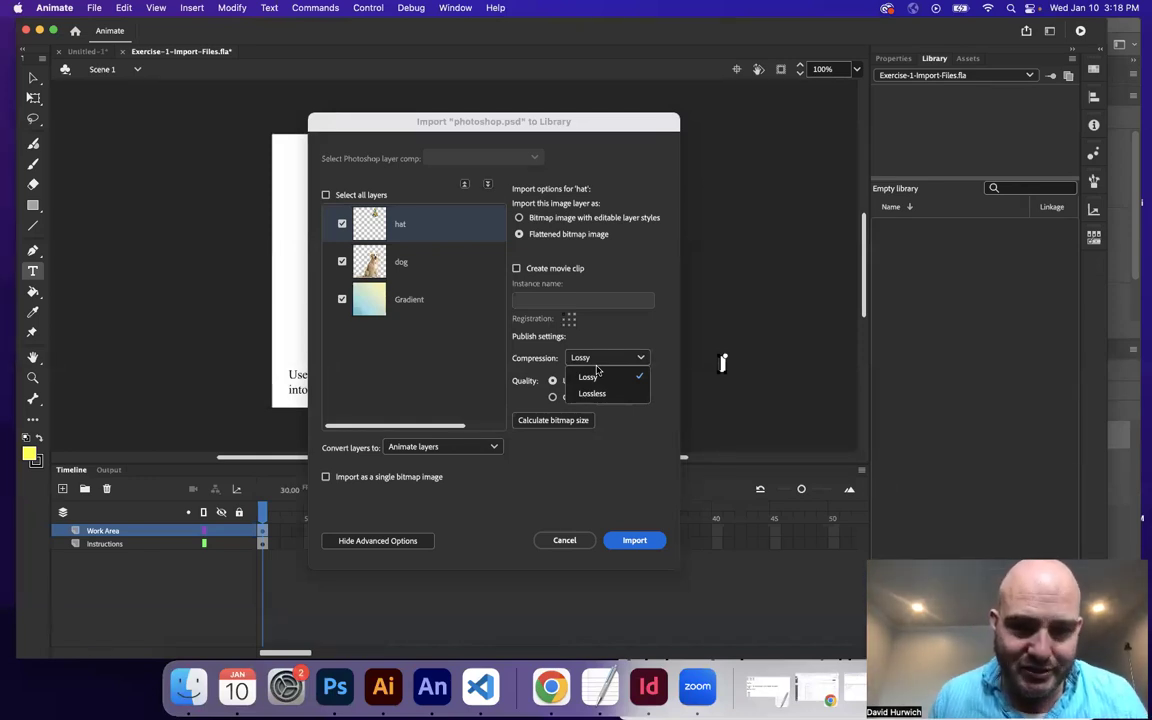
pyautogui.click(522, 383)
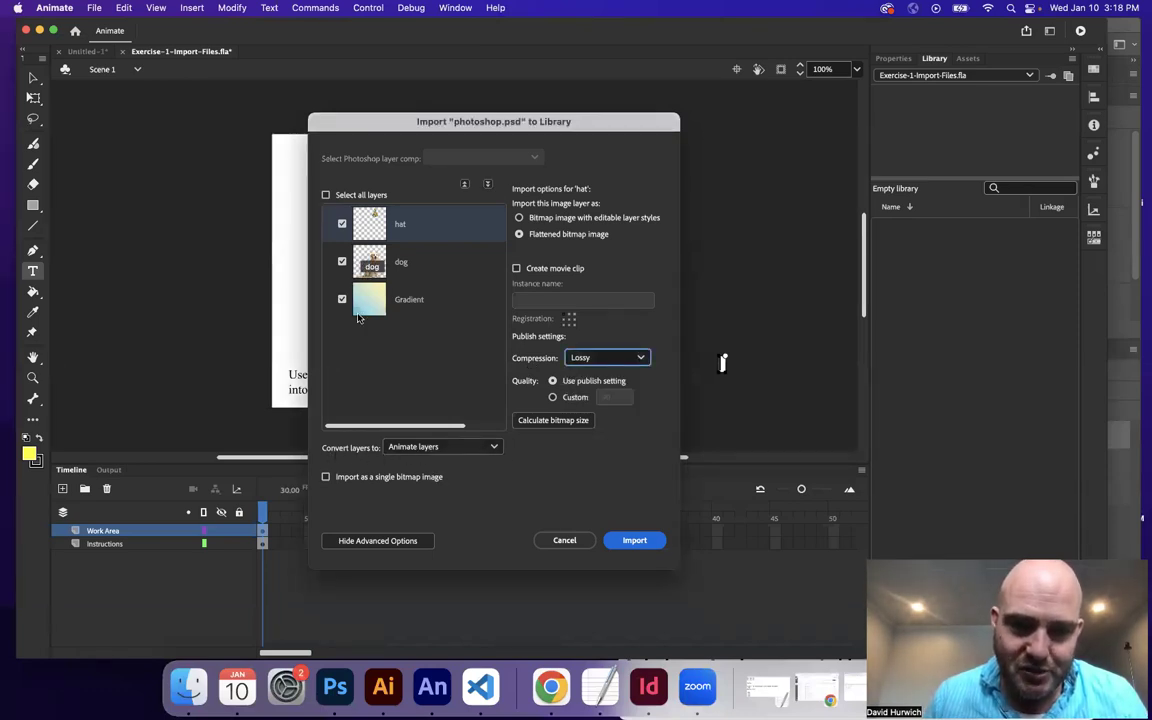
# Step: Import the hat, dog and Gradient layers into the library, converting them to Animate layers
pyautogui.click(425, 447)
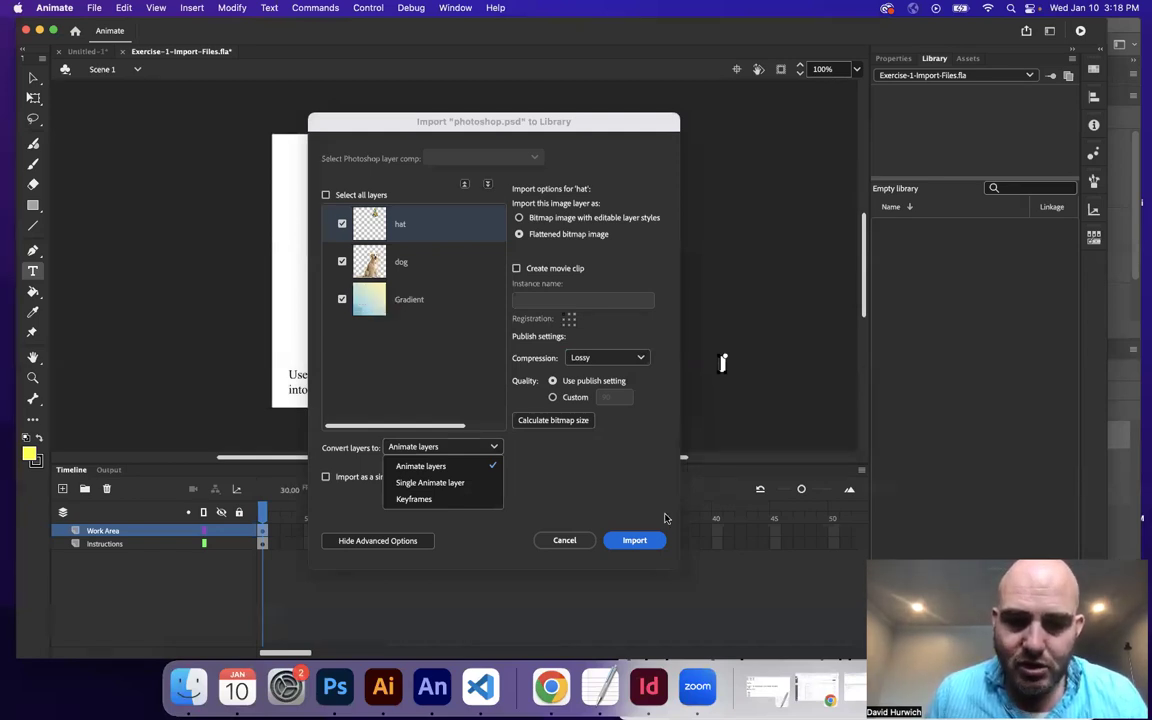
pyautogui.click(640, 541)
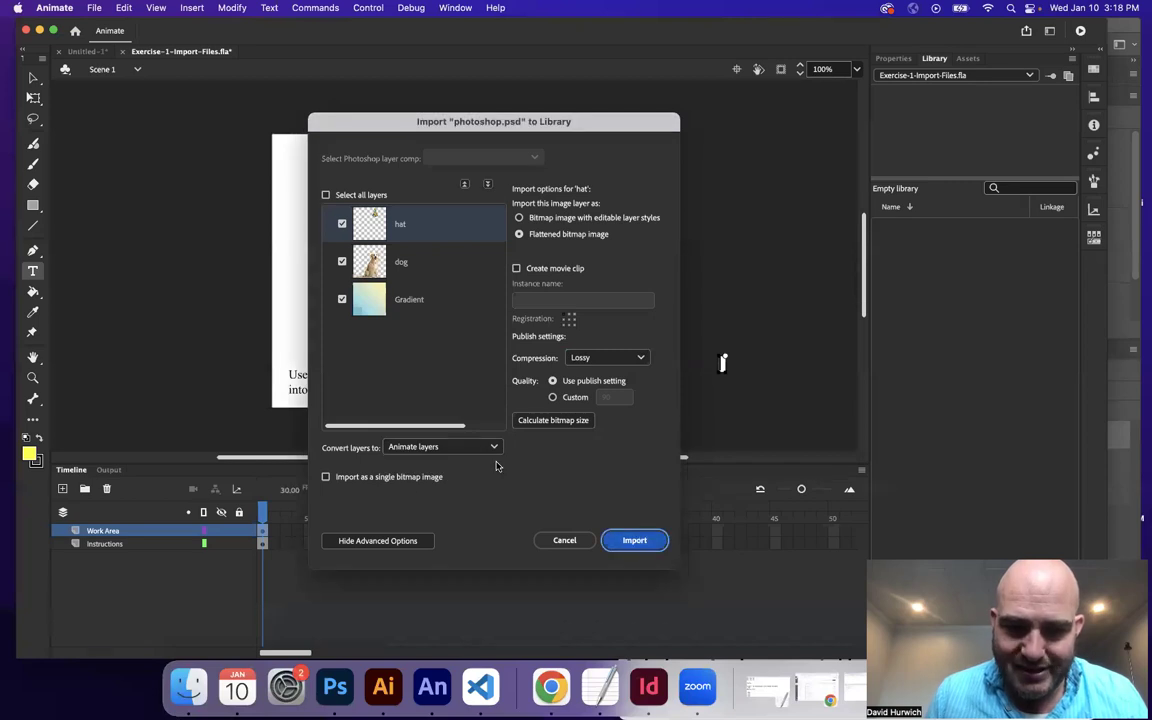
pyautogui.click(643, 541)
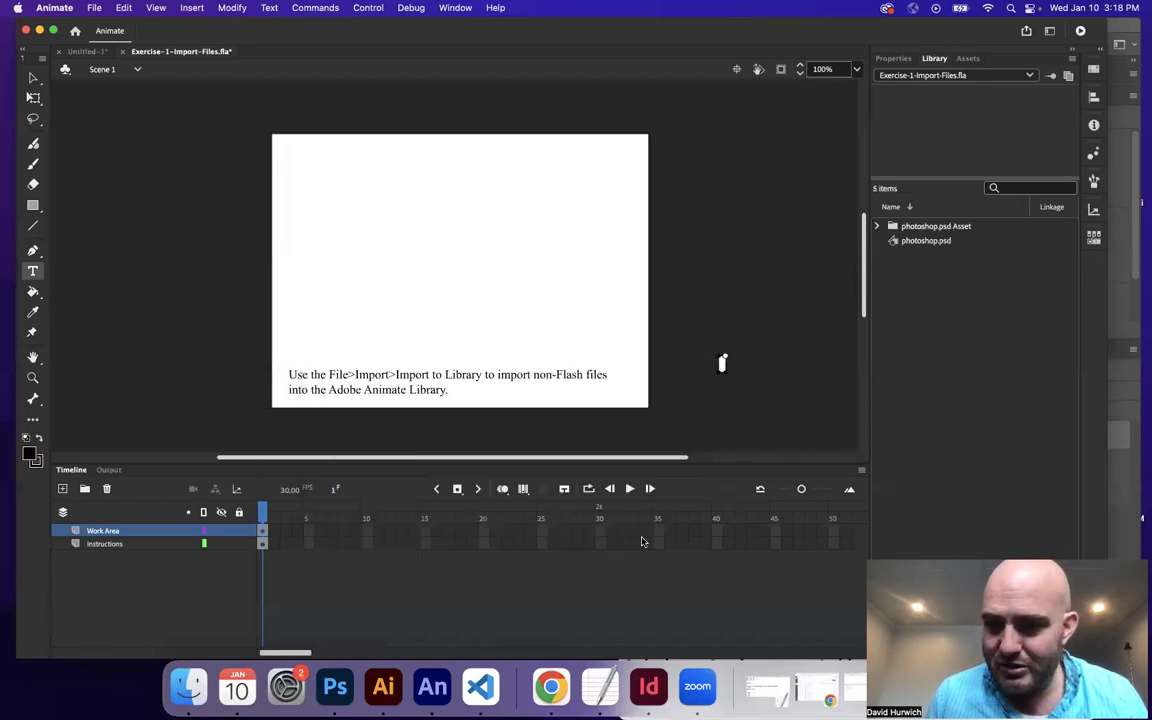
# Step: Look through the bitmaps in the photoshop.psd Asset library folder, including the dog, and collapse the folder again
pyautogui.click(878, 226)
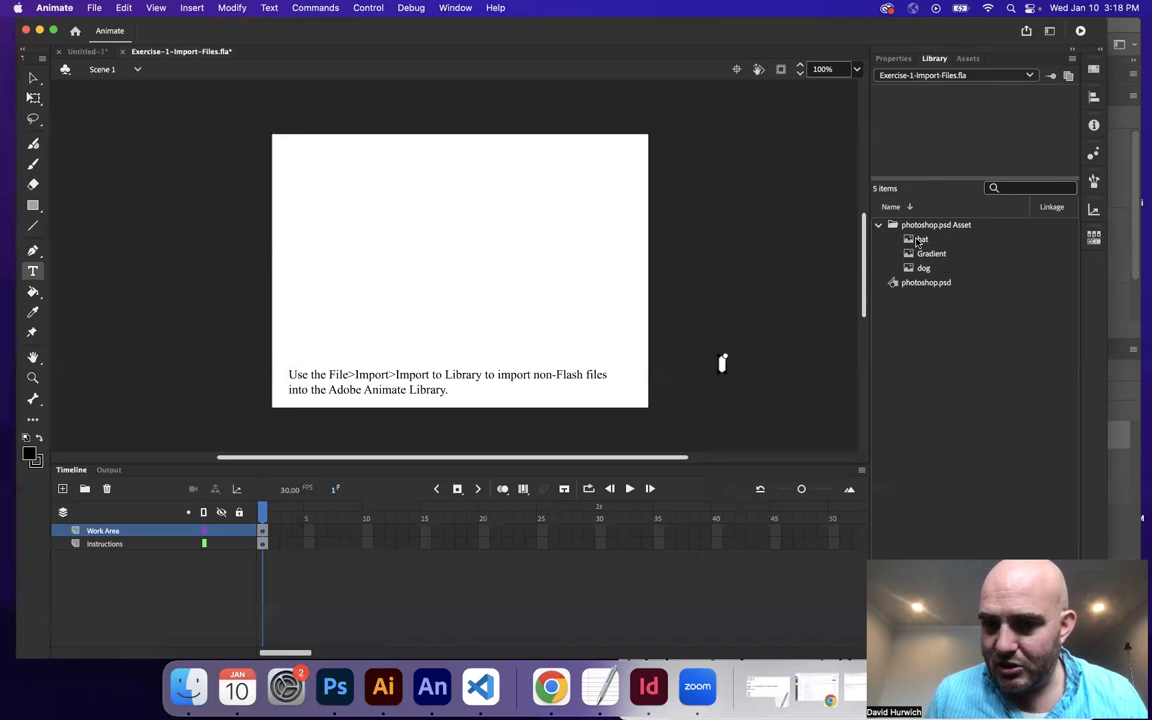
pyautogui.click(923, 269)
pyautogui.click(878, 226)
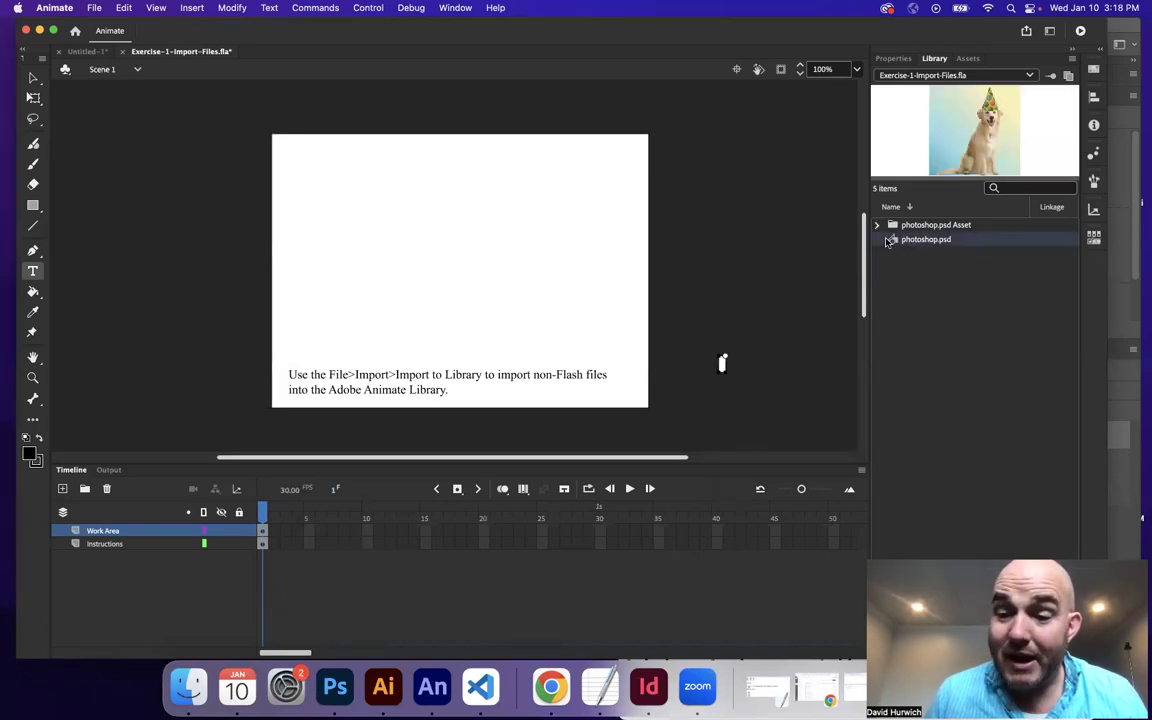
# Step: Open the photoshop.psd symbol for editing, examine its hat, dog and Gradient layers, and return to Scene 1
pyautogui.doubleClick(893, 240)
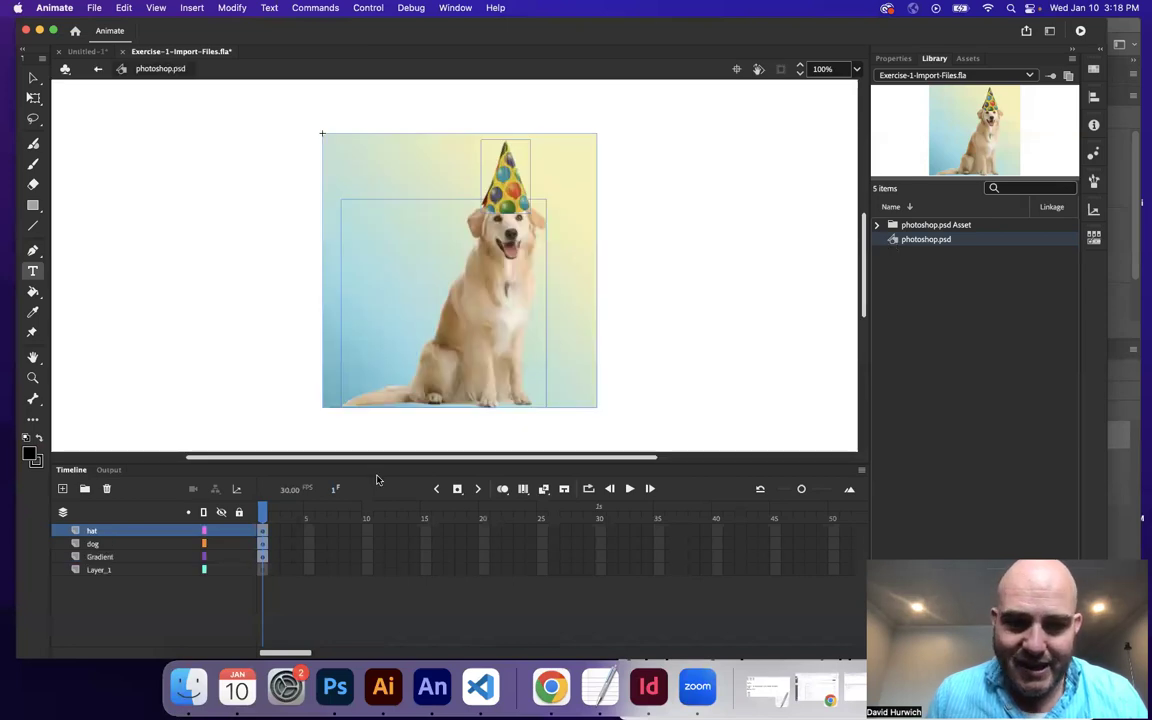
pyautogui.click(93, 544)
pyautogui.click(97, 556)
pyautogui.click(99, 546)
pyautogui.click(93, 531)
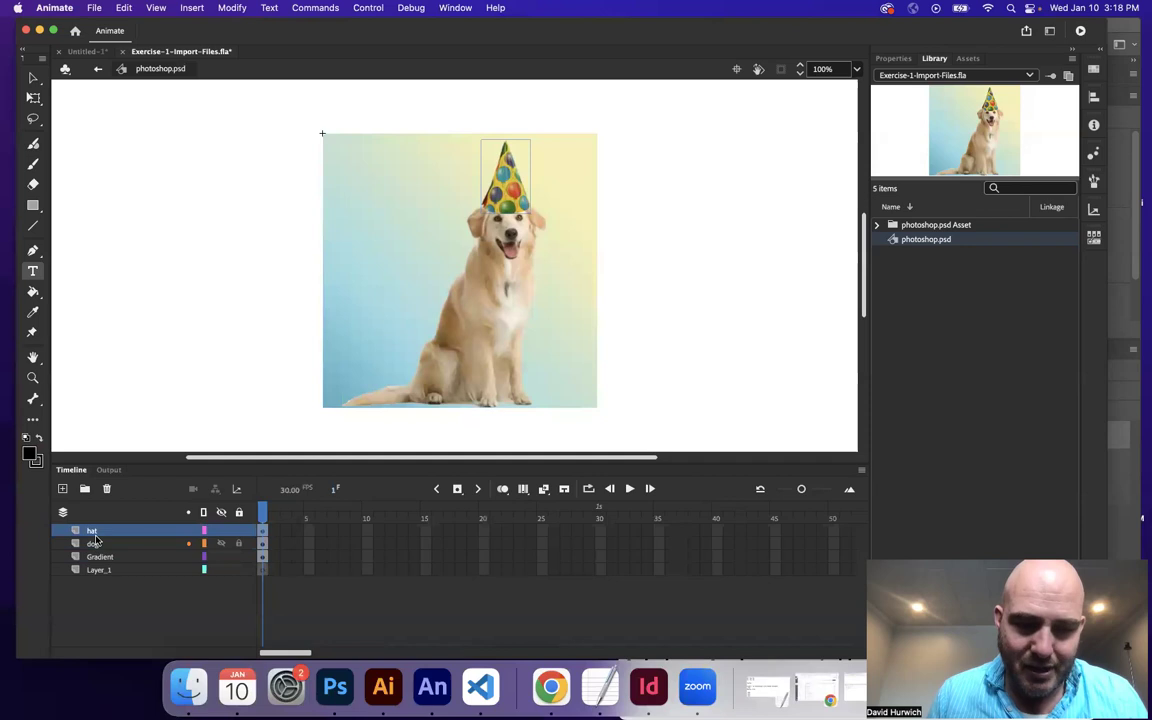
pyautogui.click(97, 68)
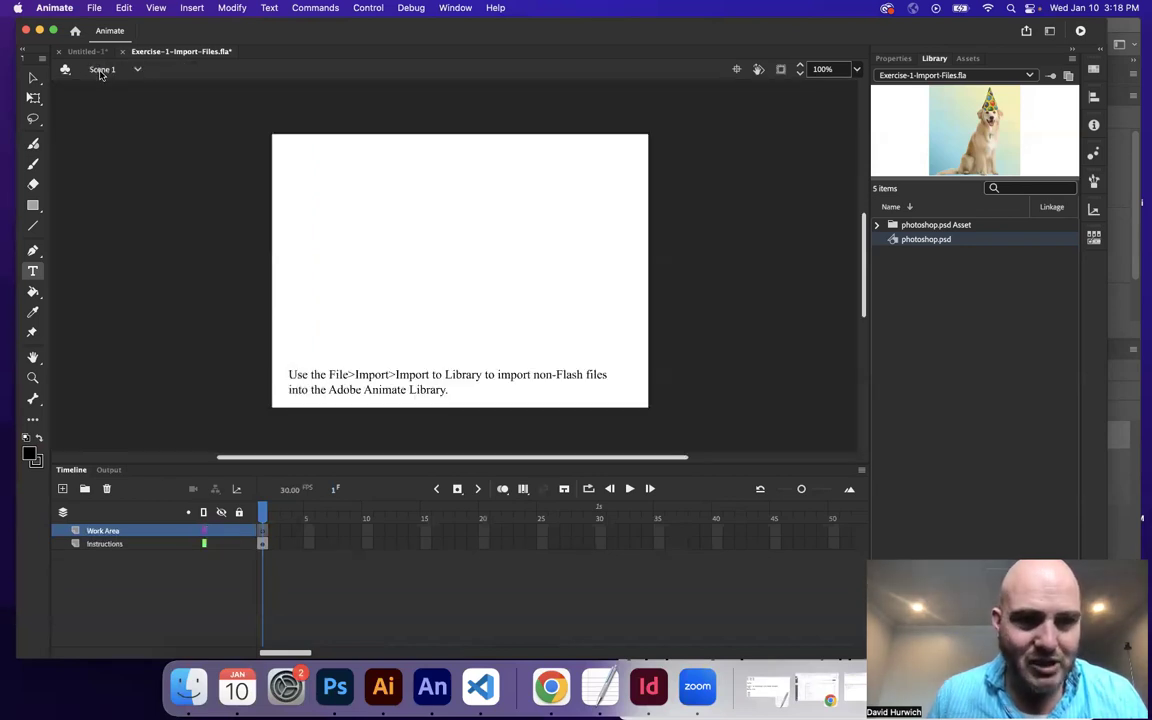
# Step: Delete the imported photoshop.psd items from the library and re-import photoshop.psd with its layers converted to a single Animate layer
pyautogui.keyDown('shift'); pyautogui.click(918, 229); pyautogui.keyUp('shift')
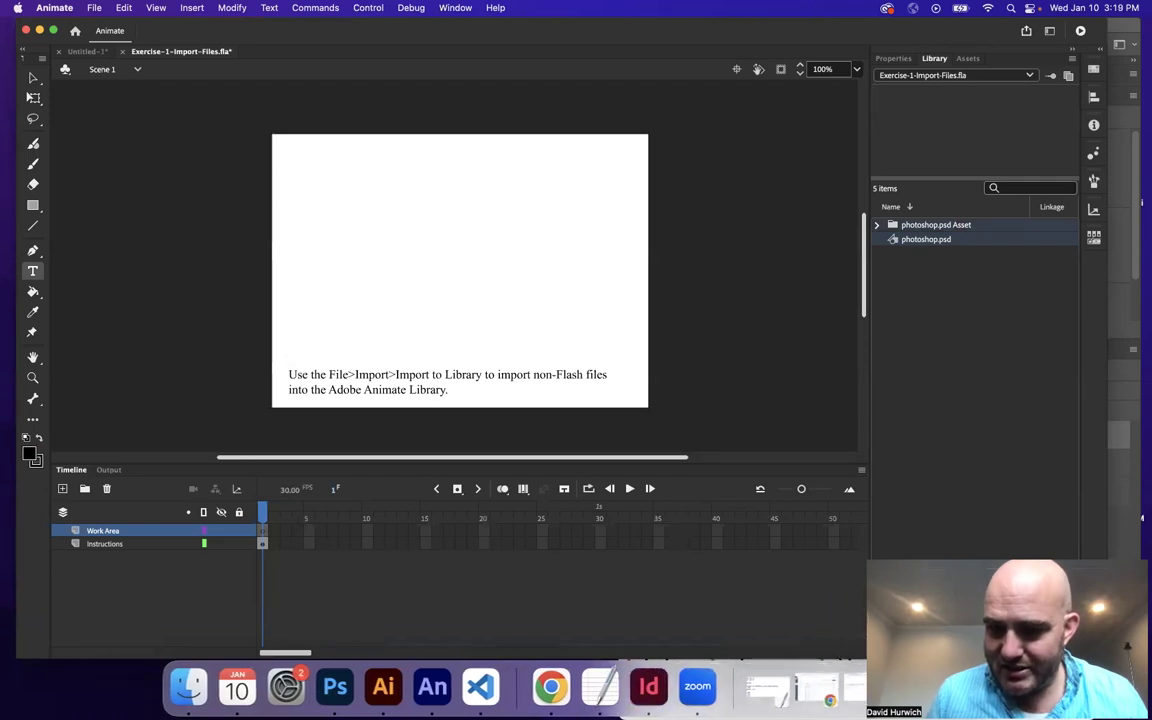
pyautogui.press('Delete')
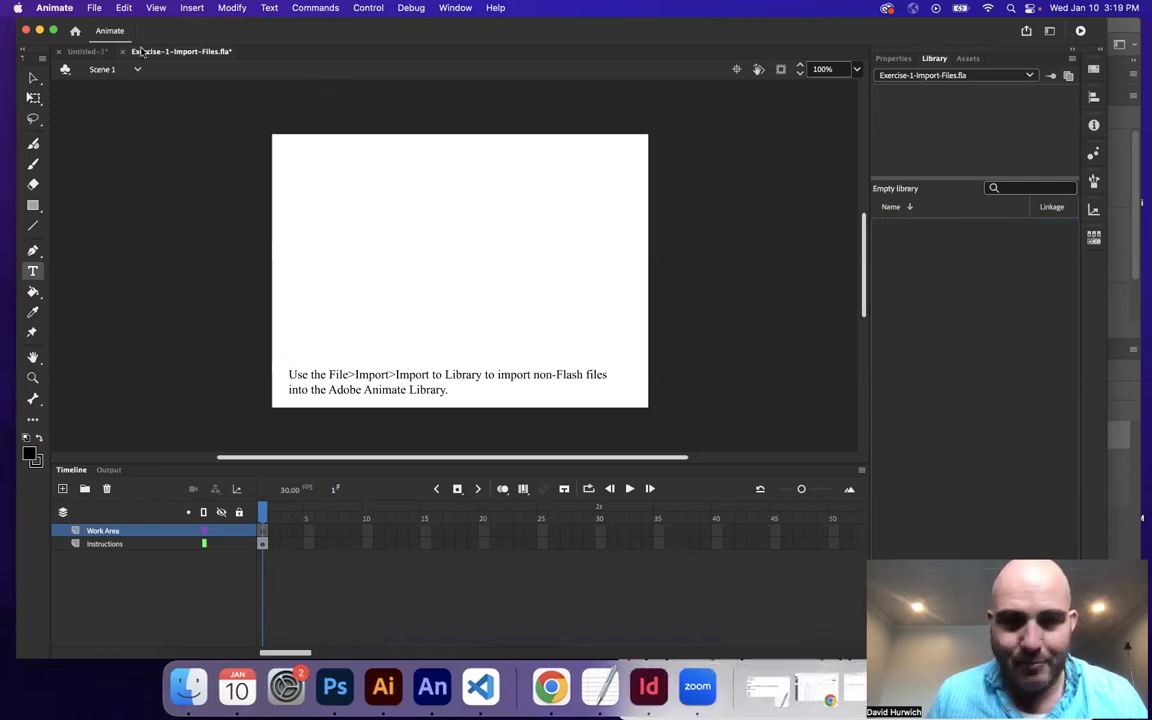
pyautogui.click(93, 8)
pyautogui.moveTo(147, 220)
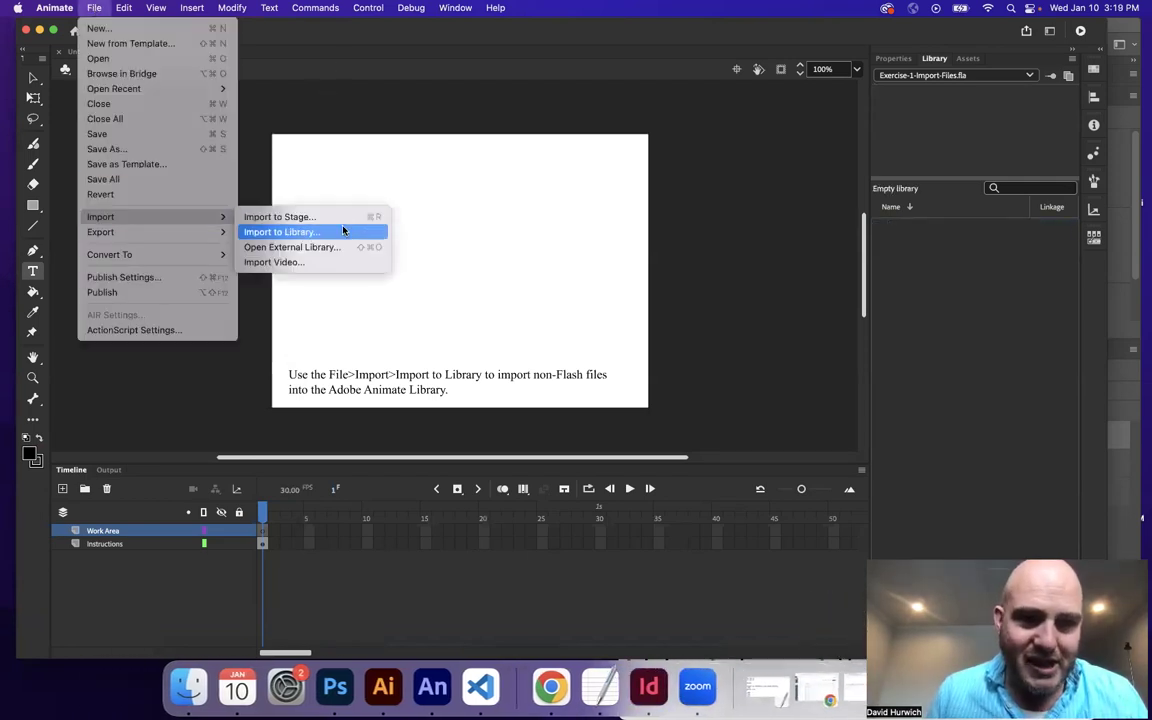
pyautogui.click(342, 229)
pyautogui.doubleClick(383, 339)
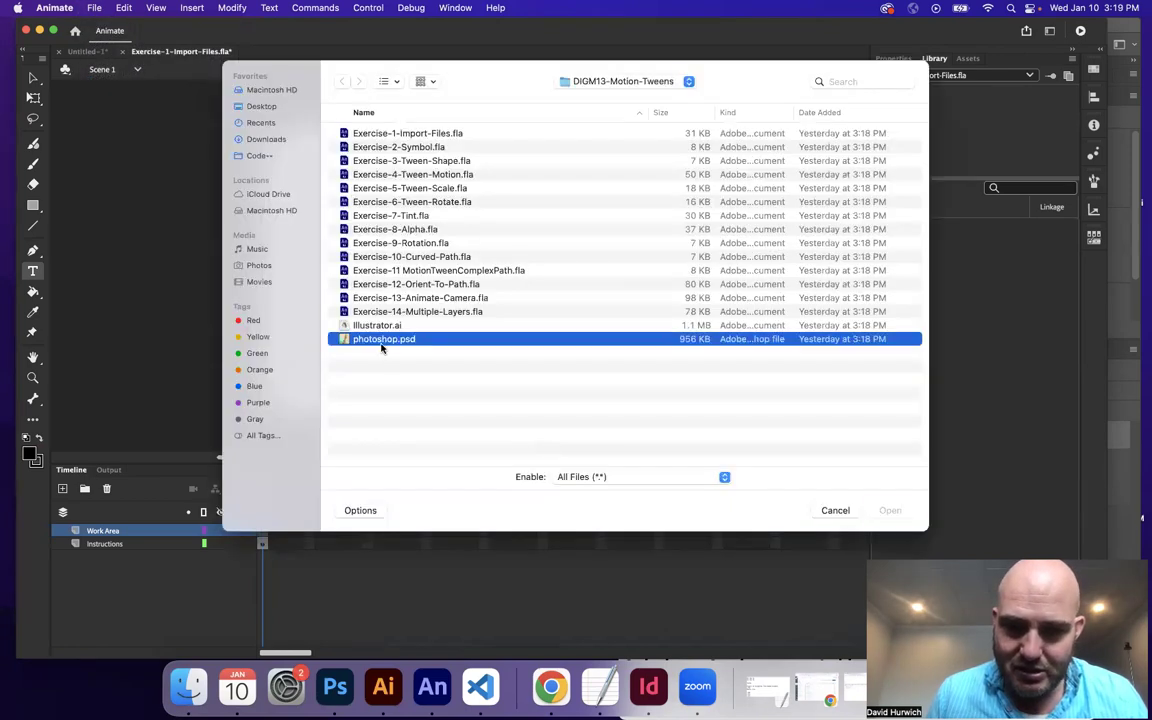
pyautogui.click(448, 446)
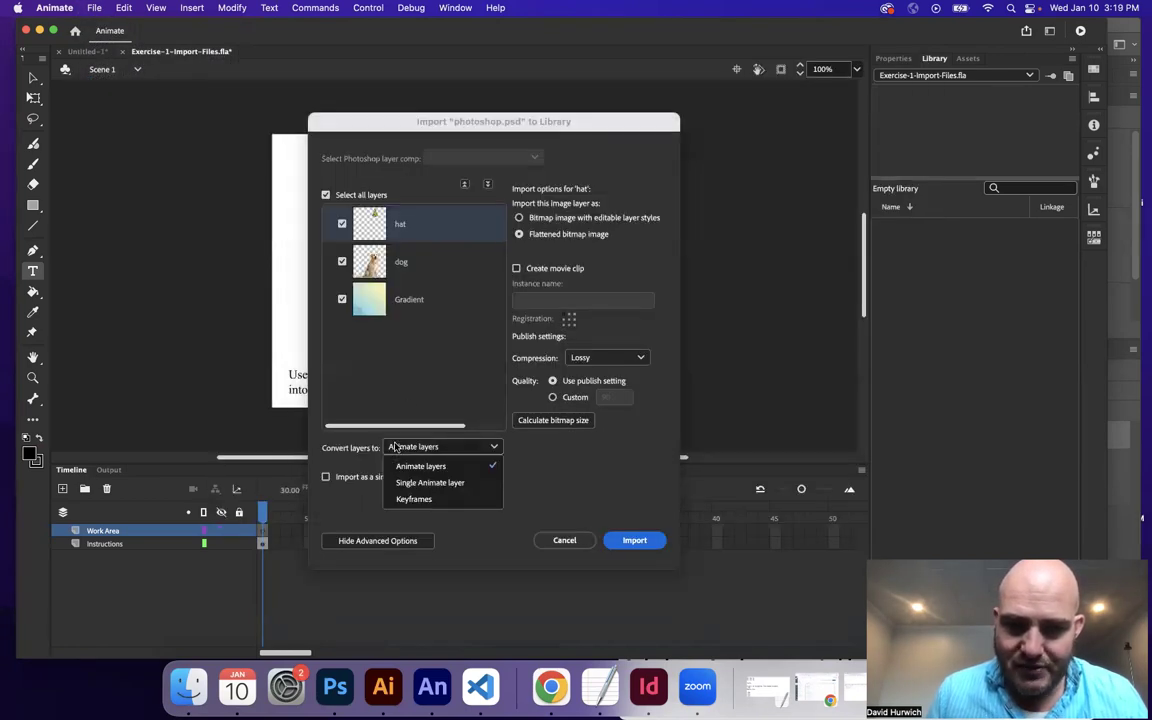
pyautogui.click(450, 486)
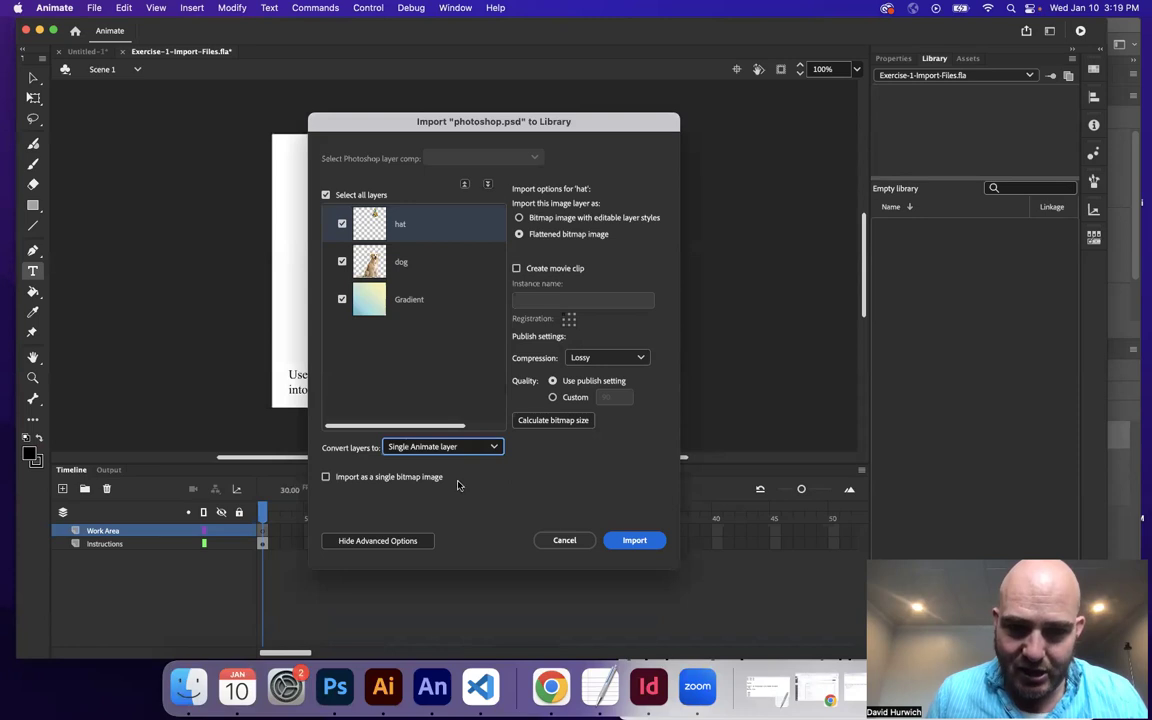
pyautogui.click(634, 540)
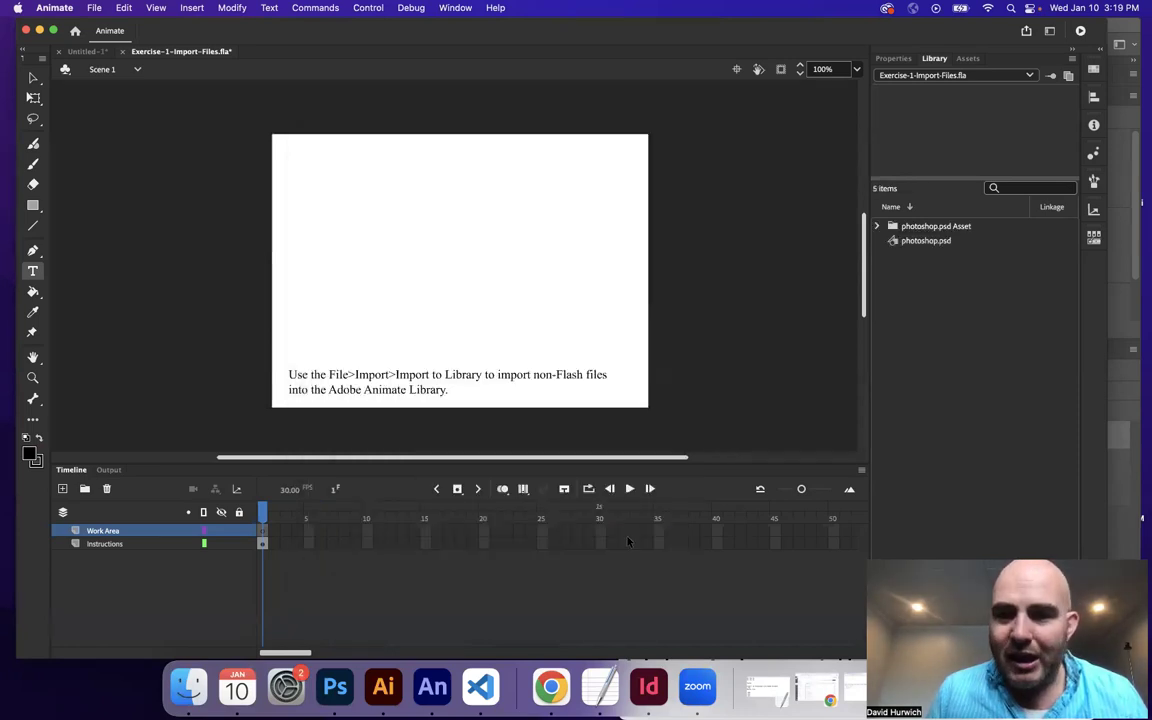
# Step: Open the photoshop.psd symbol for editing and examine how its artwork sits on the photoshop.psd layer
pyautogui.click(892, 239)
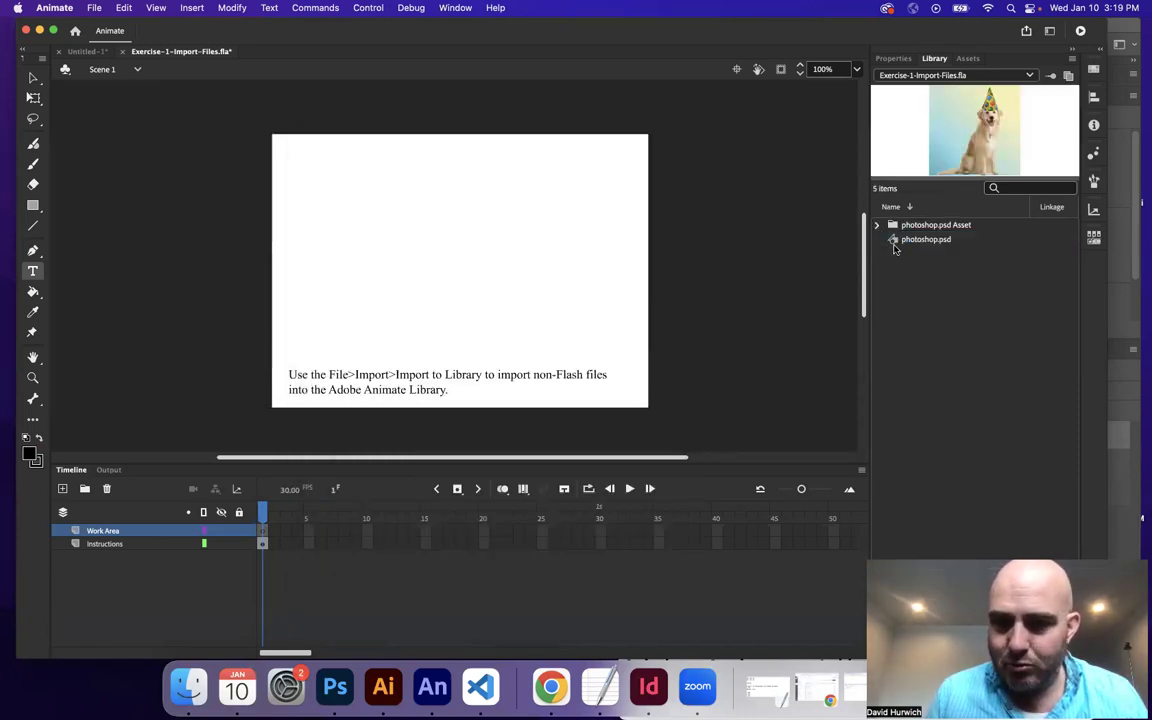
pyautogui.doubleClick(894, 241)
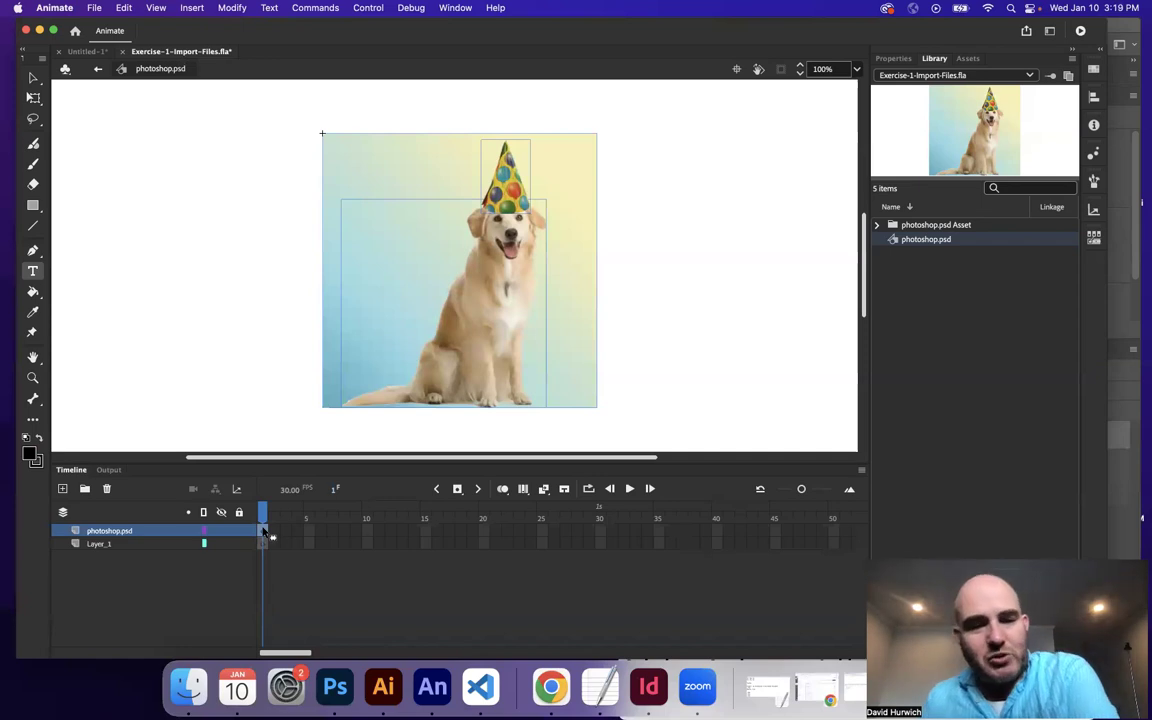
pyautogui.click(222, 531)
pyautogui.click(222, 531)
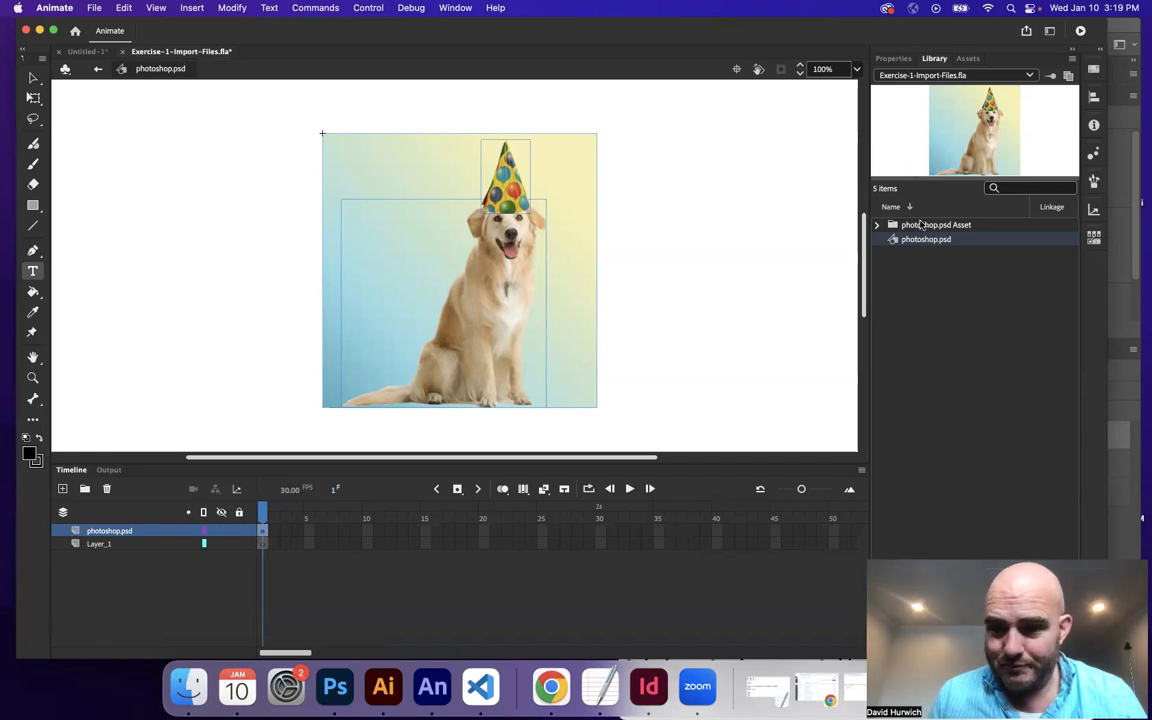
# Step: Clear the photoshop.psd items from the library and re-import photoshop.psd with its layers converted to keyframes
pyautogui.keyDown('shift'); pyautogui.click(920, 225); pyautogui.keyUp('shift')
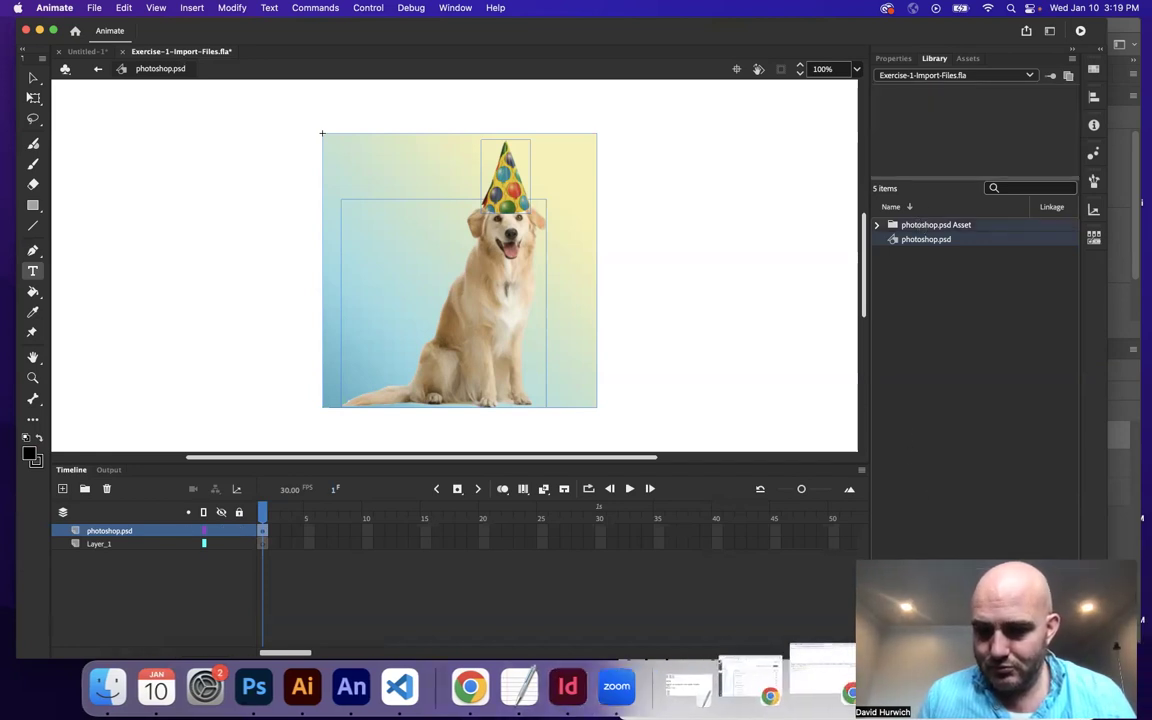
pyautogui.press('Delete')
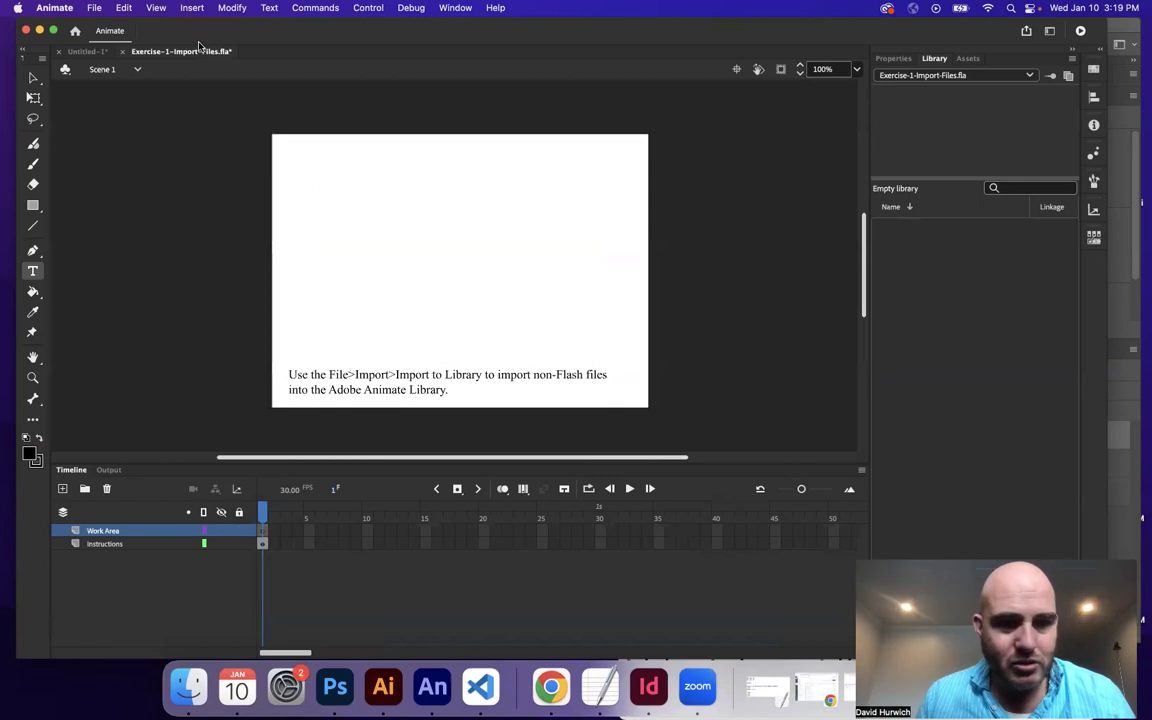
pyautogui.click(94, 8)
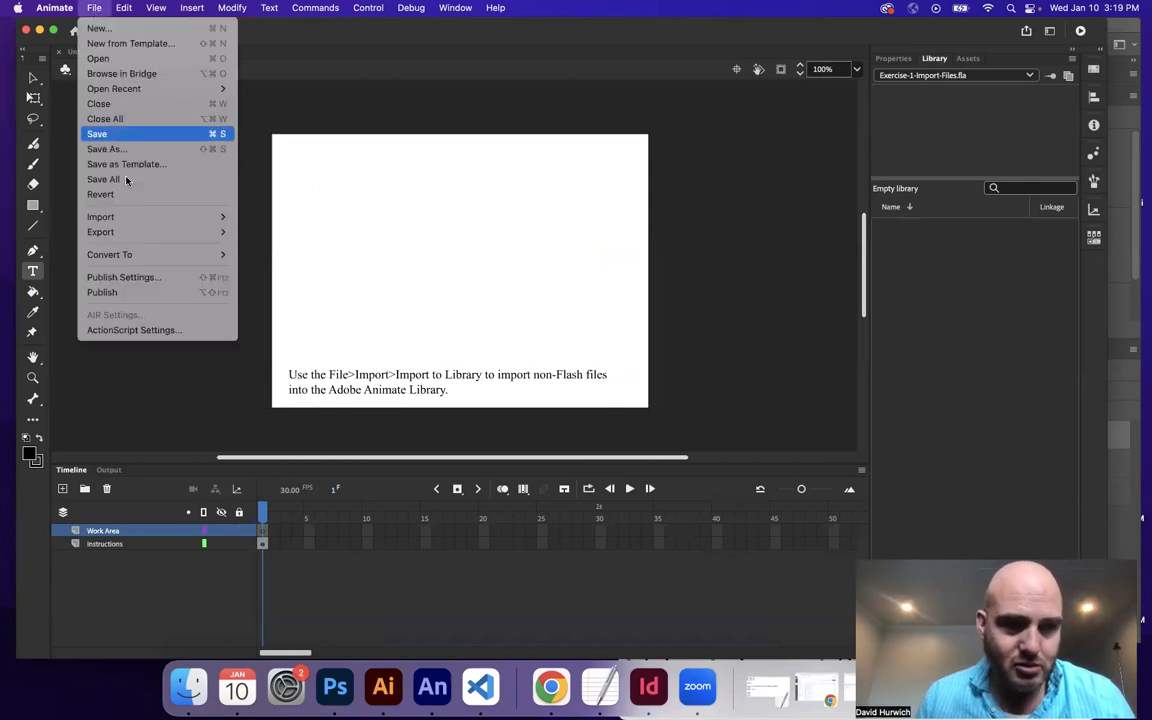
pyautogui.moveTo(130, 226)
pyautogui.click(270, 230)
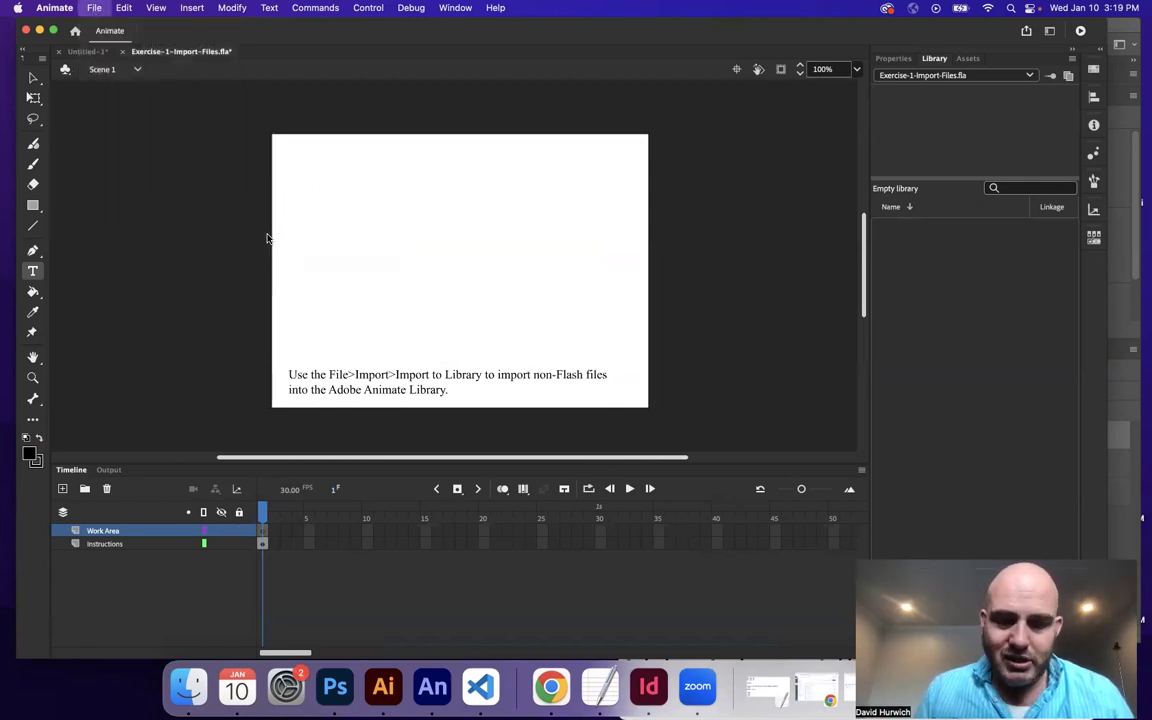
pyautogui.doubleClick(384, 339)
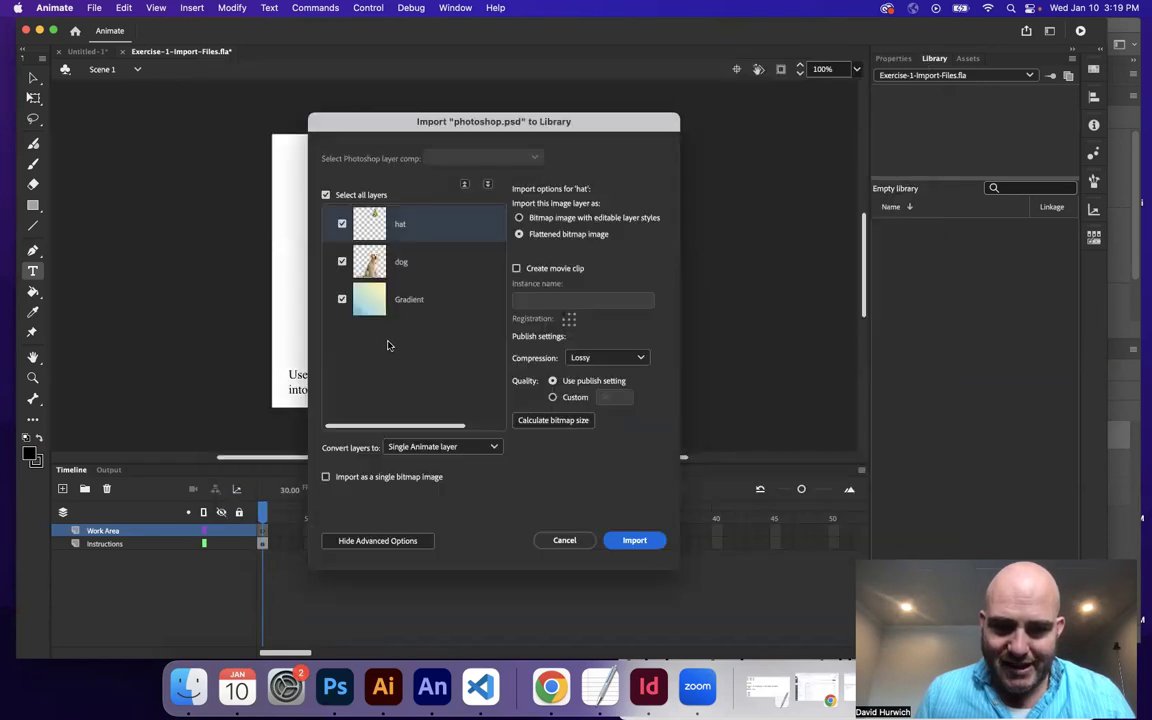
pyautogui.click(422, 447)
pyautogui.click(420, 495)
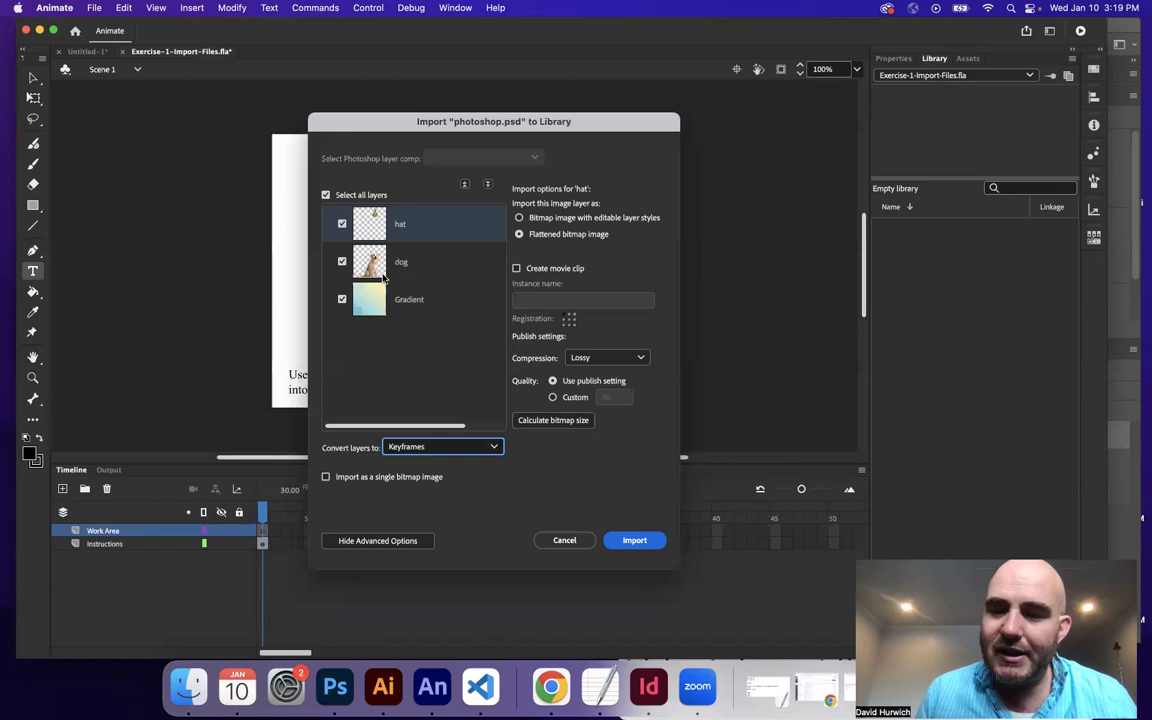
pyautogui.click(634, 540)
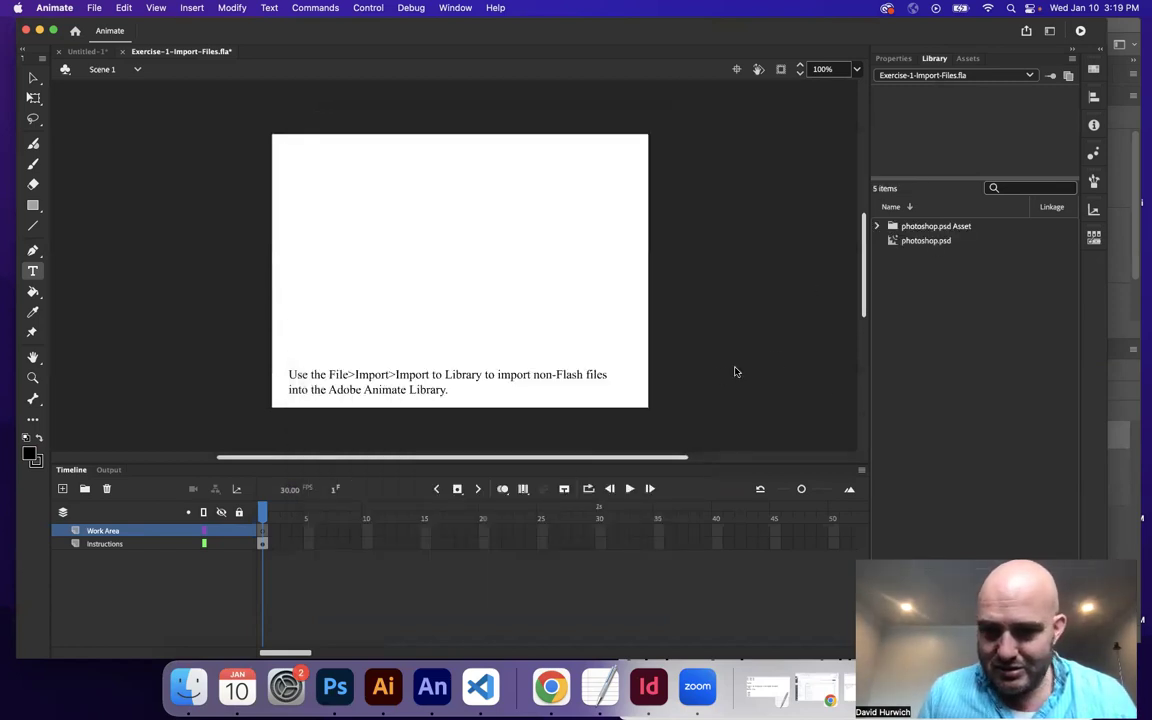
# Step: Open the photoshop.psd symbol for editing and look through the artwork on frames 2 and 3
pyautogui.click(893, 241)
pyautogui.doubleClick(893, 241)
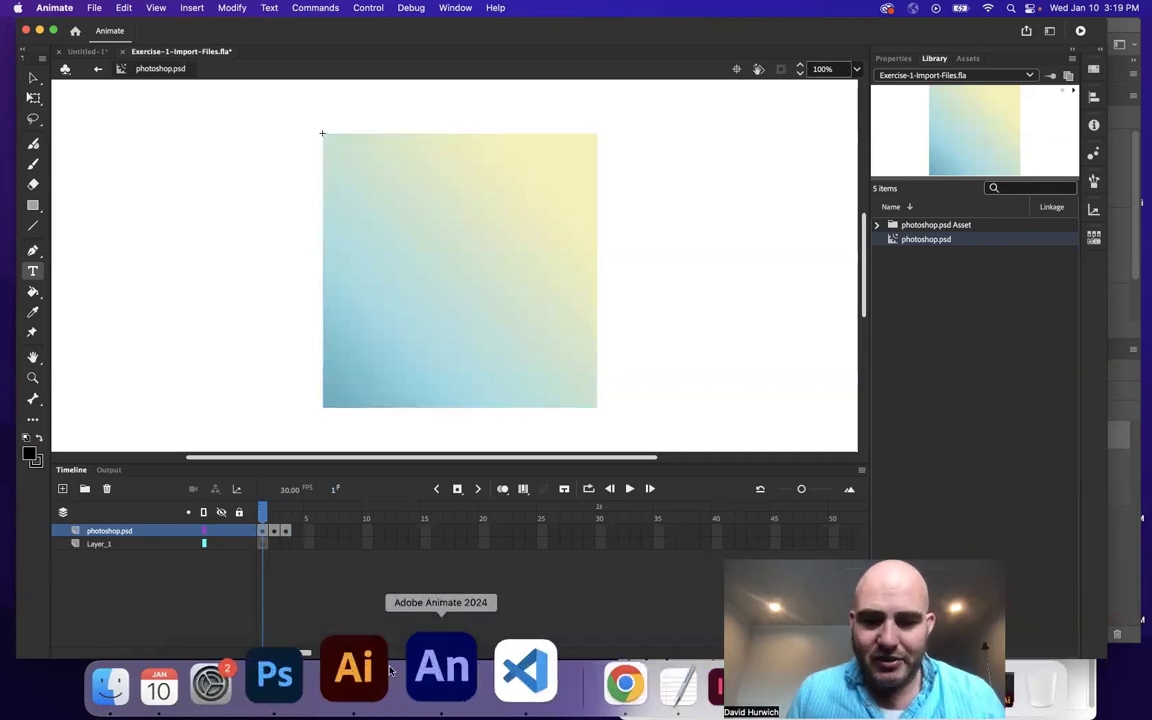
pyautogui.click(273, 518)
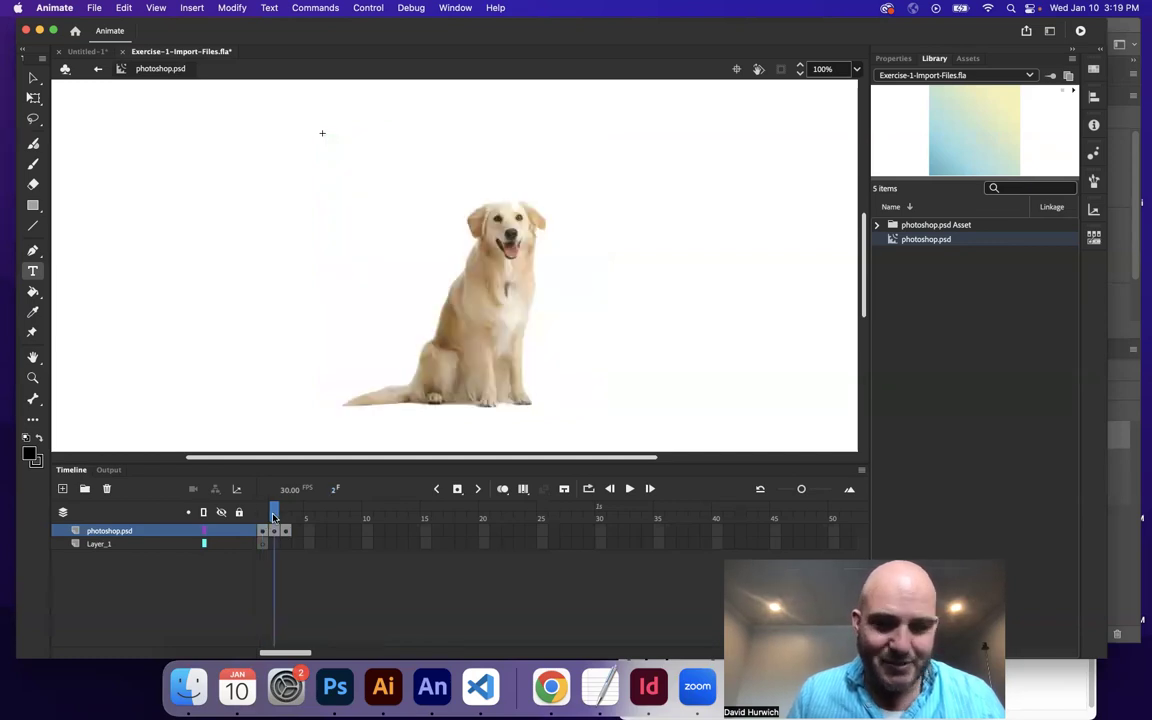
pyautogui.click(286, 518)
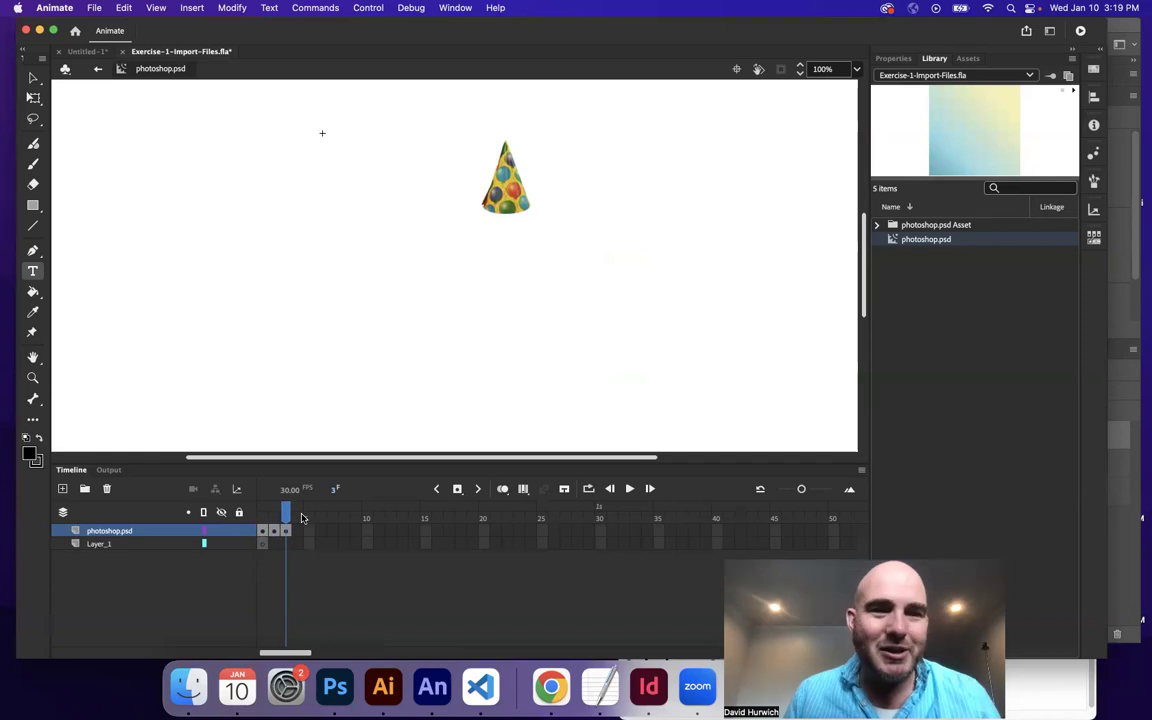
# Step: Delete the keyframe version from the library and import photoshop.psd again, converting its layers to Animate layers
pyautogui.click(933, 225)
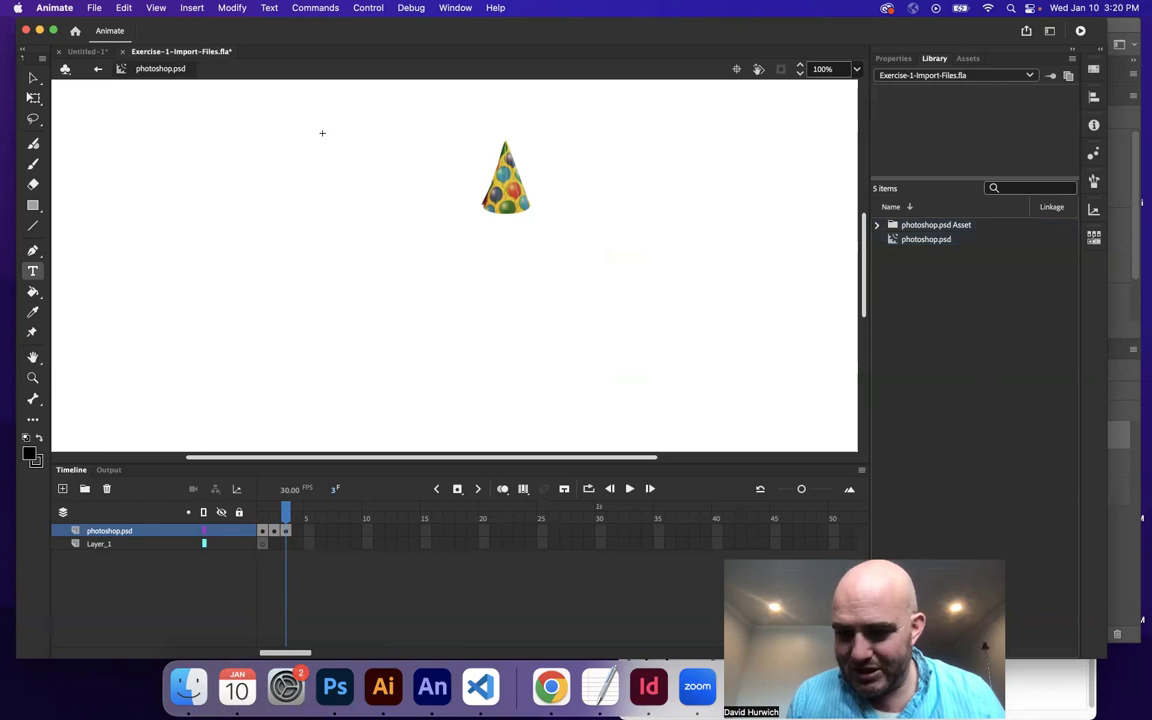
pyautogui.click(935, 208)
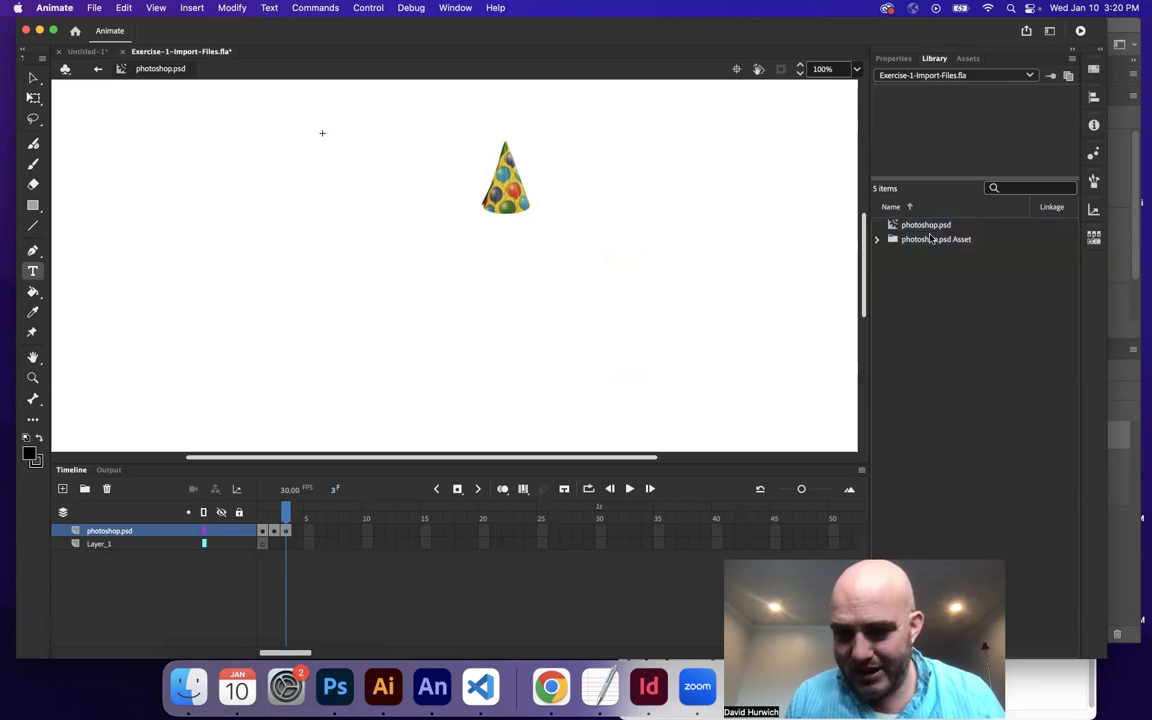
pyautogui.click(928, 228)
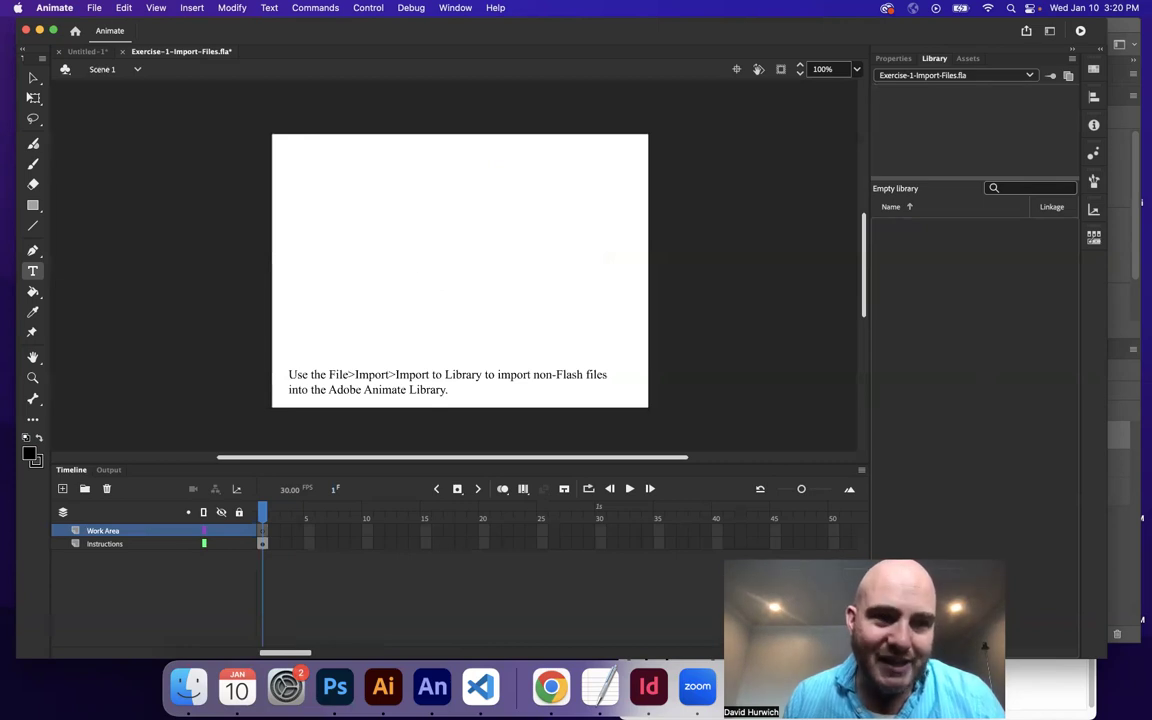
pyautogui.click(97, 8)
pyautogui.moveTo(152, 216)
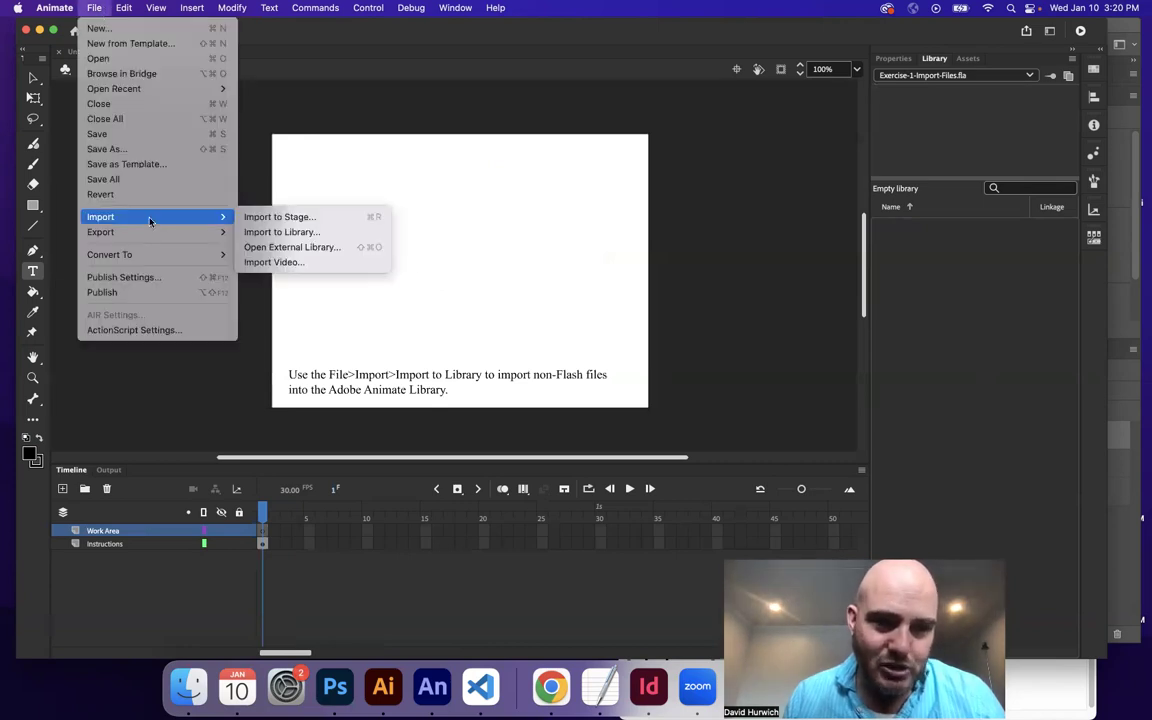
pyautogui.click(310, 231)
pyautogui.doubleClick(388, 340)
pyautogui.click(415, 444)
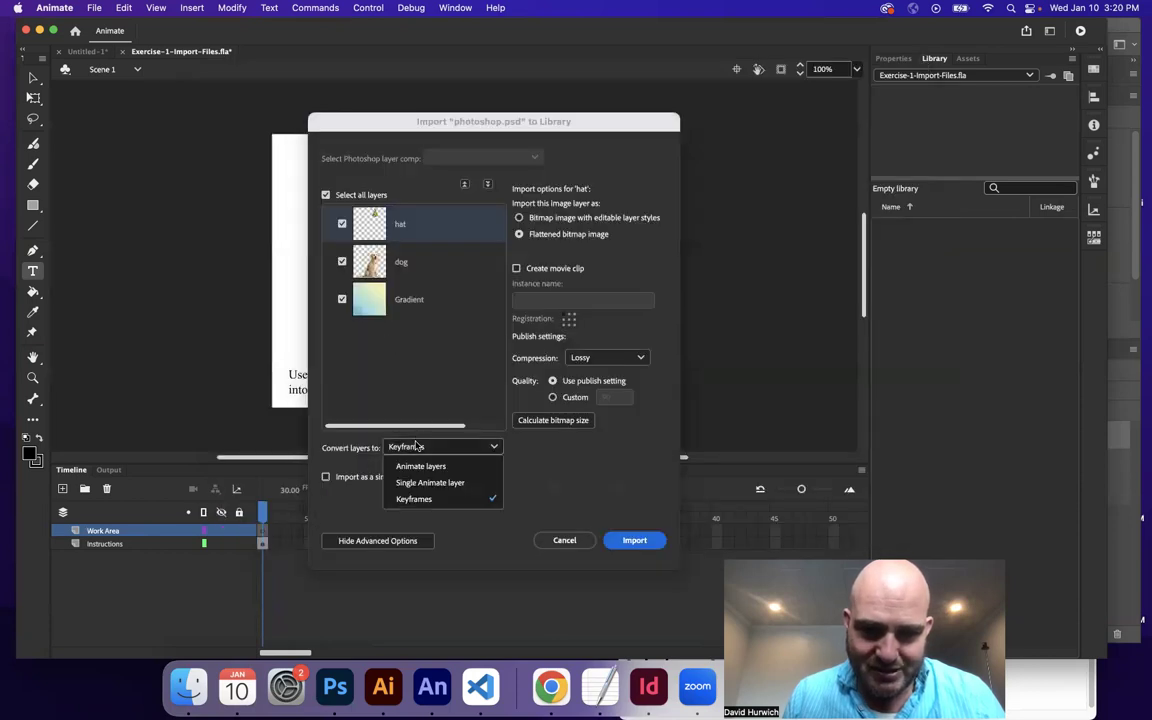
pyautogui.click(432, 465)
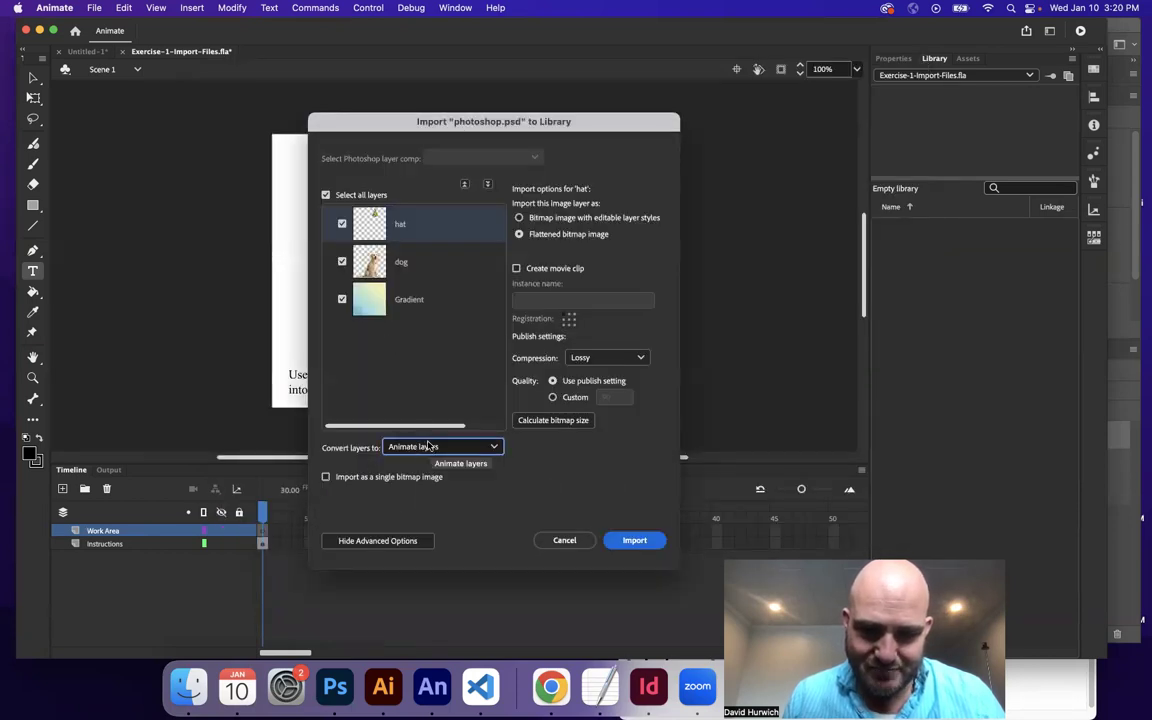
pyautogui.click(635, 541)
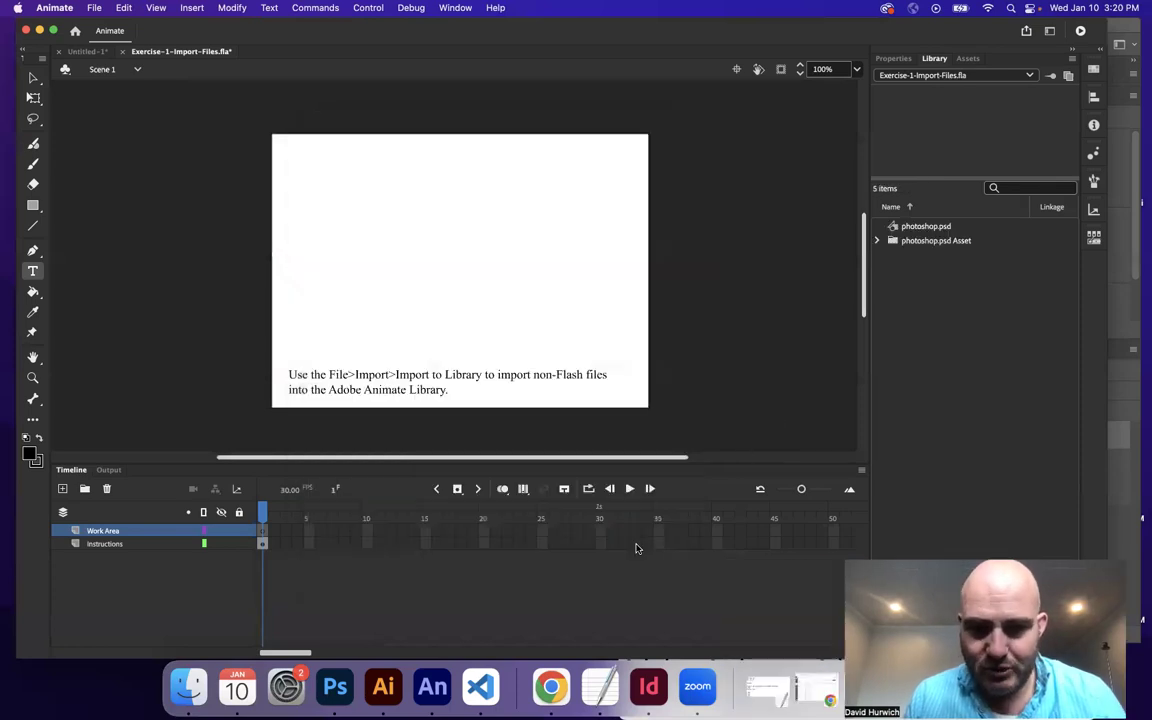
# Step: Place the photoshop.psd symbol on the stage, shift it partly past the left edge, and try to erase part of it
pyautogui.click(953, 226)
pyautogui.moveTo(940, 228); pyautogui.dragTo(445, 296)
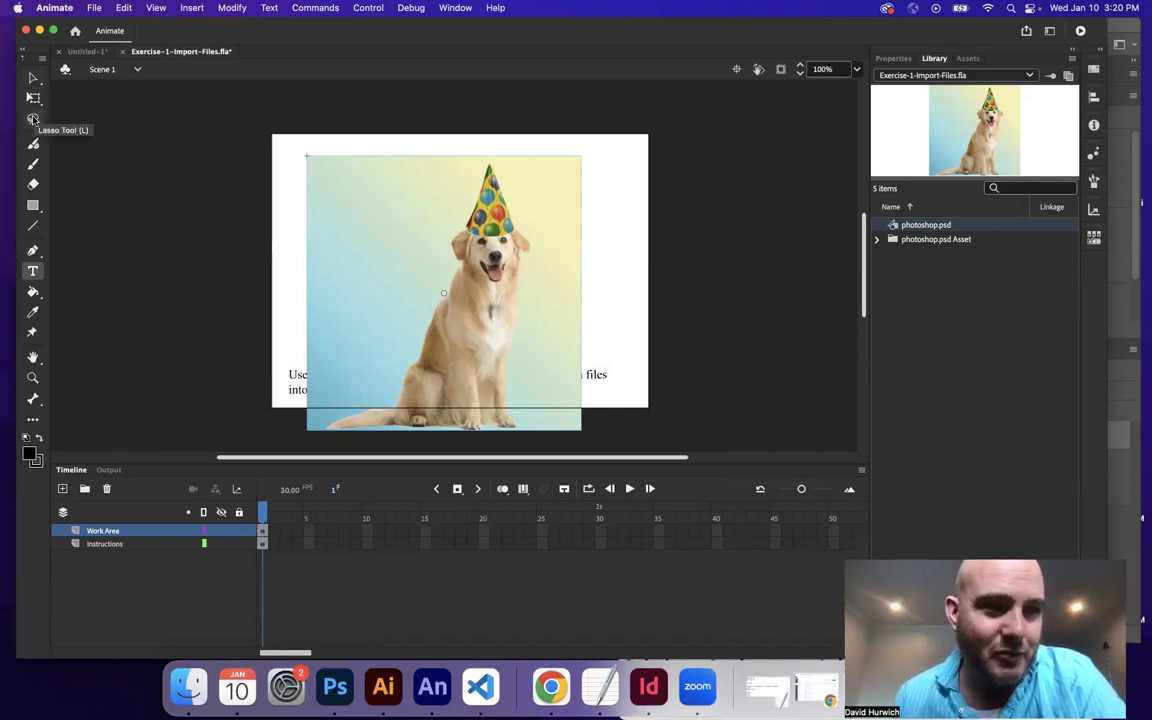
pyautogui.click(33, 78)
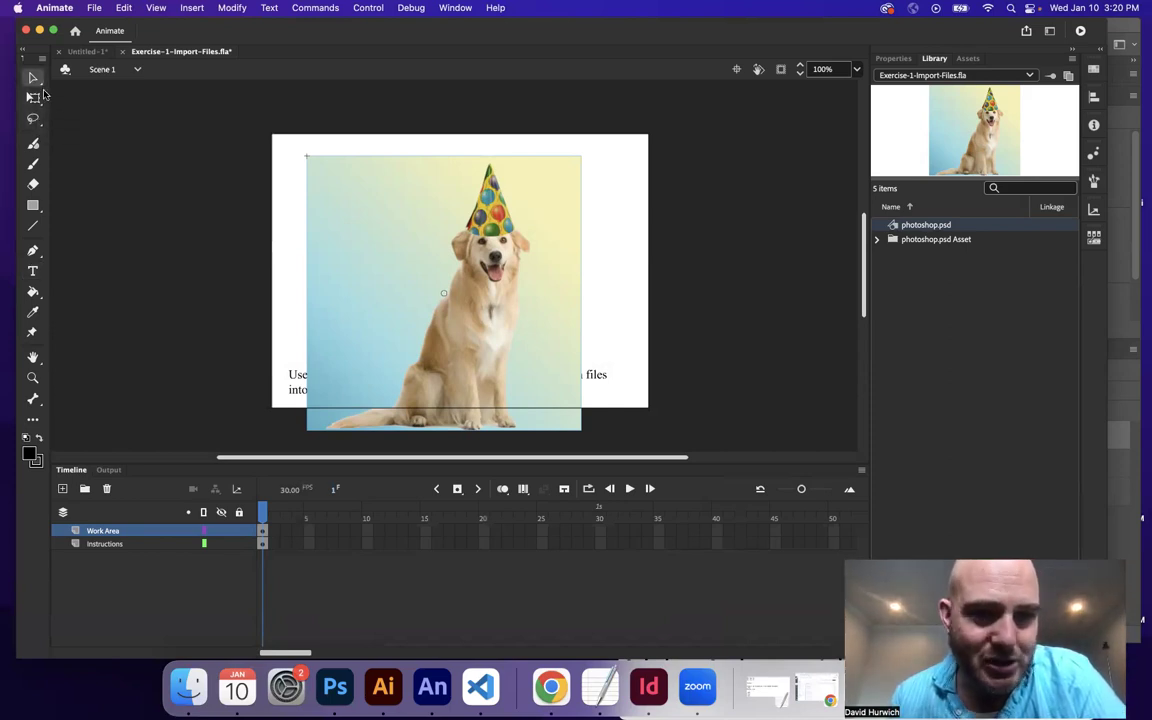
pyautogui.moveTo(375, 262); pyautogui.dragTo(298, 247)
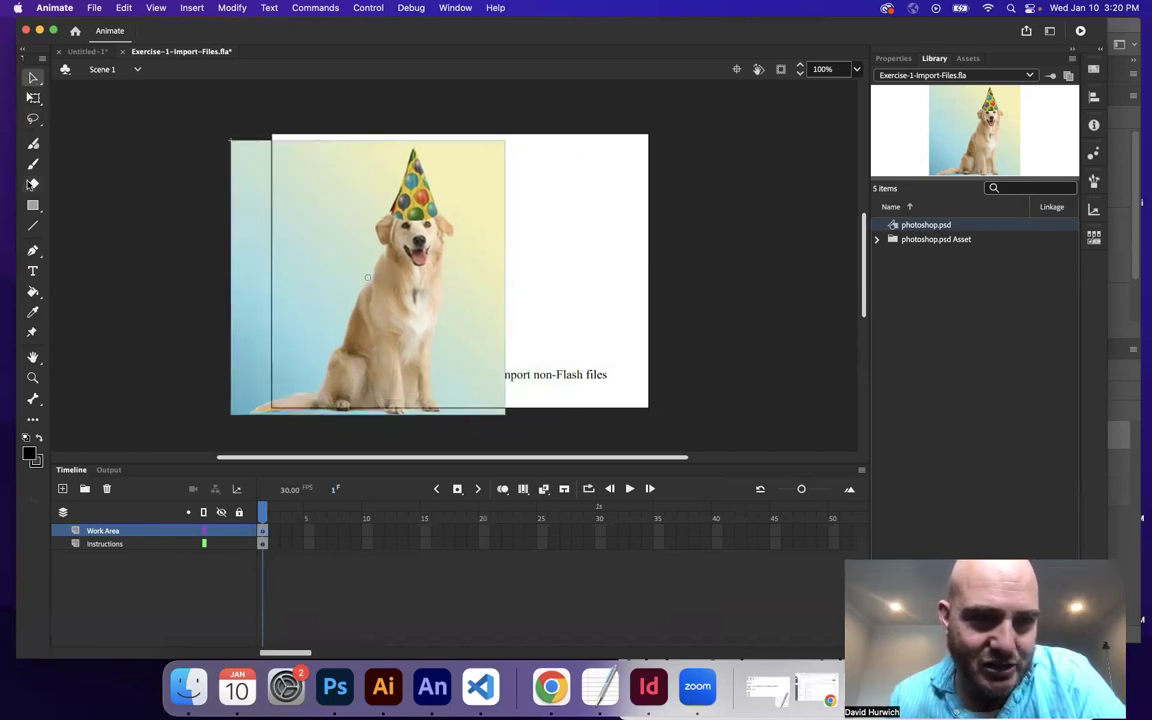
pyautogui.press('e')
pyautogui.moveTo(424, 268)
pyautogui.mouseDown()
pyautogui.moveTo(369, 254)
pyautogui.moveTo(435, 227)
pyautogui.moveTo(394, 284)
pyautogui.moveTo(455, 294)
pyautogui.moveTo(461, 324)
pyautogui.moveTo(408, 284)
pyautogui.moveTo(416, 243)
pyautogui.moveTo(369, 205)
pyautogui.moveTo(385, 178)
pyautogui.mouseUp()
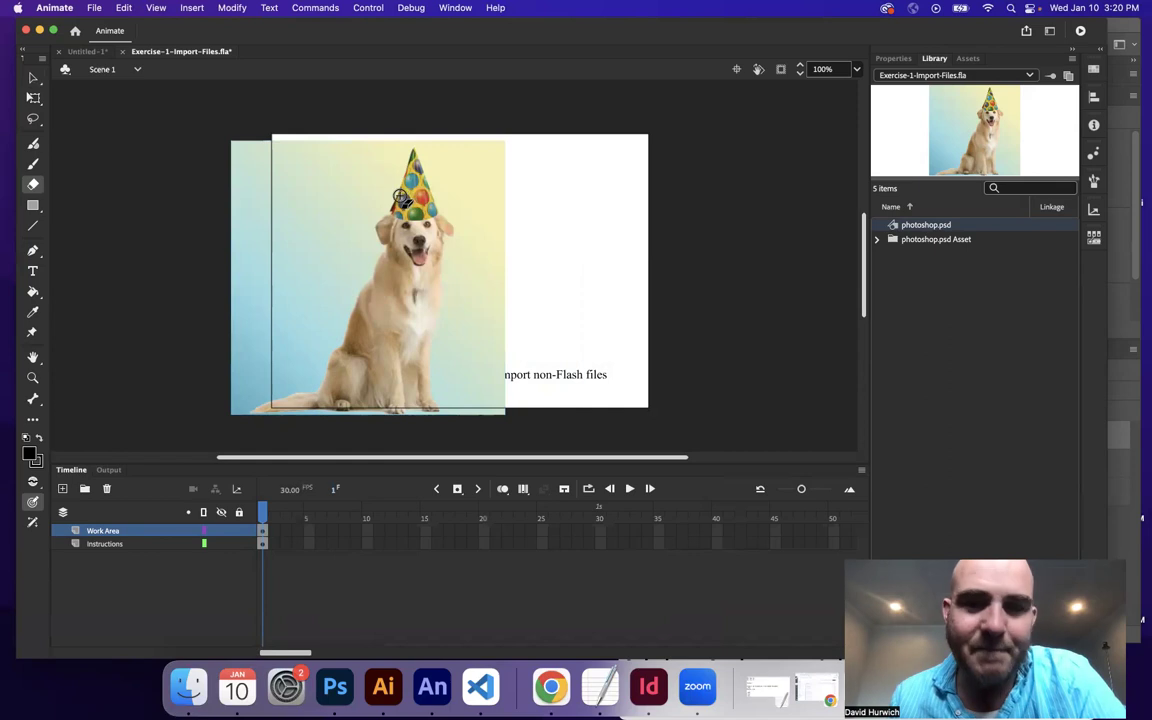
# Step: Scale the dog artwork down with Free Transform, move it to the stage's upper-left area, and deselect it
pyautogui.click(35, 80)
pyautogui.moveTo(342, 210); pyautogui.dragTo(474, 229)
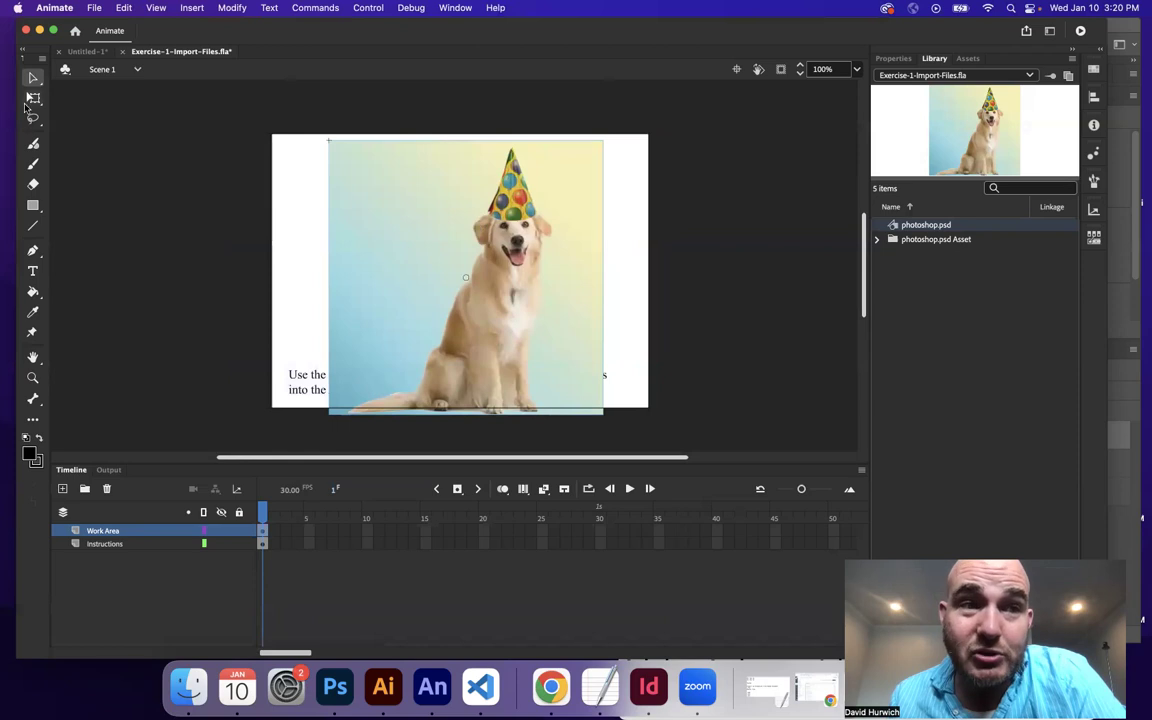
pyautogui.moveTo(603, 140); pyautogui.dragTo(546, 202)
pyautogui.moveTo(576, 255); pyautogui.dragTo(422, 180)
pyautogui.click(515, 198)
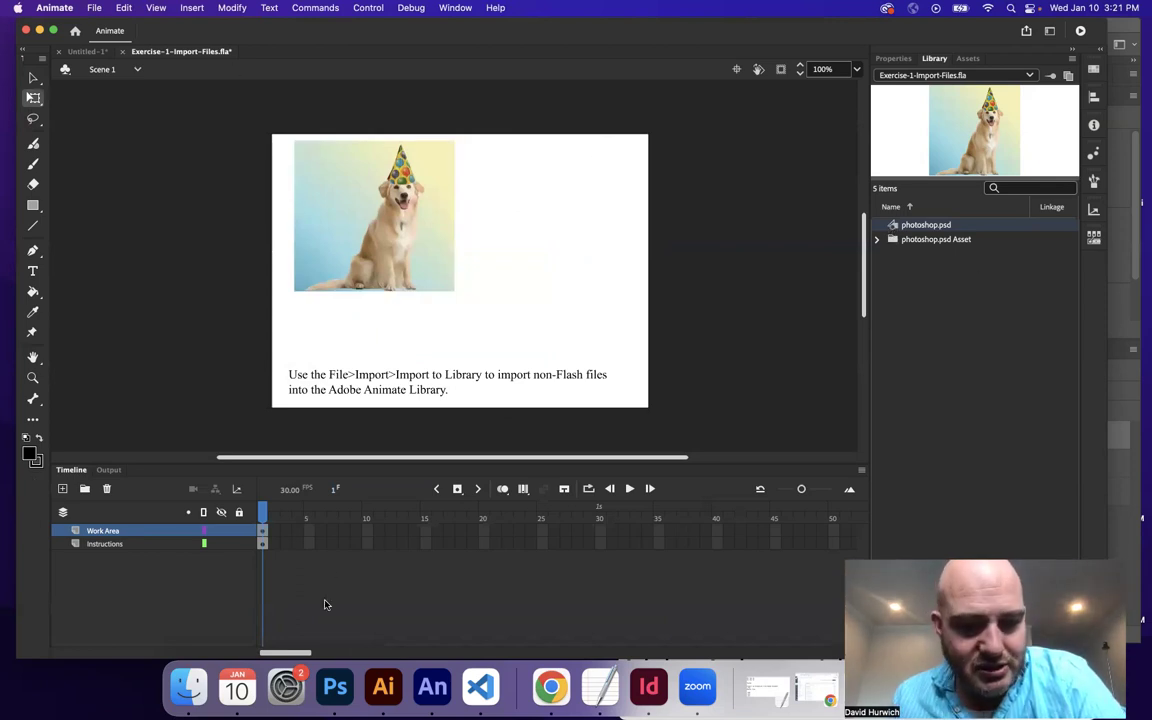
# Step: Open Illustrator.ai from the DIGM13-Motion-Tweens folder in Adobe Illustrator and dismiss the generative AI promotion
pyautogui.click(378, 678)
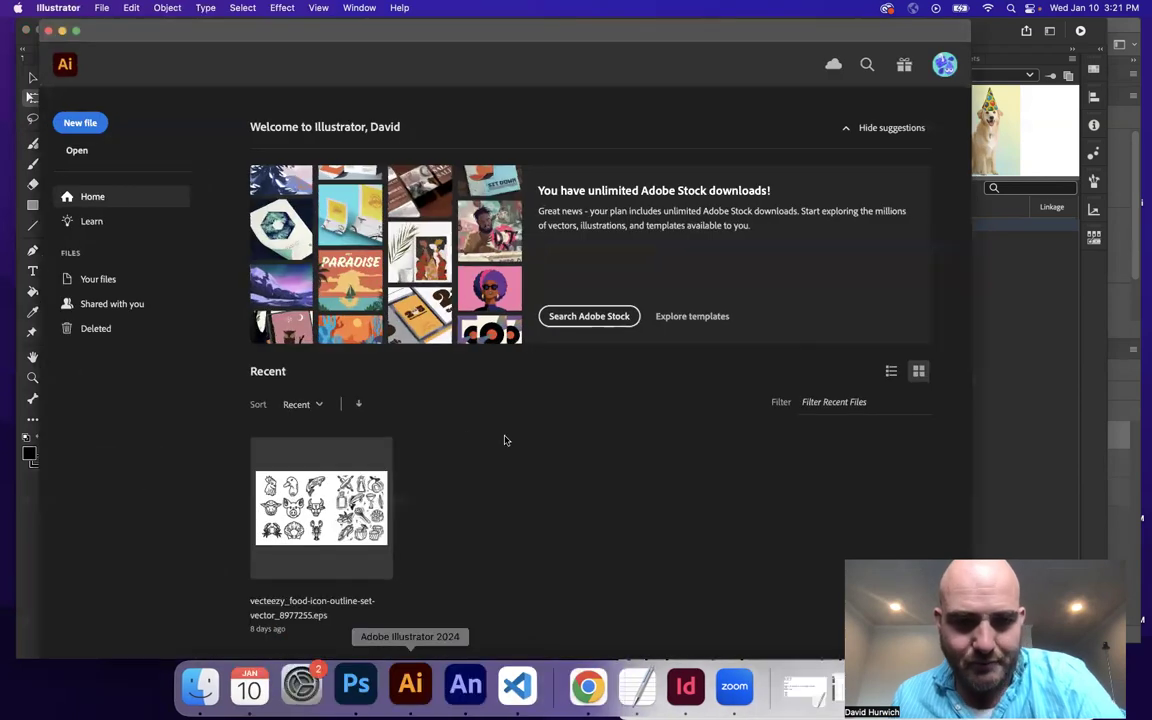
pyautogui.click(210, 680)
pyautogui.click(375, 556)
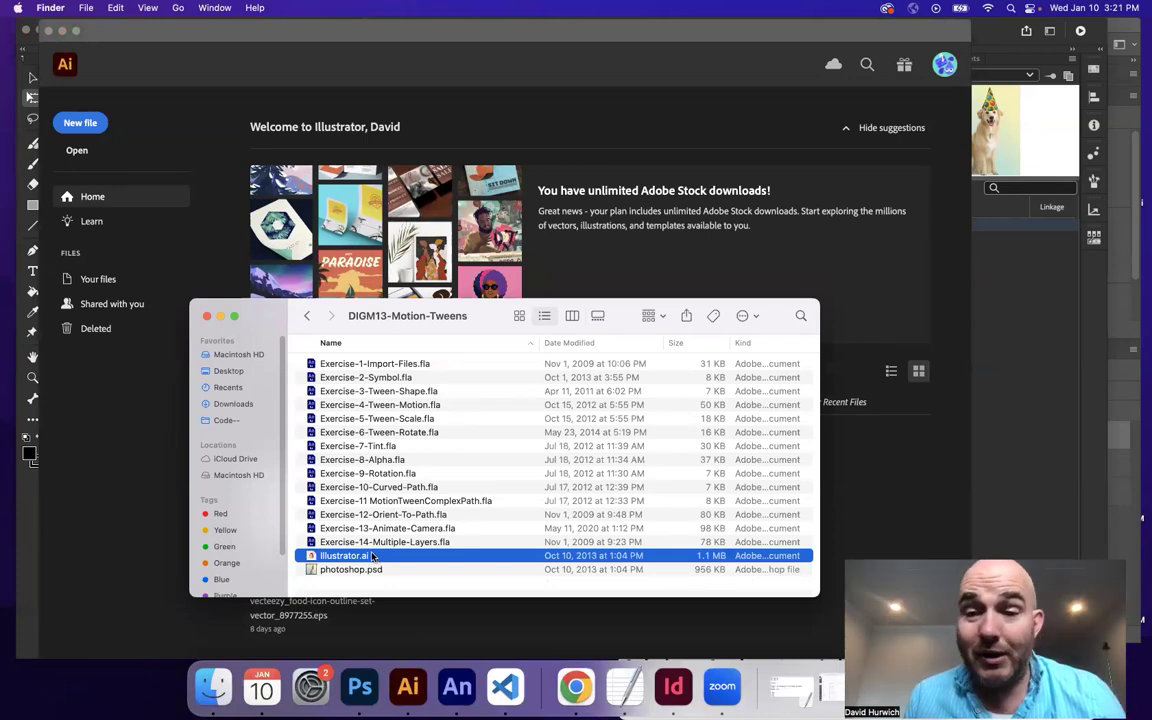
pyautogui.doubleClick(311, 558)
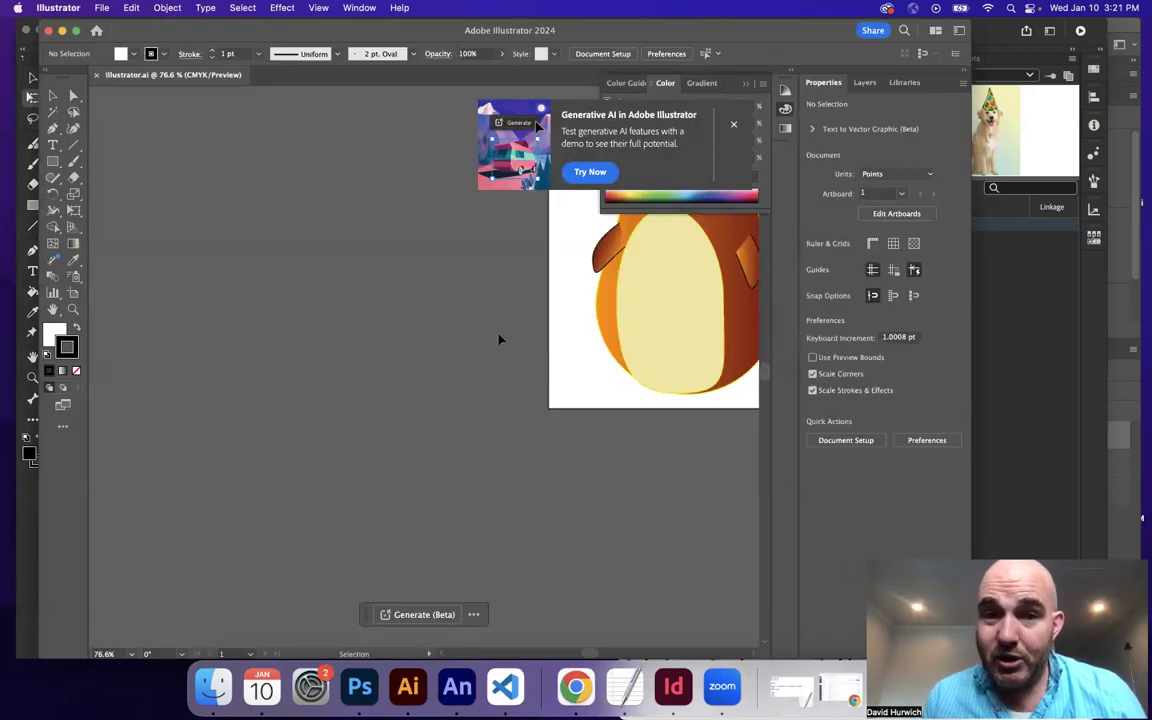
pyautogui.click(735, 125)
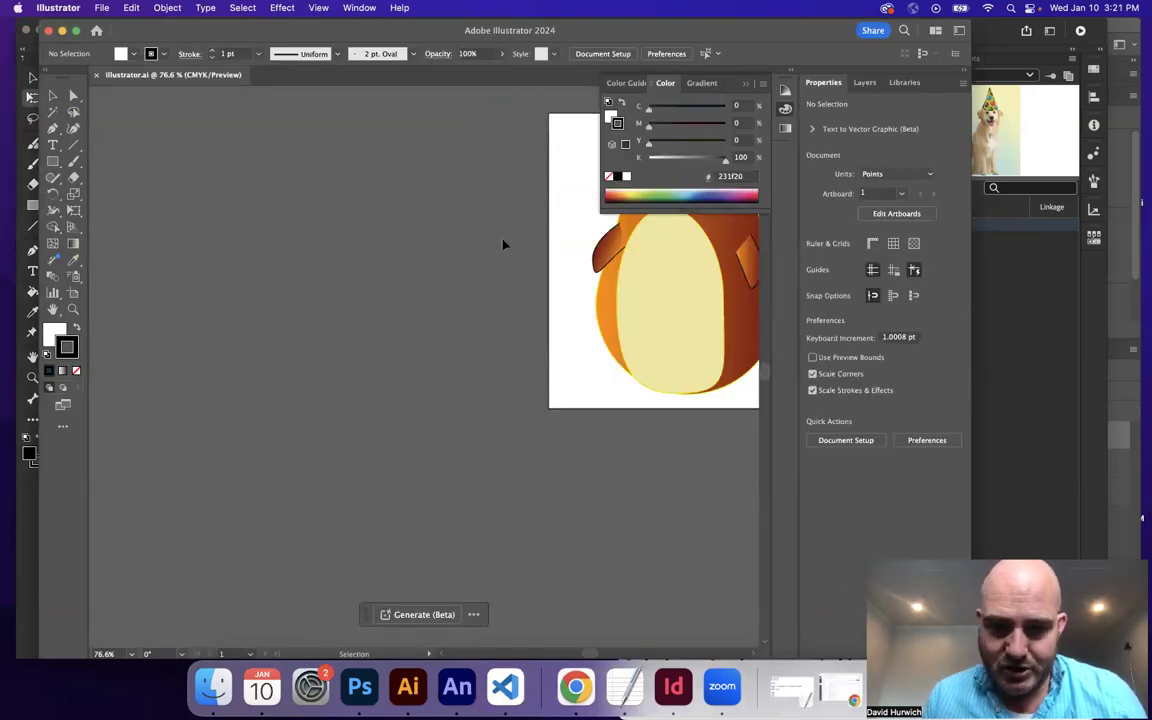
pyautogui.moveTo(519, 237); pyautogui.dragTo(215, 290)
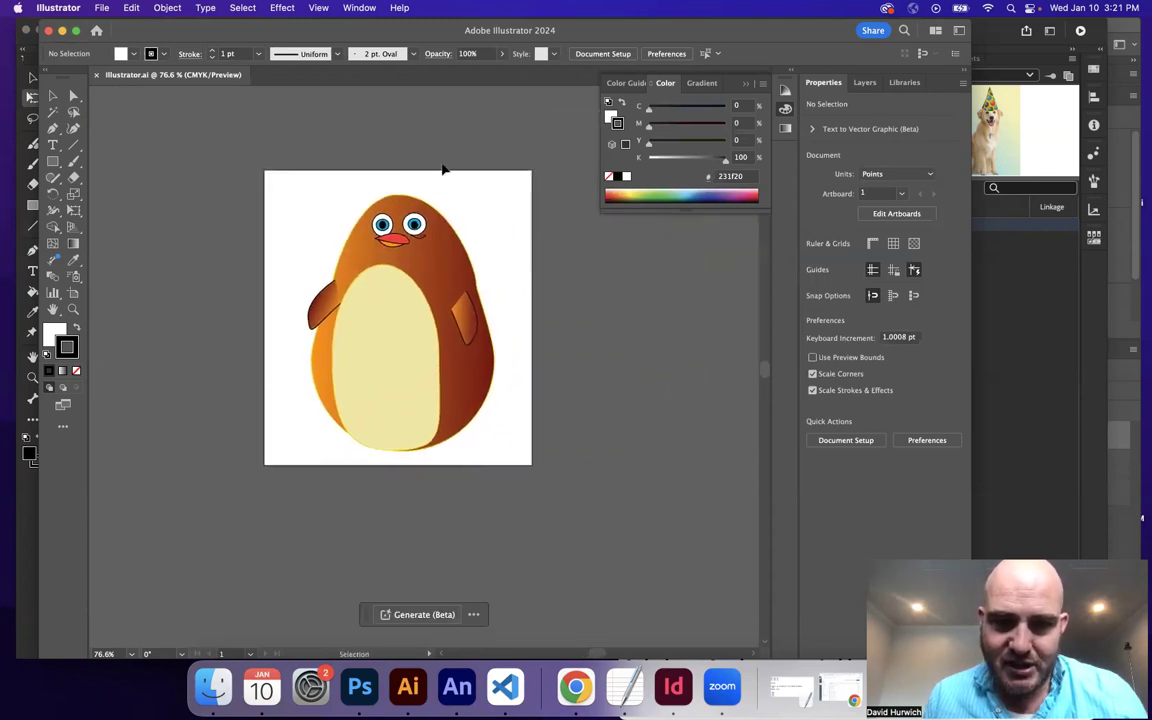
# Step: Inspect the character's Hands, Face and Body layers in Illustrator by hiding them and showing them again
pyautogui.click(864, 82)
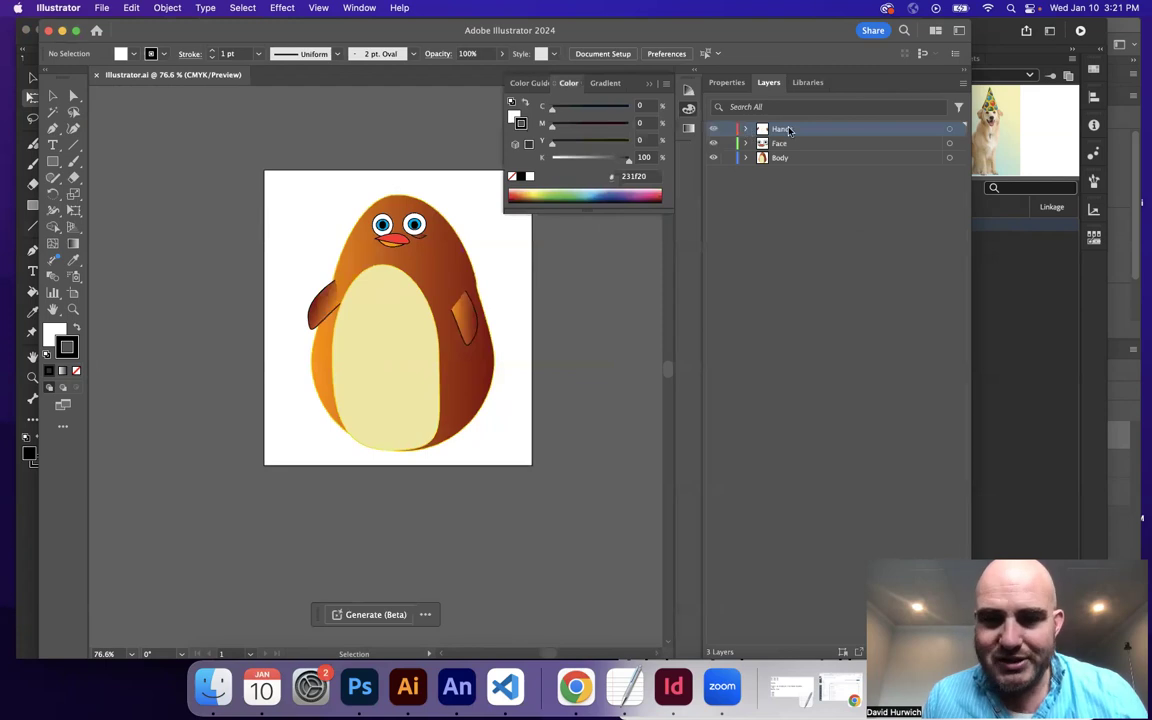
pyautogui.click(740, 158)
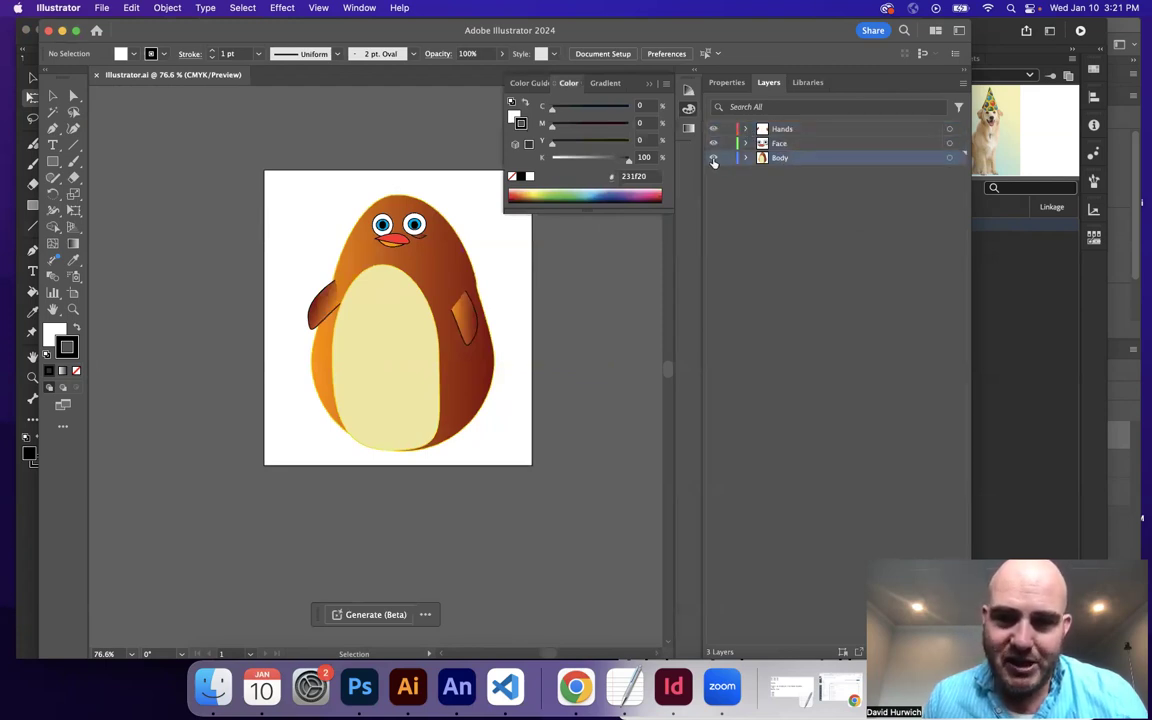
pyautogui.click(713, 158)
pyautogui.click(713, 129)
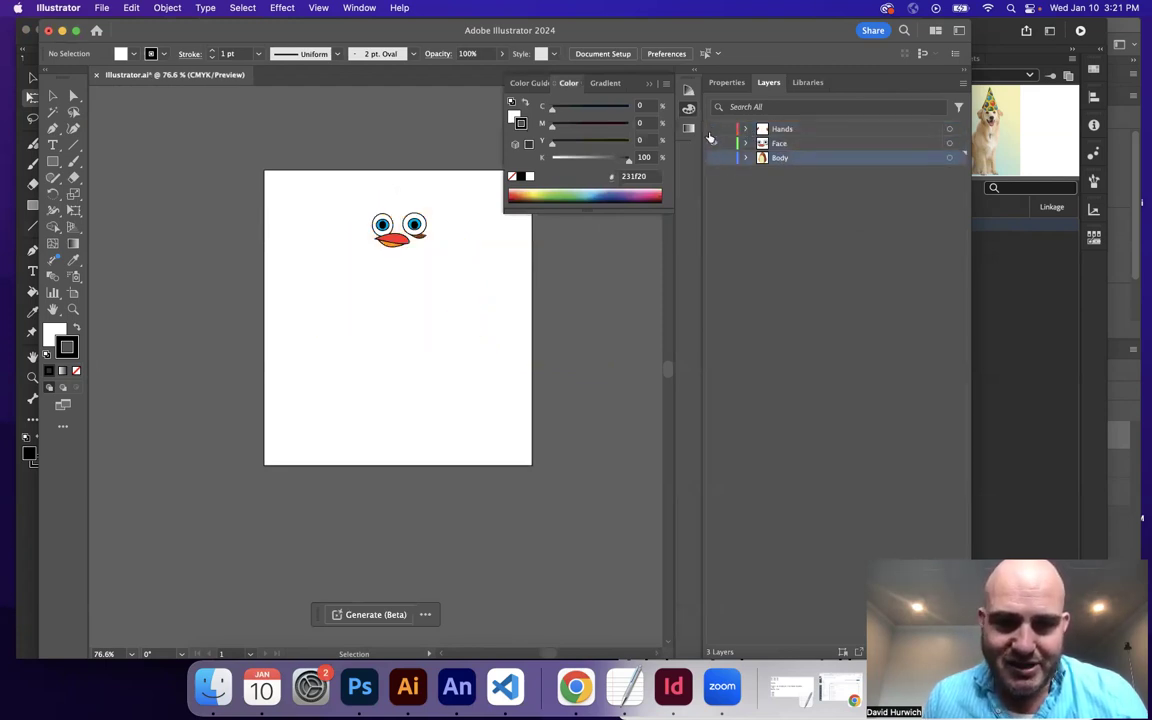
pyautogui.click(713, 145)
pyautogui.click(713, 145)
pyautogui.click(713, 158)
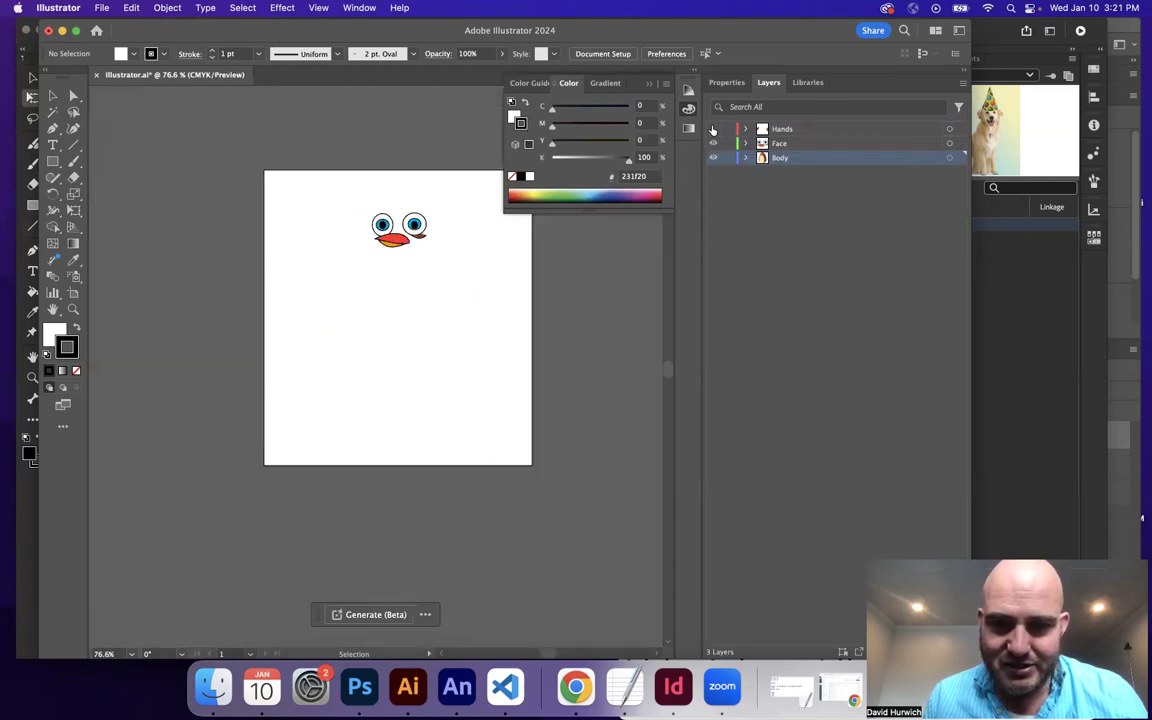
pyautogui.click(713, 129)
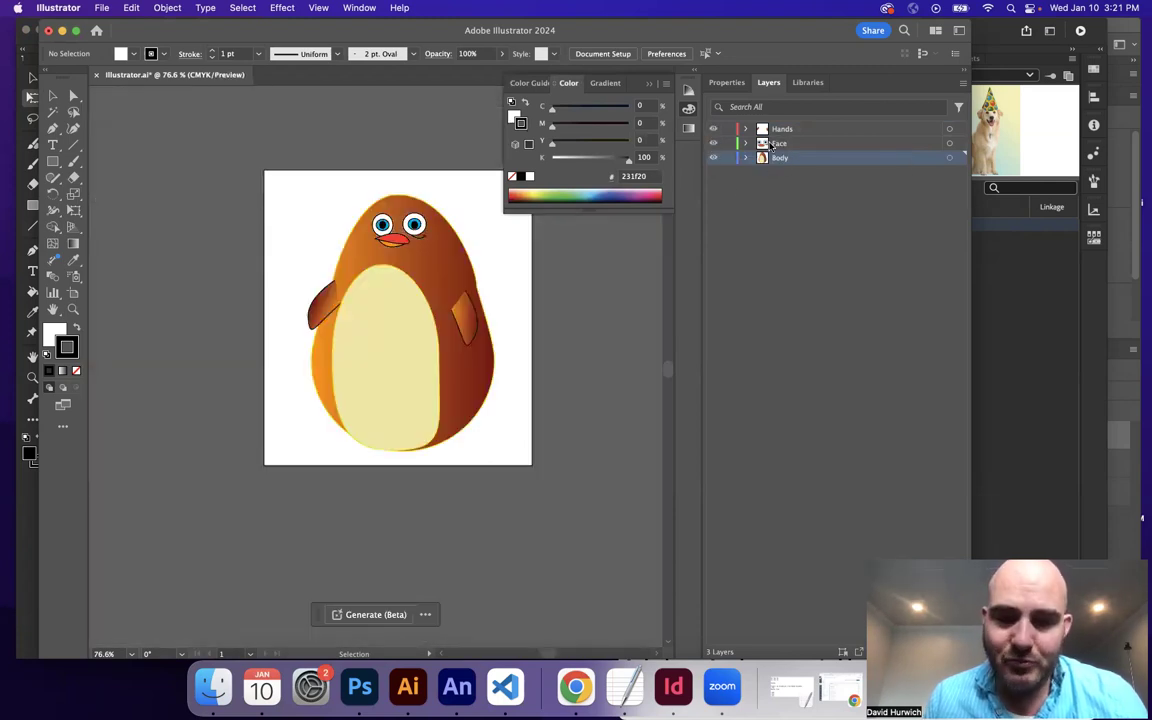
# Step: Switch back to Animate and choose Illustrator.ai for import to the library
pyautogui.click(505, 690)
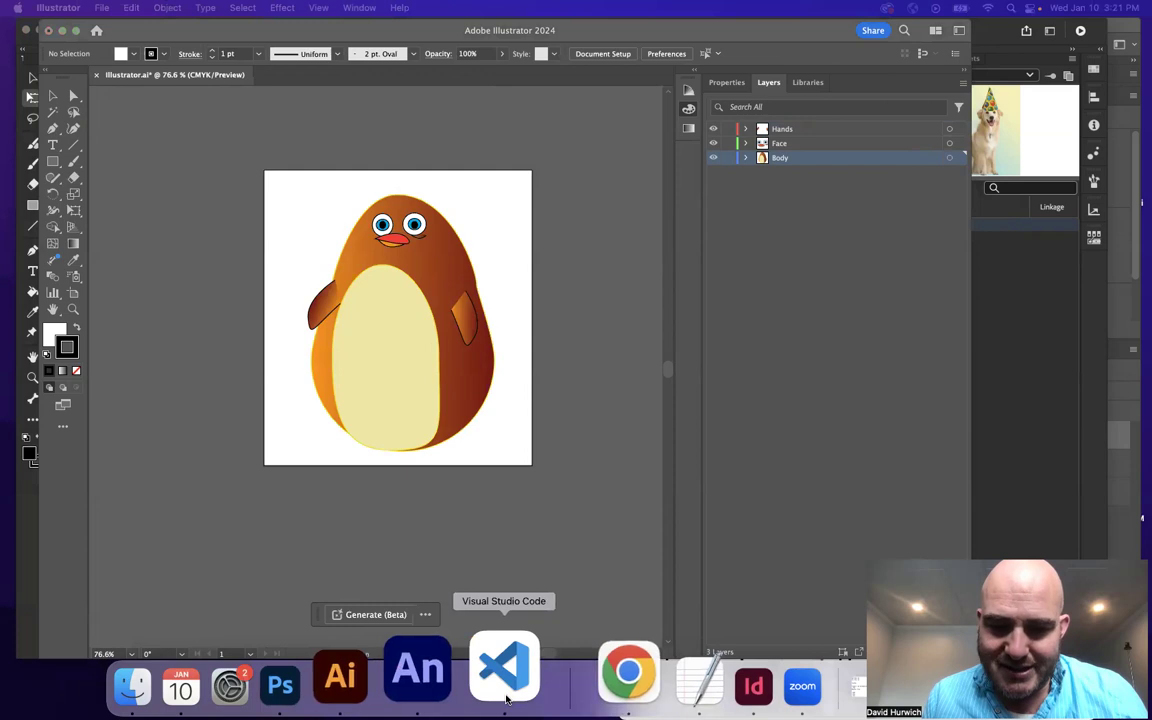
pyautogui.click(418, 672)
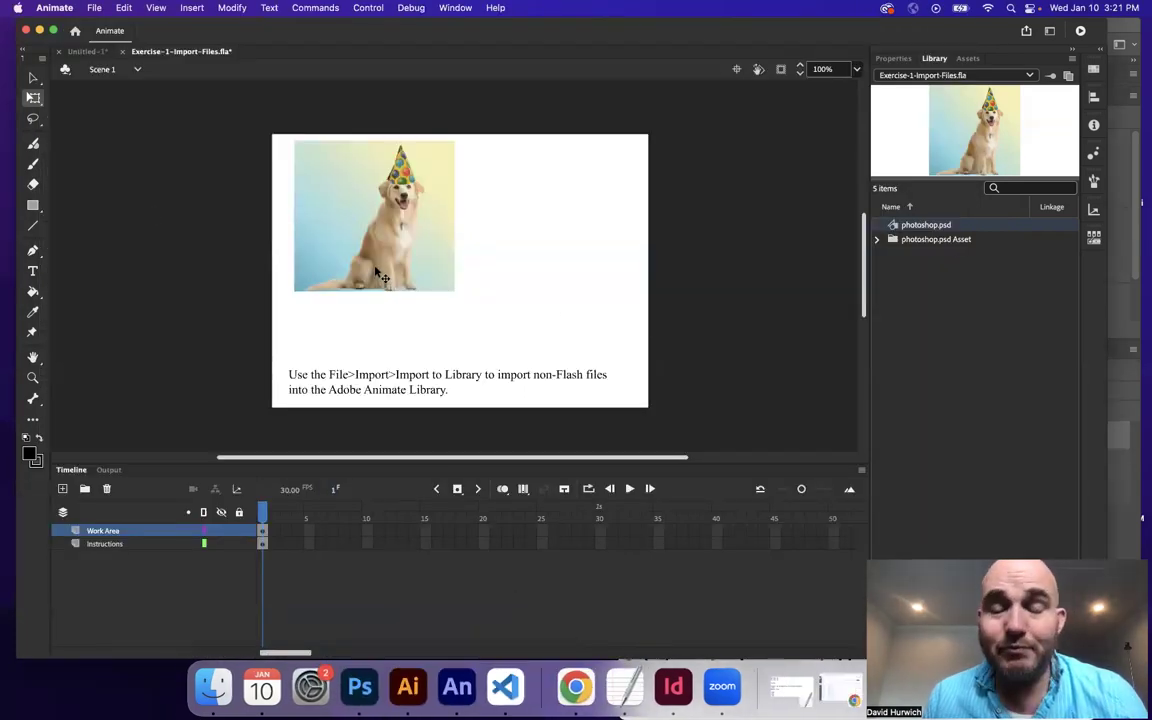
pyautogui.click(94, 8)
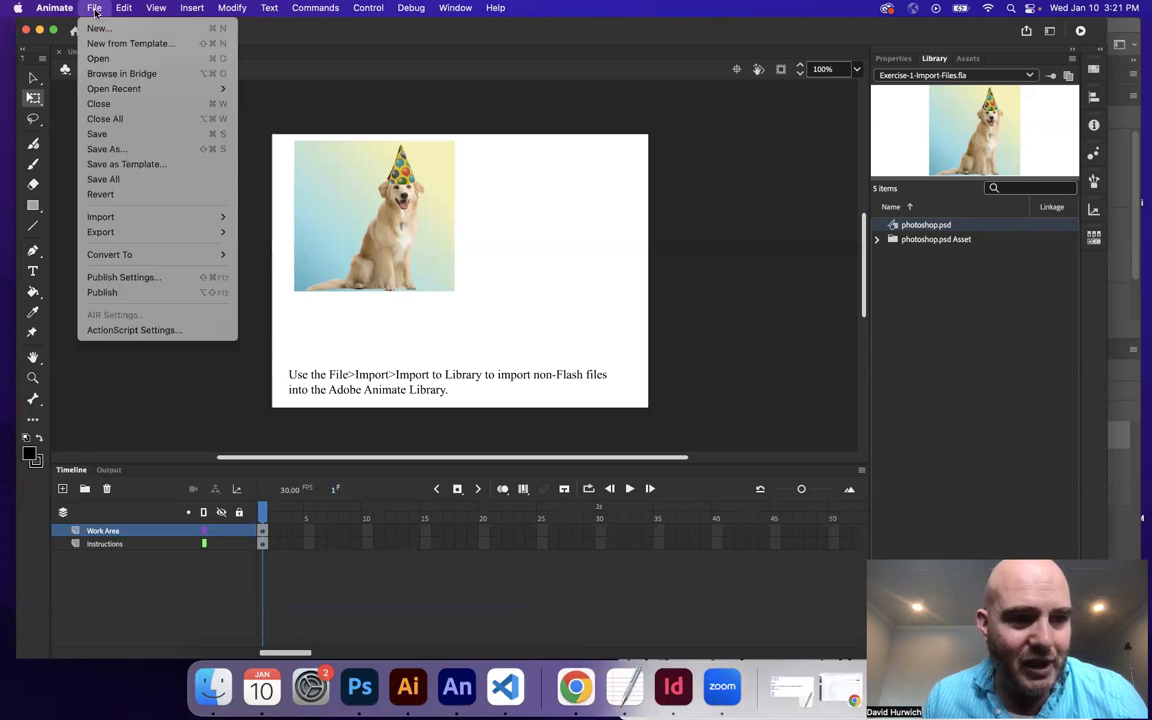
pyautogui.moveTo(121, 216)
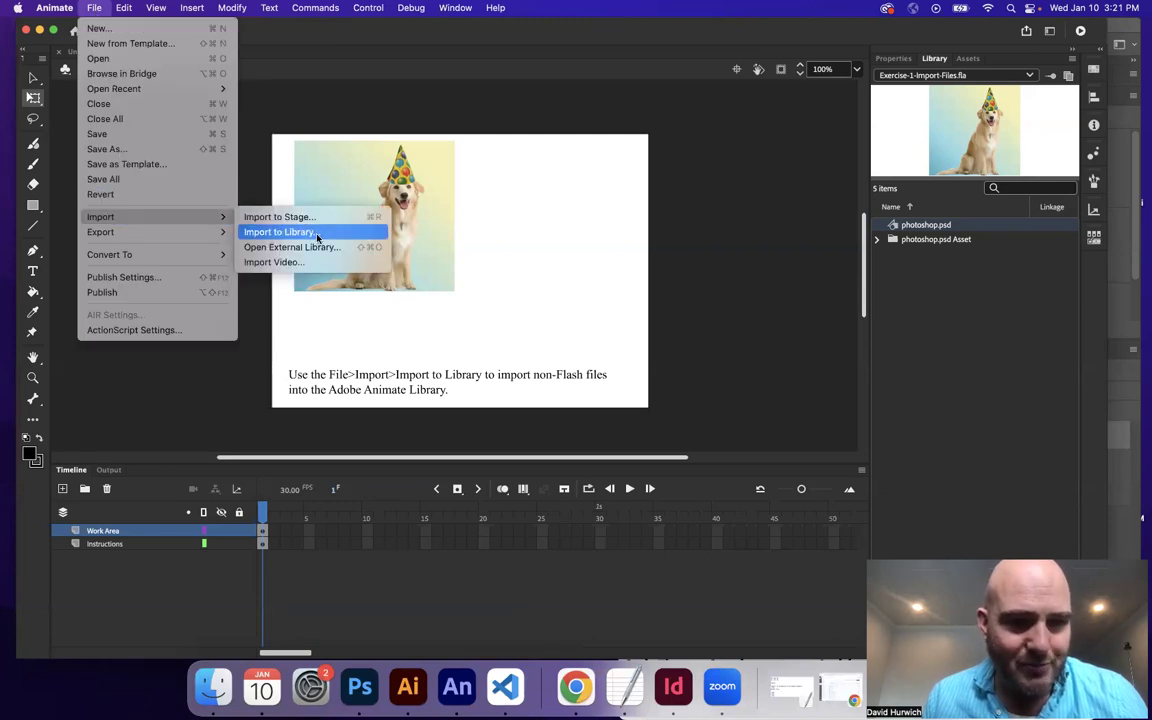
pyautogui.click(318, 236)
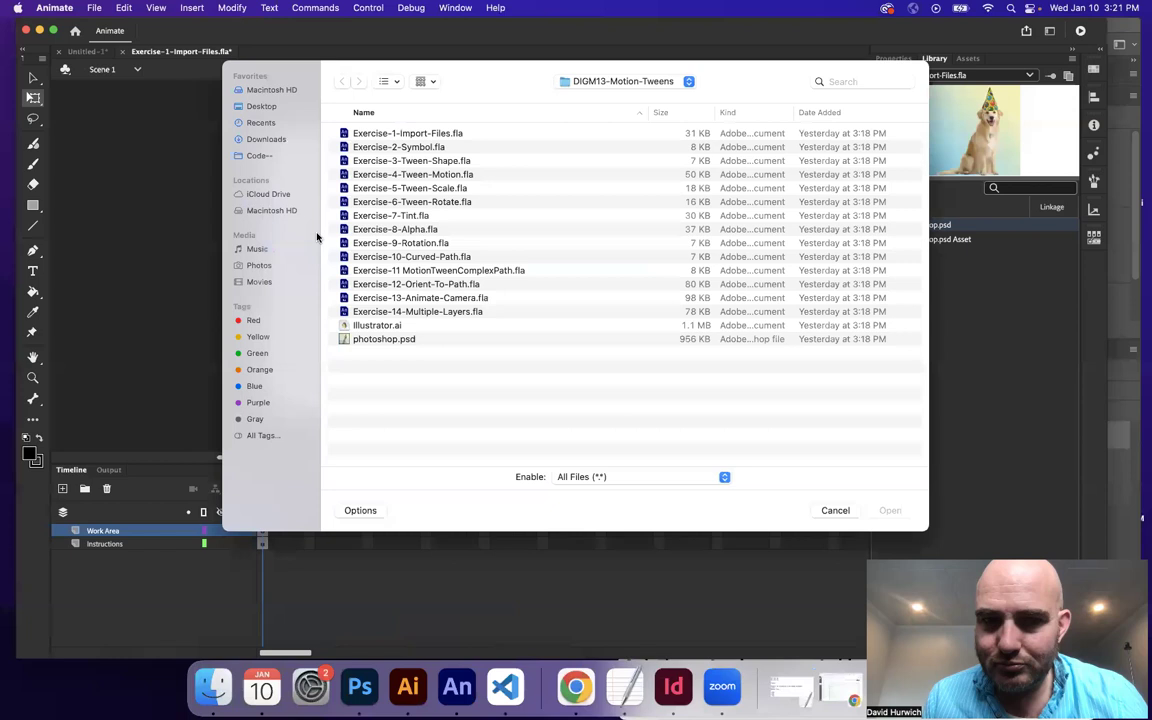
pyautogui.click(366, 326)
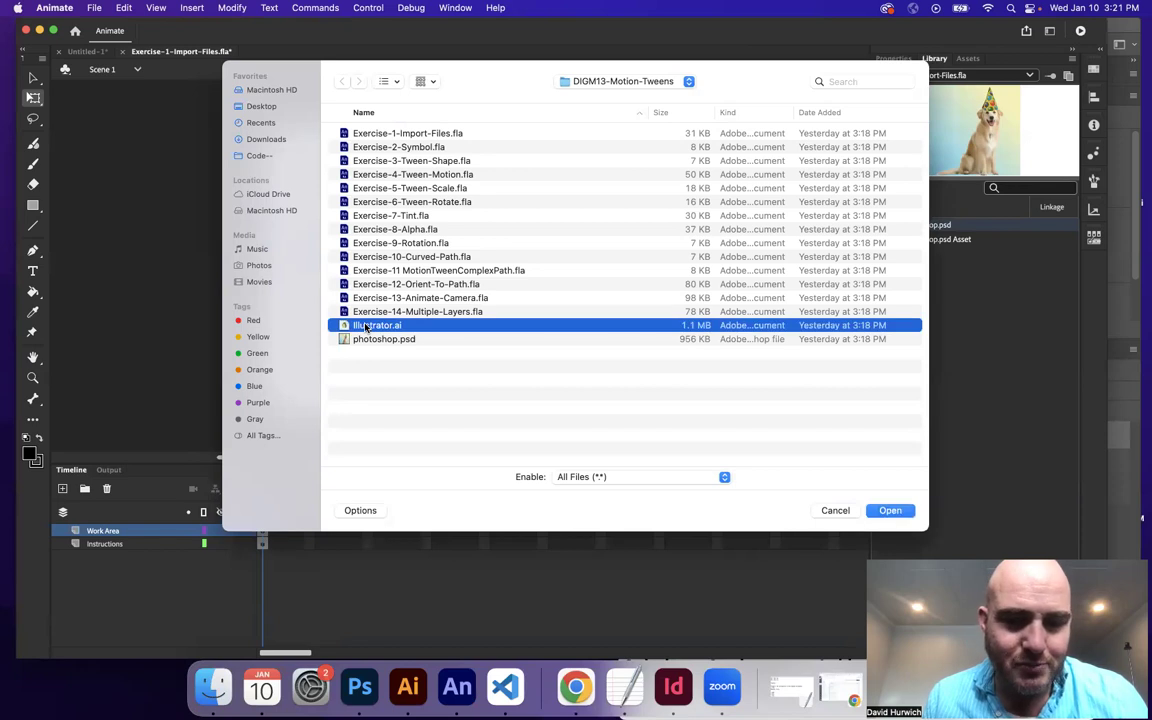
pyautogui.press('Return')
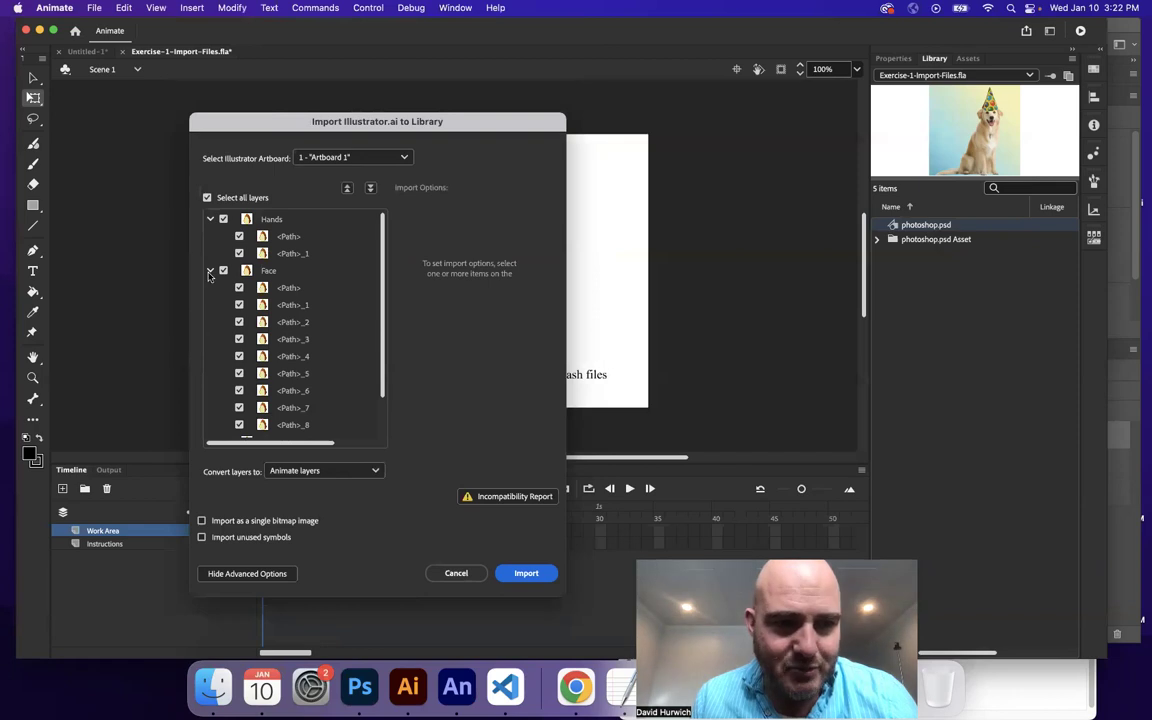
# Step: Collapse the Hands, Face and Body layer groups and review their import options, toggling bitmap import for Body on and off
pyautogui.click(210, 270)
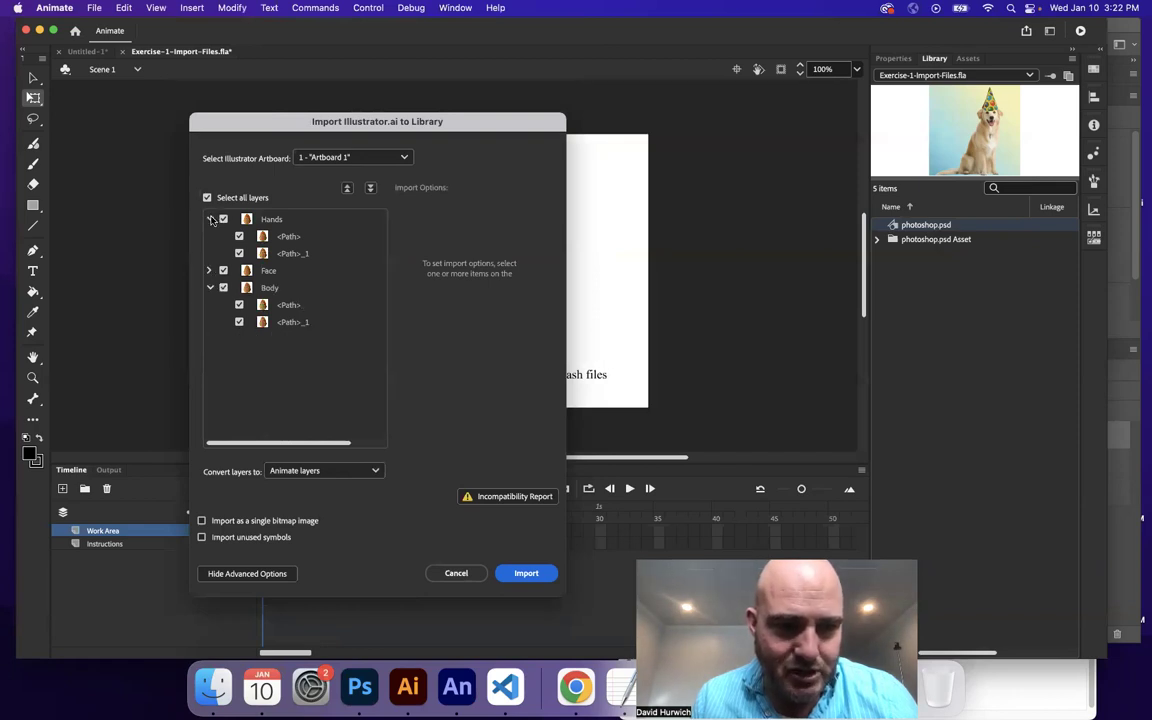
pyautogui.click(216, 219)
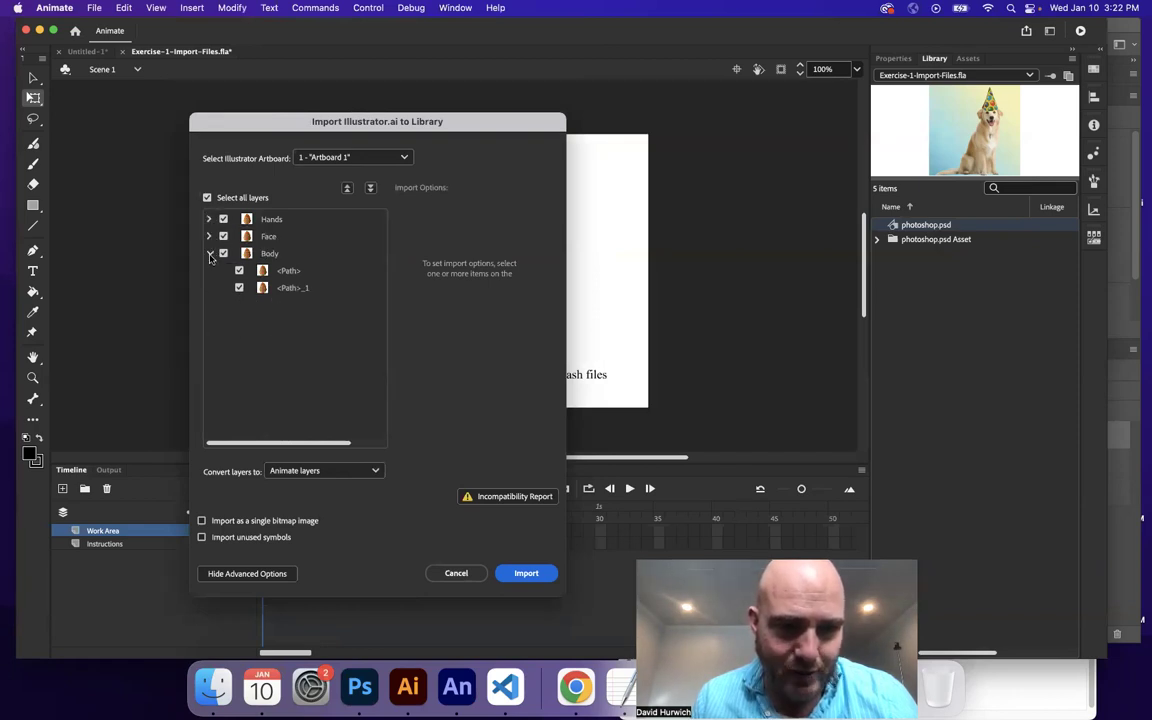
pyautogui.click(210, 255)
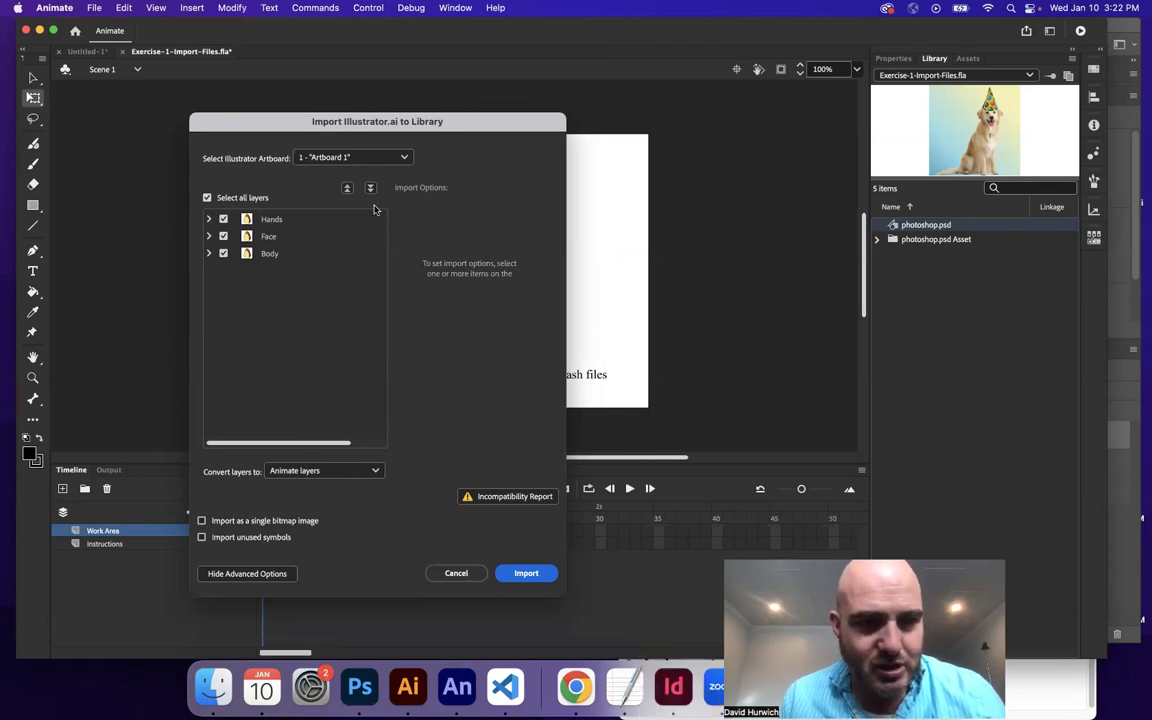
pyautogui.click(311, 220)
pyautogui.click(290, 236)
pyautogui.click(284, 254)
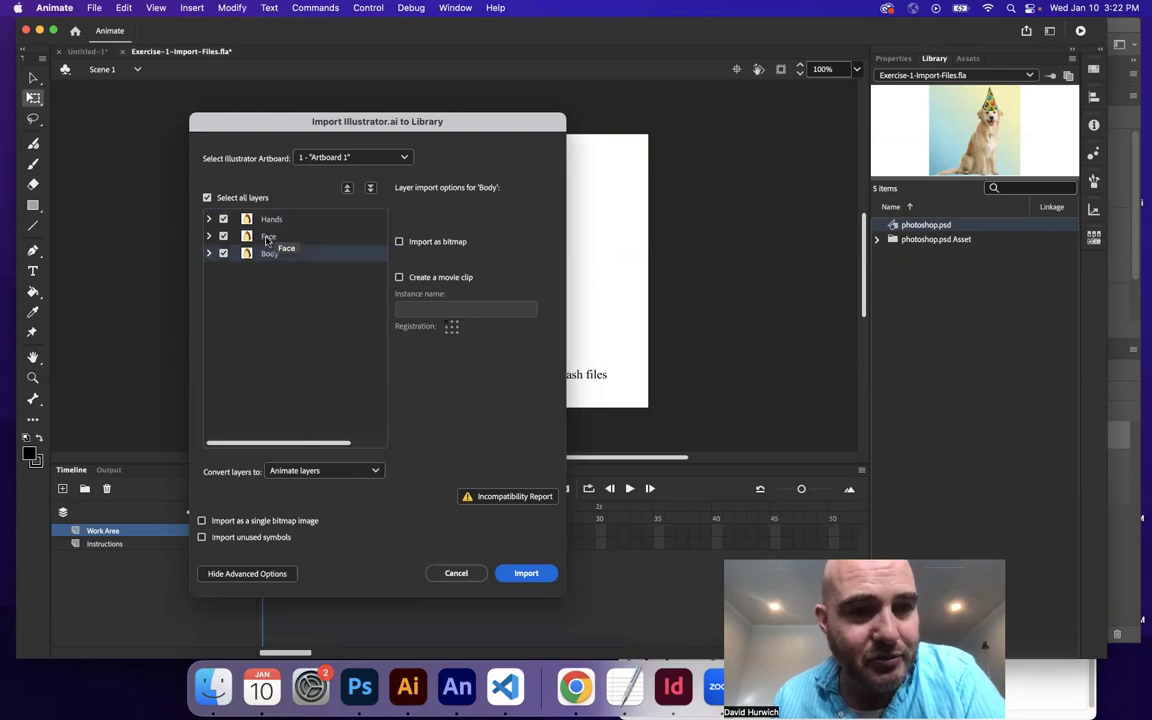
pyautogui.click(399, 242)
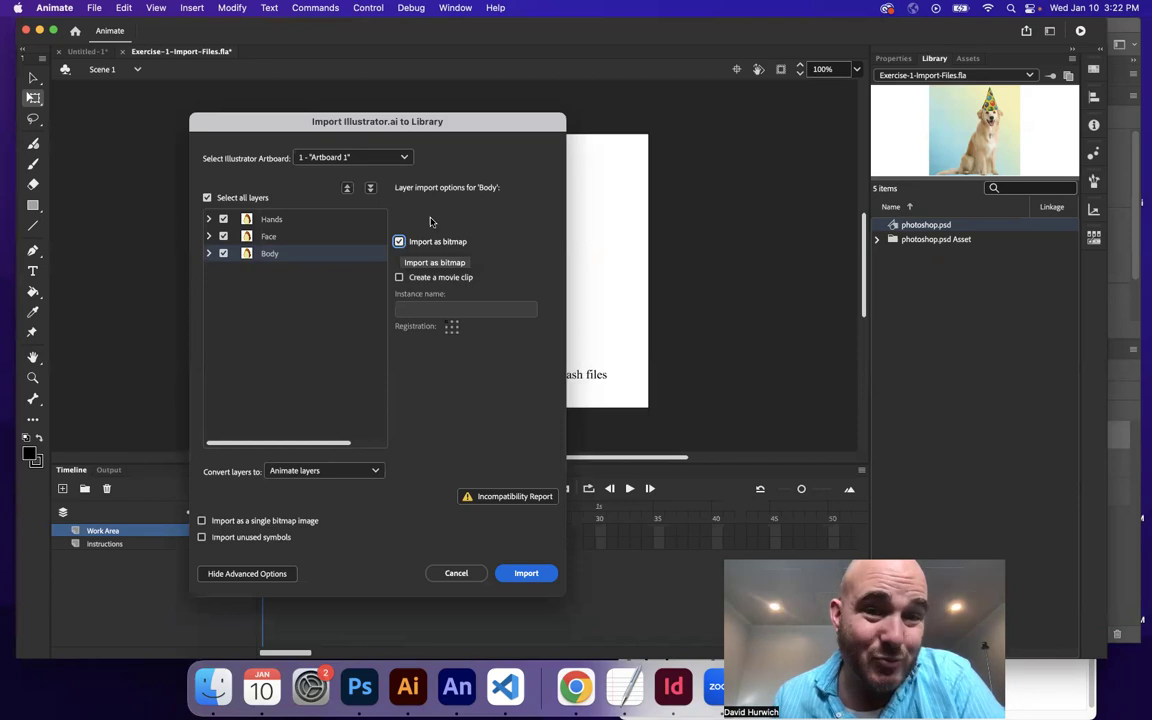
pyautogui.click(399, 242)
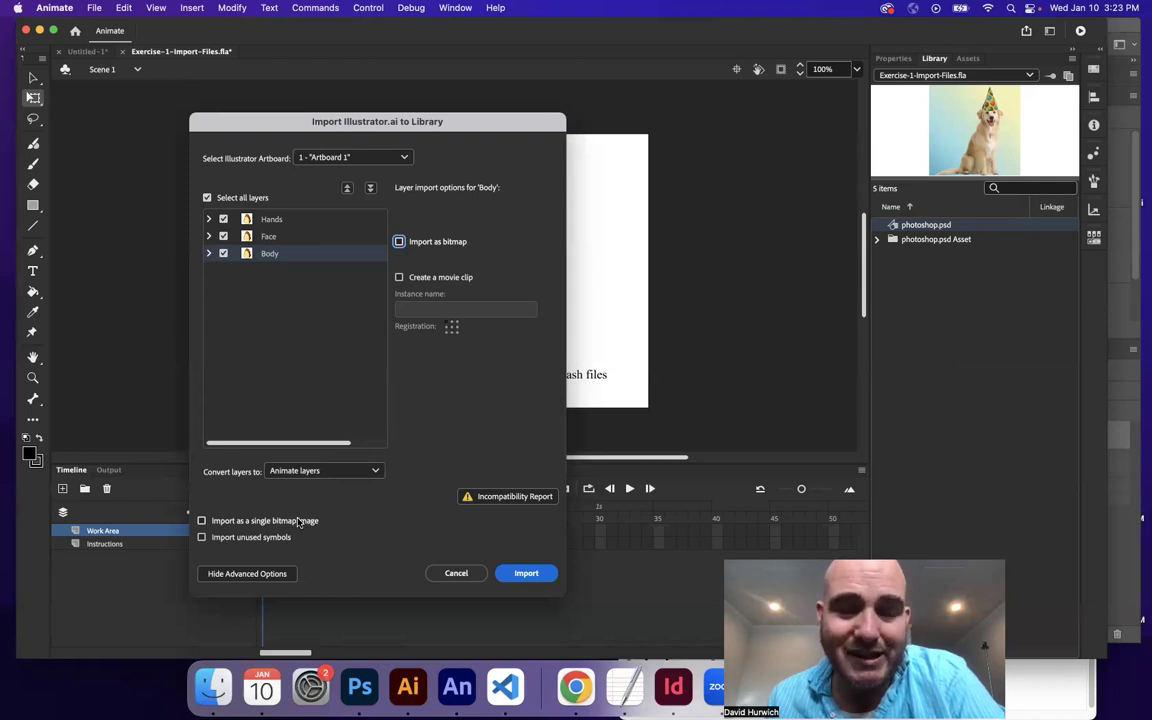
# Step: Compare the layer conversion options, keep Animate layers, and import Illustrator.ai into the library
pyautogui.click(290, 471)
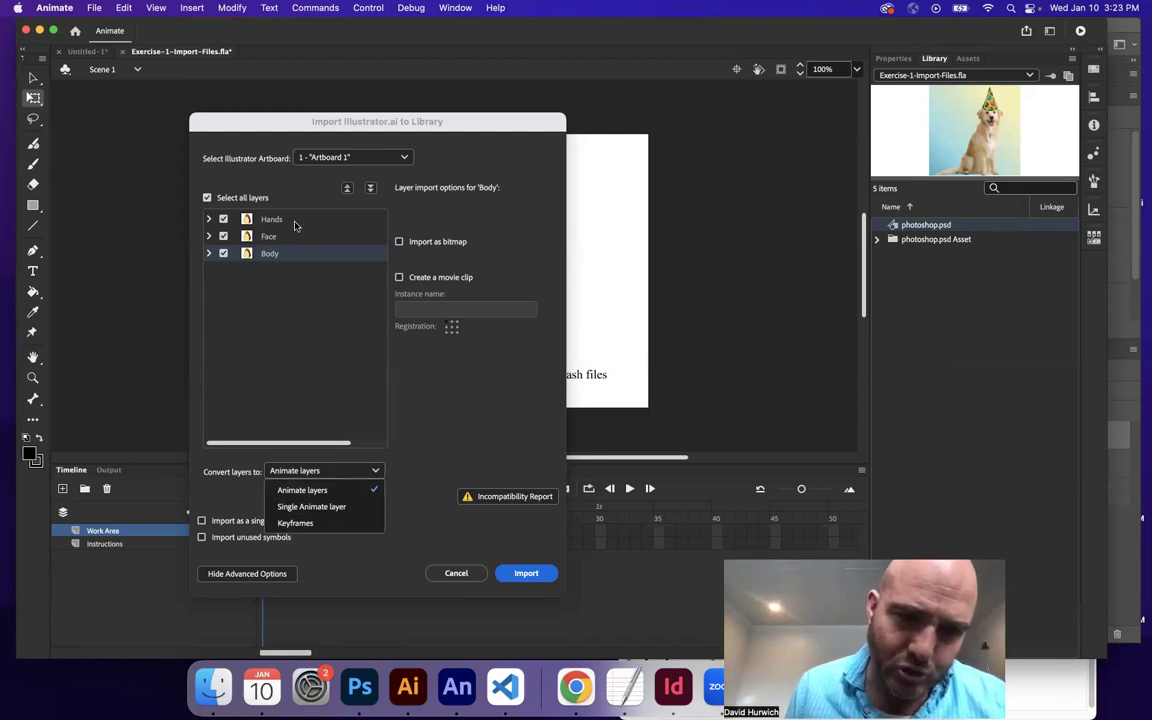
pyautogui.click(297, 523)
pyautogui.click(311, 471)
pyautogui.click(300, 486)
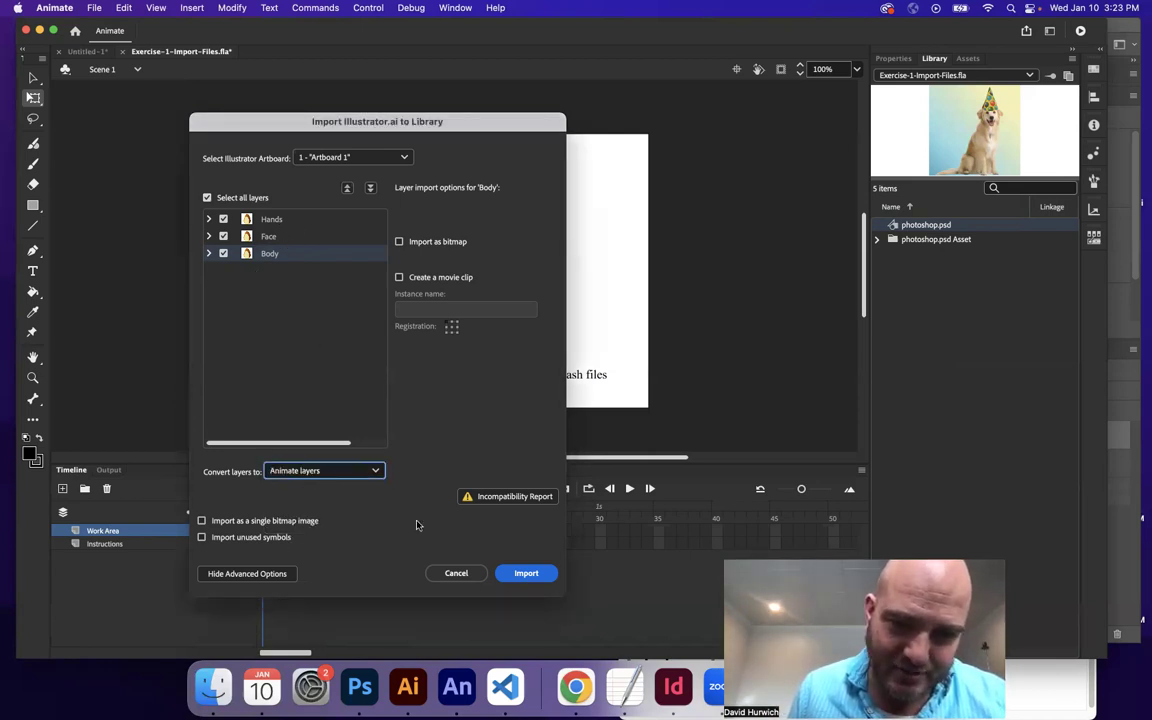
pyautogui.click(530, 574)
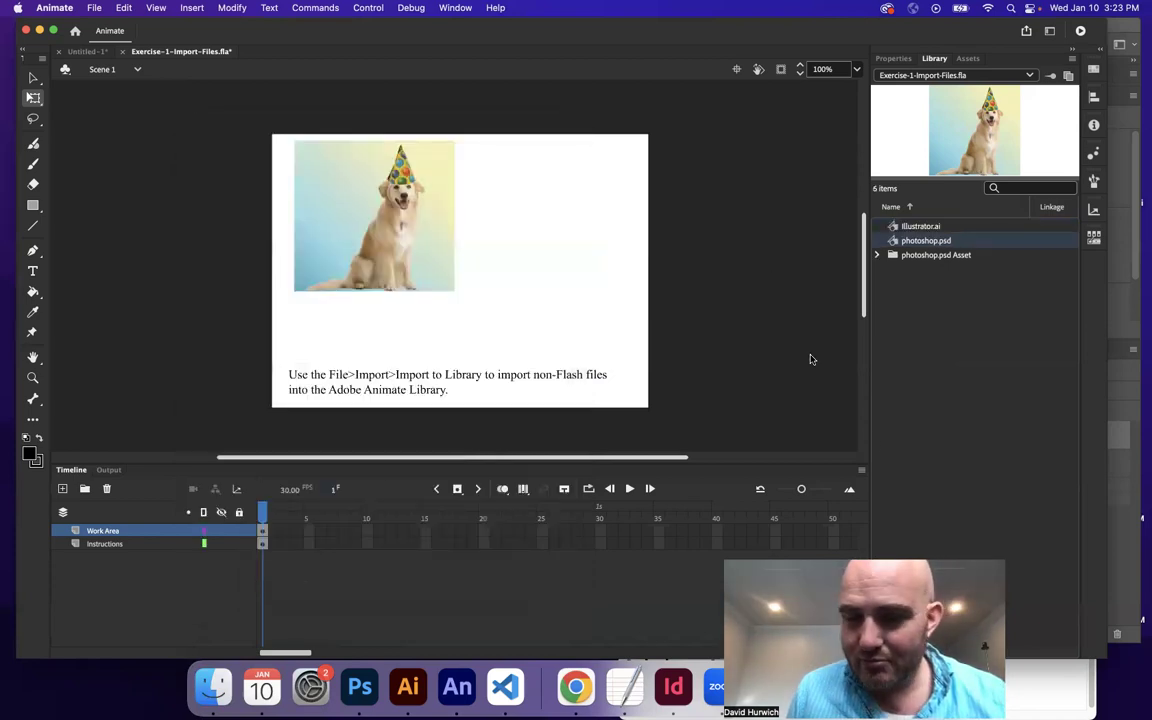
# Step: Open the Illustrator.ai symbol for editing and enter the character's belly drawing object
pyautogui.click(905, 228)
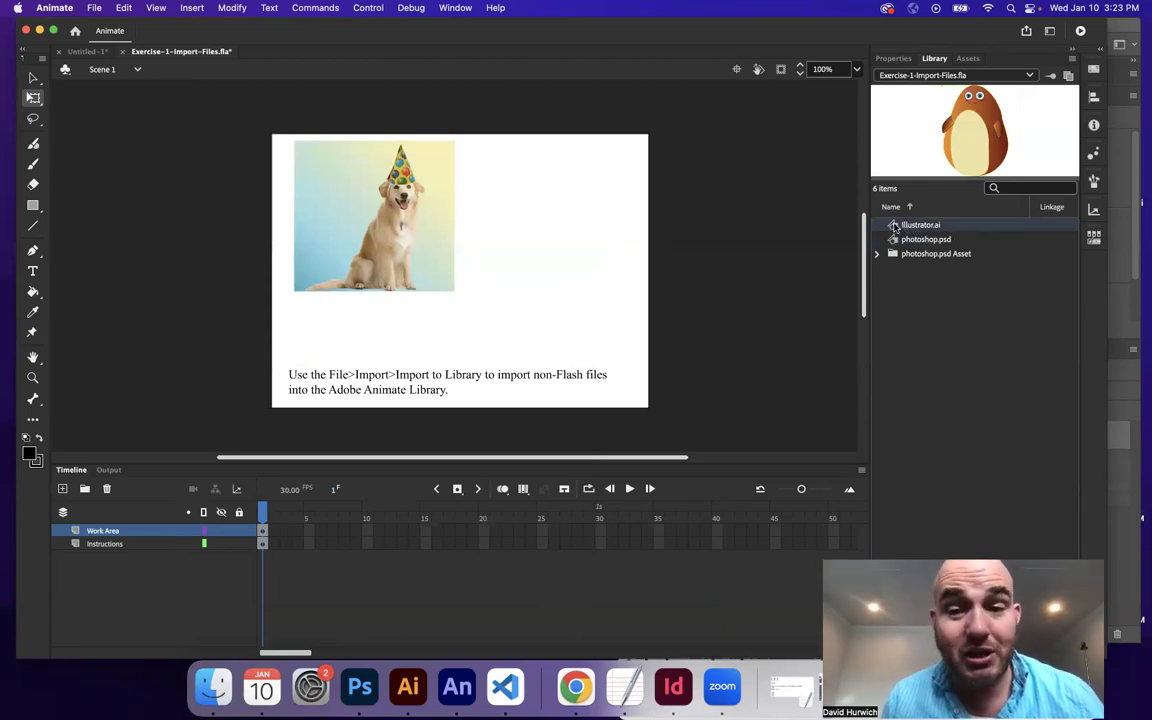
pyautogui.doubleClick(893, 226)
pyautogui.click(720, 221)
pyautogui.click(398, 283)
pyautogui.moveTo(355, 285); pyautogui.dragTo(403, 272)
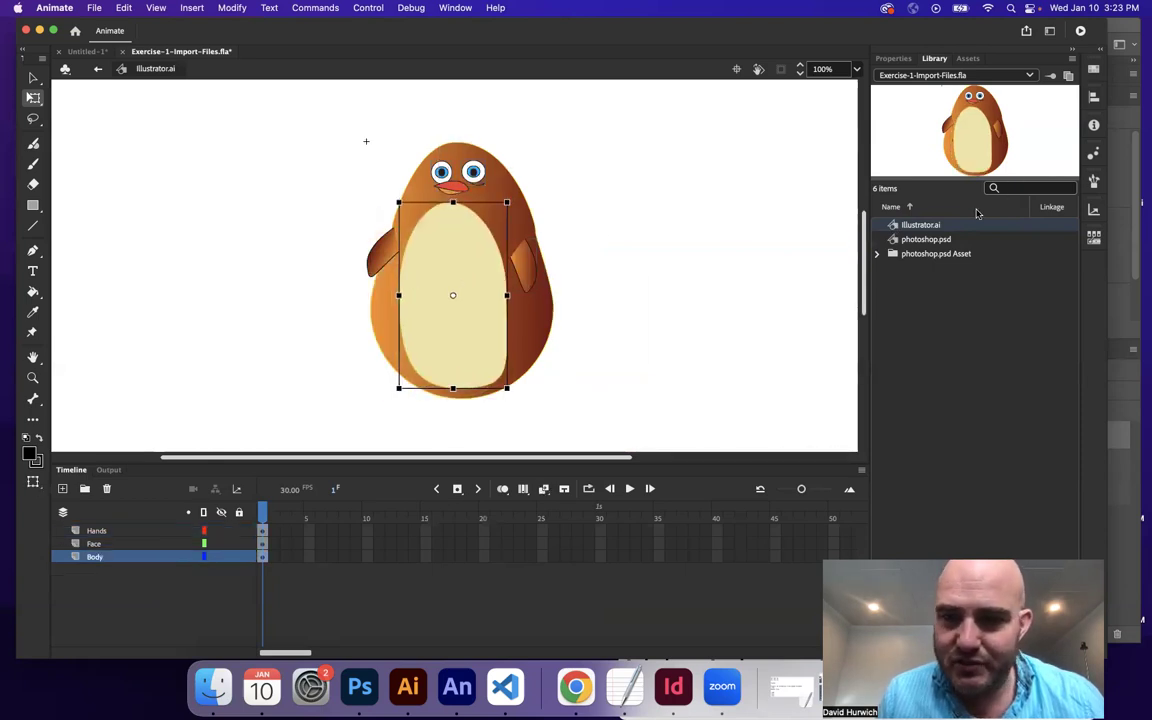
pyautogui.doubleClick(441, 283)
pyautogui.click(441, 283)
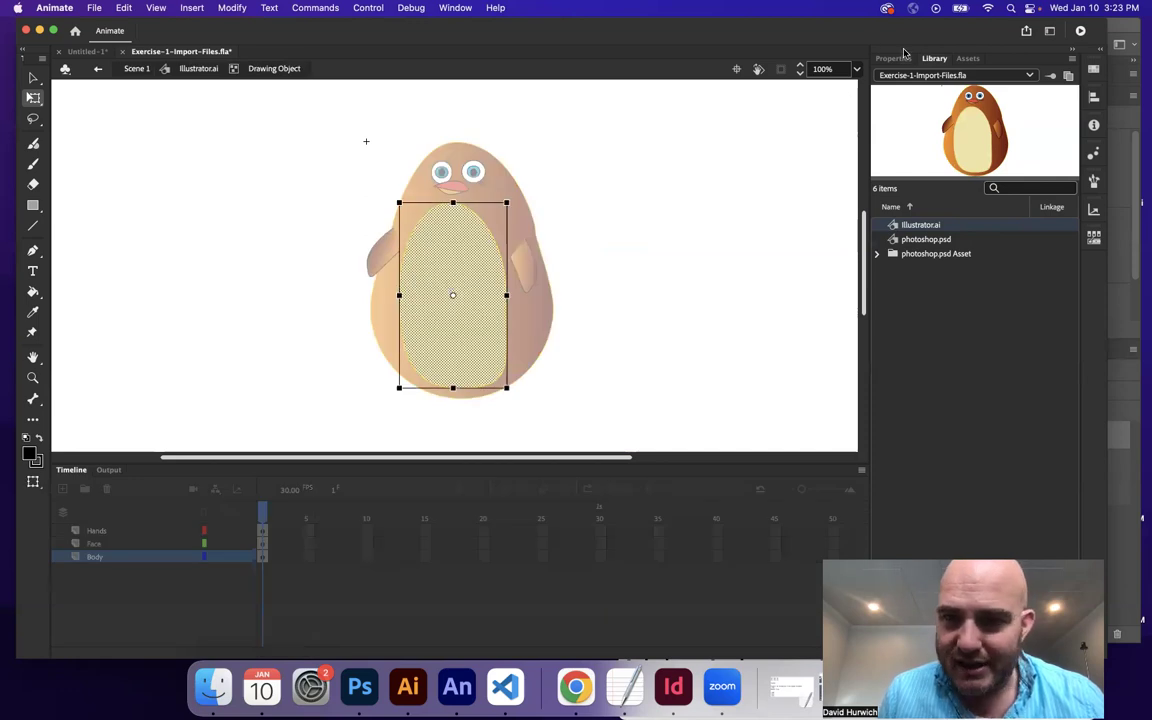
# Step: Try a red fill on the belly, change it to yellow, and shrink the shape to about 97 by 166 px
pyautogui.click(902, 58)
pyautogui.click(894, 236)
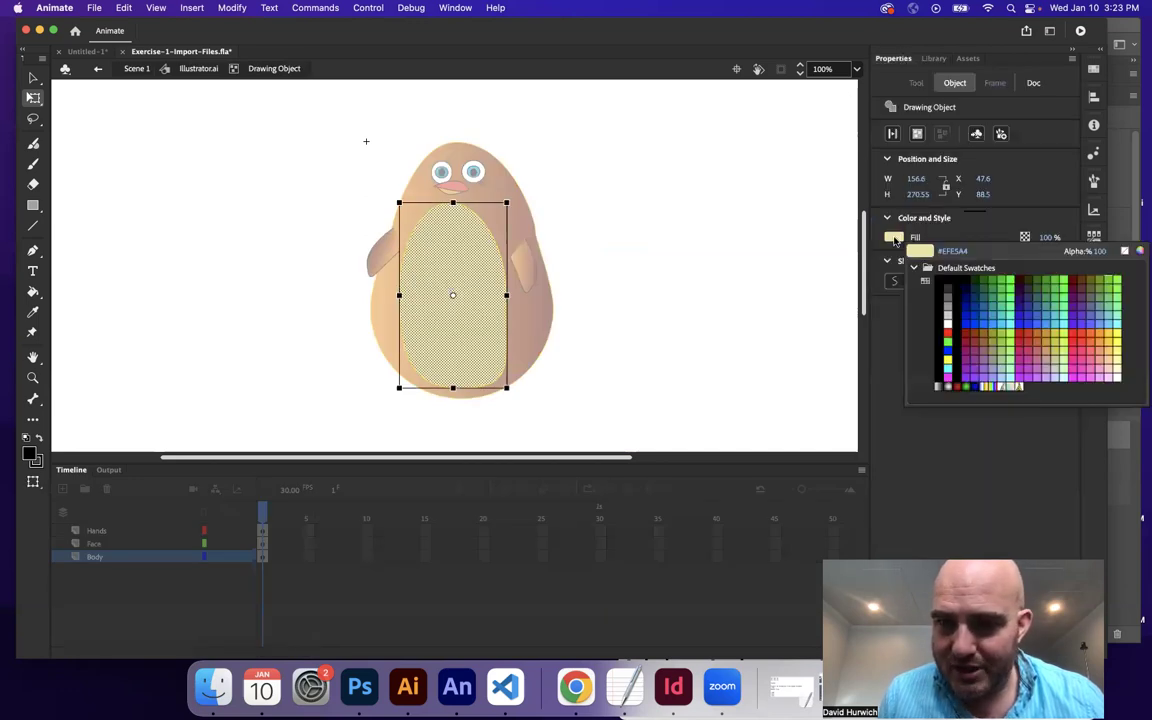
pyautogui.click(948, 330)
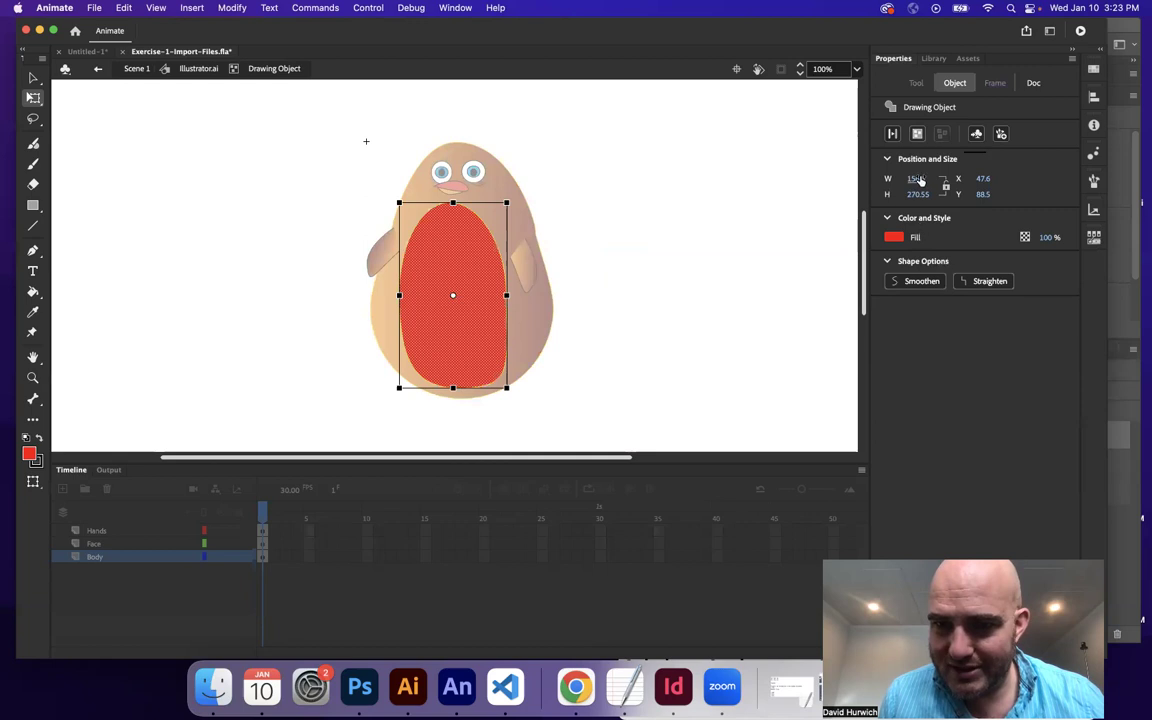
pyautogui.click(896, 239)
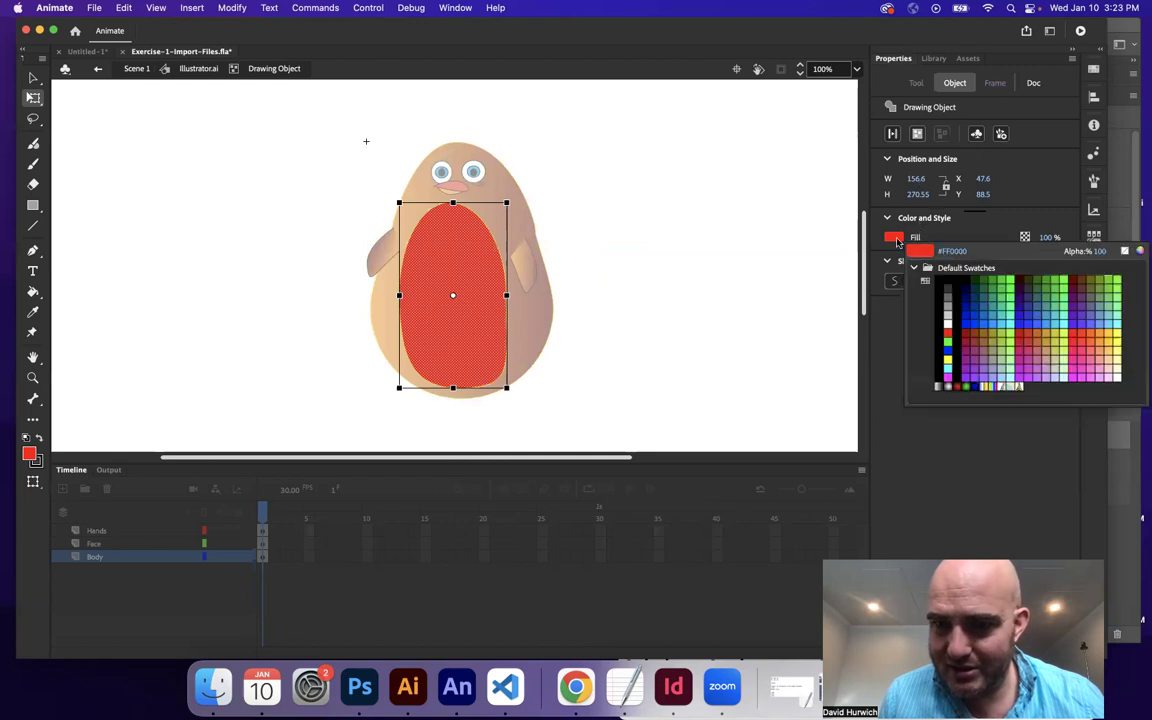
pyautogui.click(947, 358)
pyautogui.click(707, 316)
pyautogui.click(205, 72)
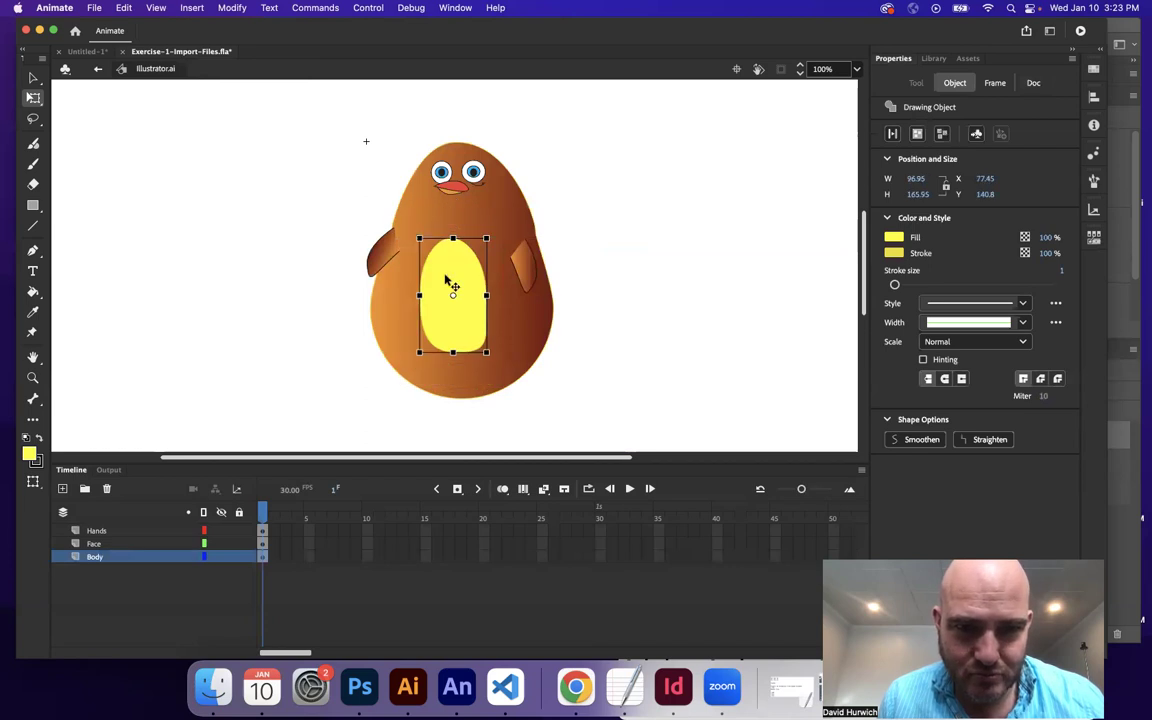
# Step: Reopen the yellow belly drawing object and widen it by pulling its two side anchor points outward with the Subselection tool
pyautogui.doubleClick(402, 250)
pyautogui.moveTo(33, 77); pyautogui.dragTo(95, 80)
pyautogui.click(421, 301)
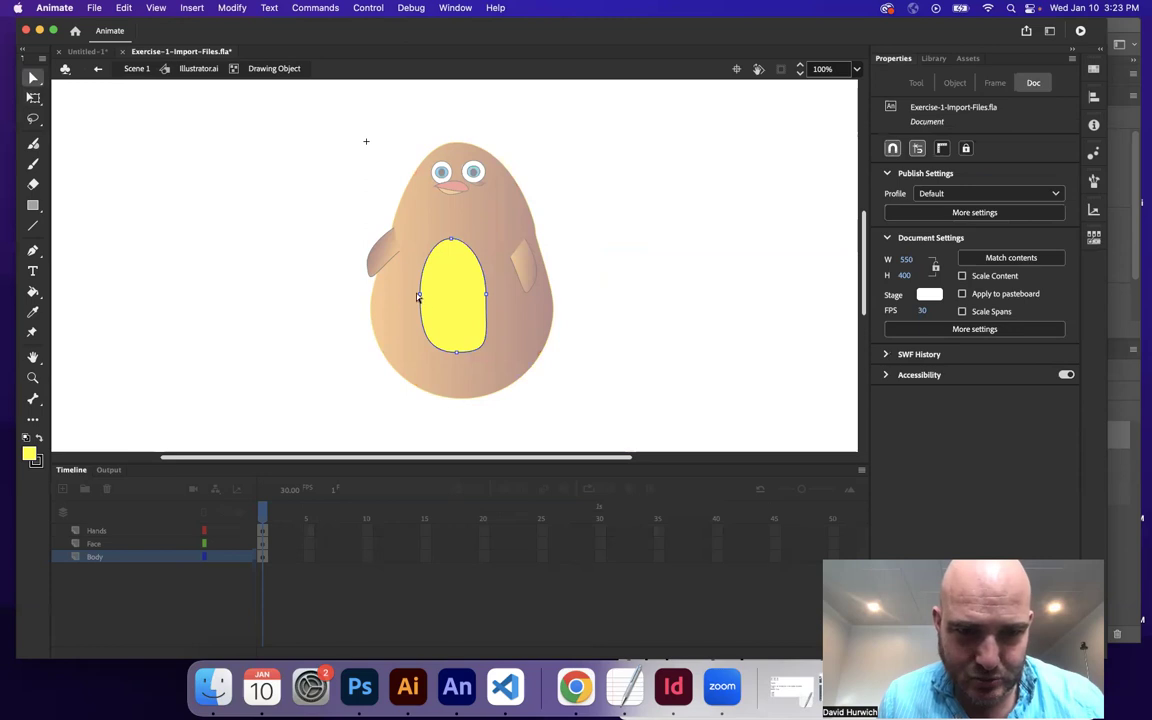
pyautogui.moveTo(421, 294); pyautogui.dragTo(390, 294)
pyautogui.moveTo(487, 297); pyautogui.dragTo(512, 294)
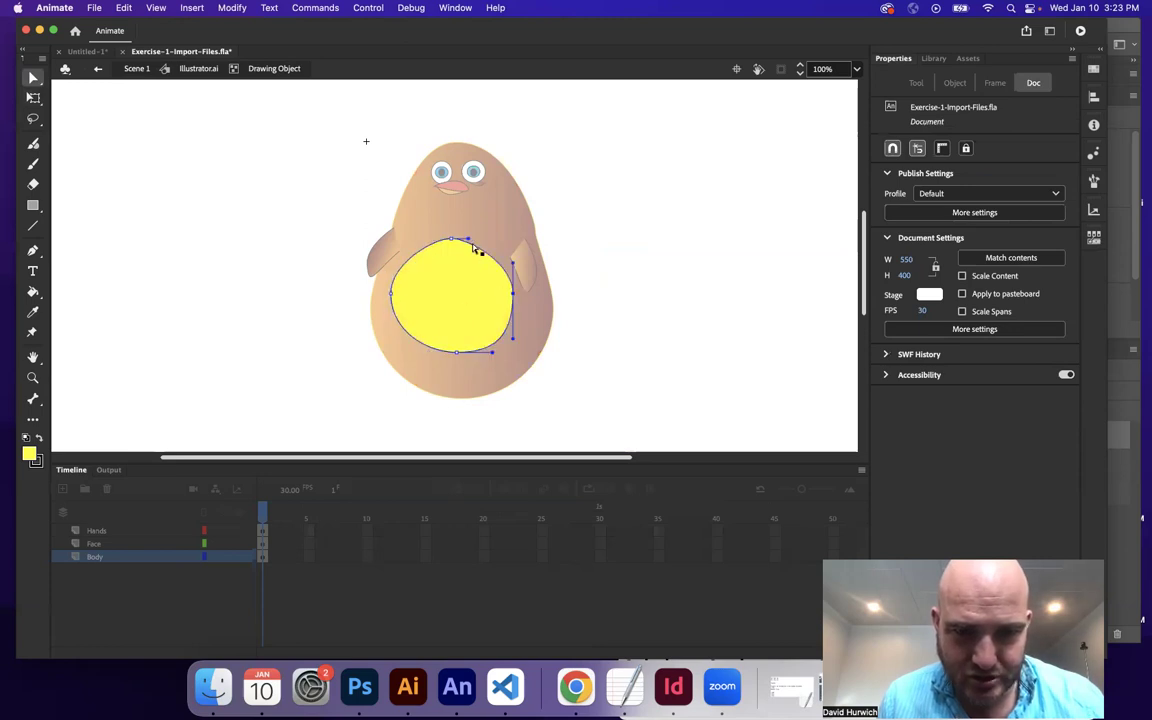
# Step: Pull the yellow belly's upper anchor point down so its upper edge dips in the middle, and return to the Illustrator.ai symbol
pyautogui.moveTo(452, 240); pyautogui.dragTo(447, 300)
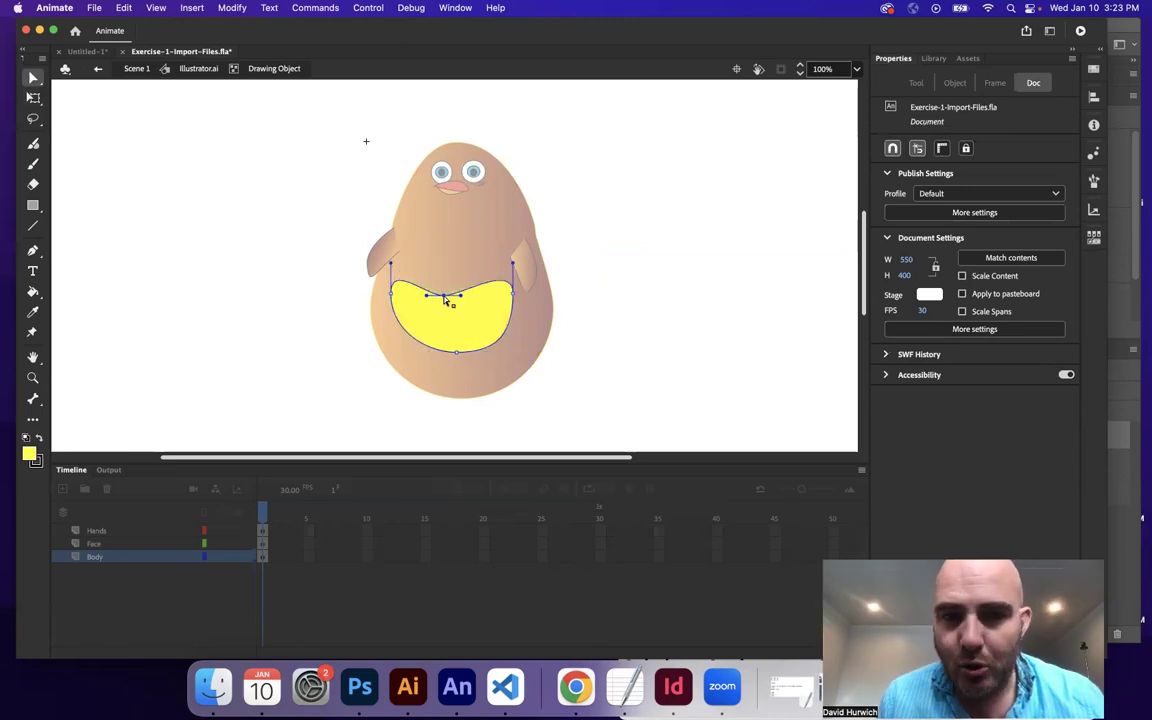
pyautogui.click(33, 184)
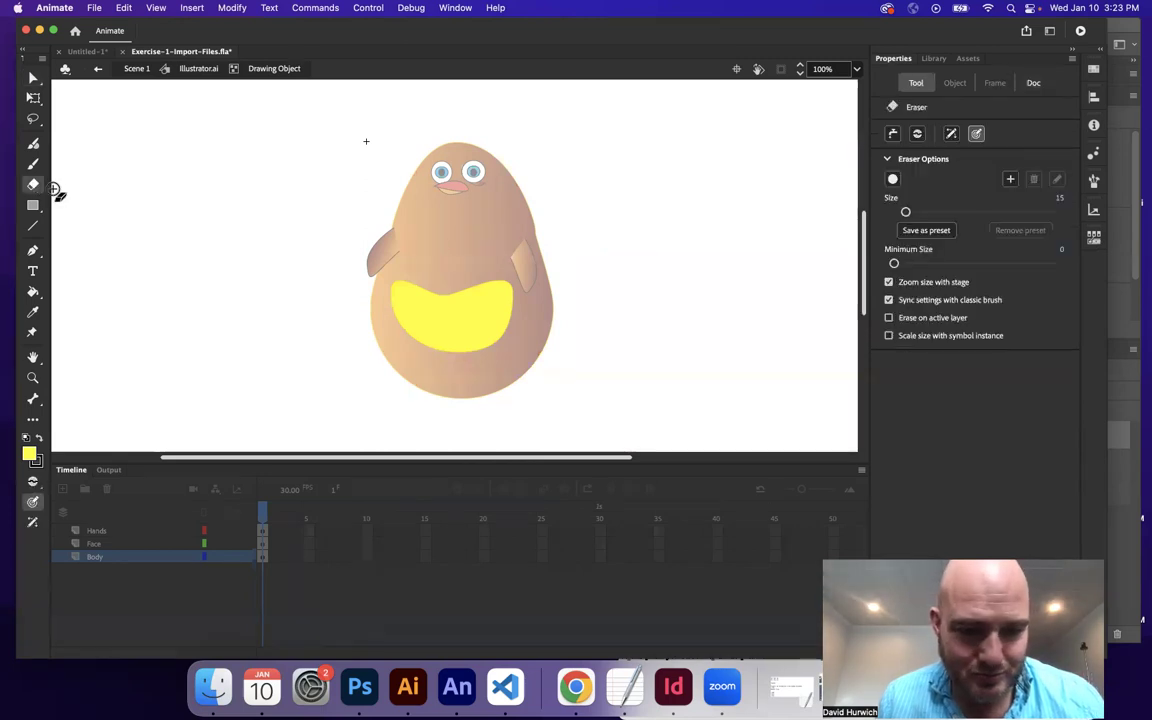
pyautogui.click(33, 77)
pyautogui.click(190, 68)
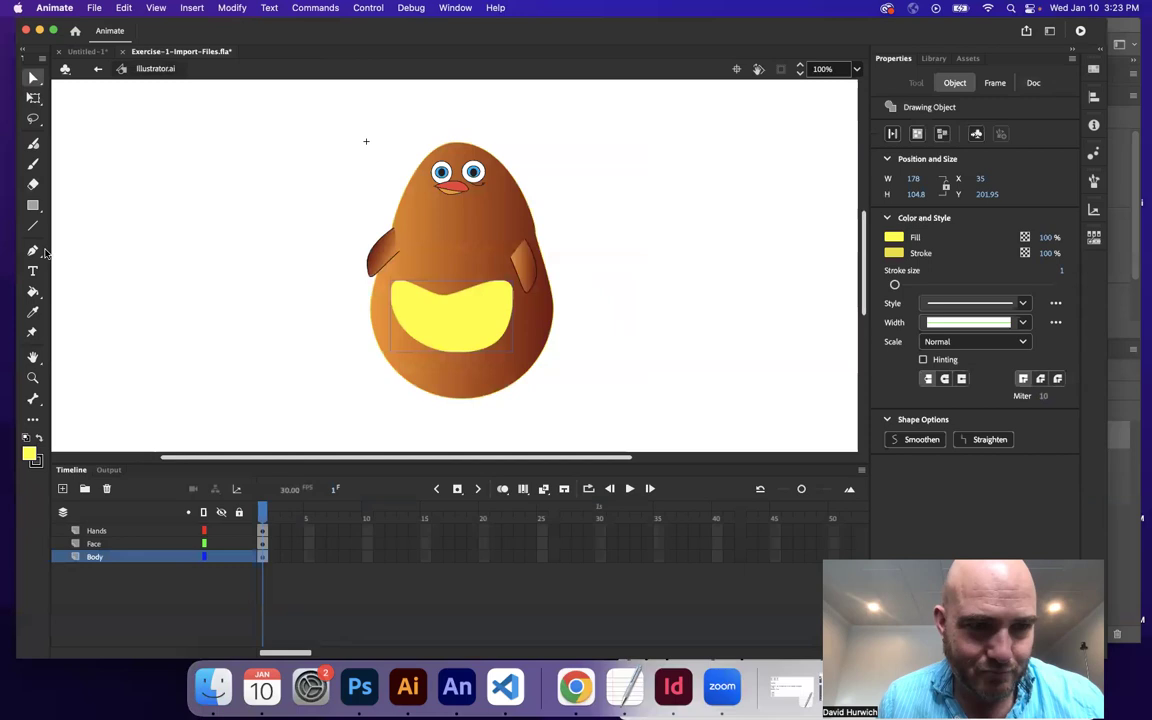
# Step: Erase a jagged strip along the character's side behind the wing with the size 15 Eraser, and return to Scene 1
pyautogui.click(32, 182)
pyautogui.moveTo(480, 250)
pyautogui.mouseDown()
pyautogui.moveTo(563, 226)
pyautogui.moveTo(567, 254)
pyautogui.moveTo(468, 252)
pyautogui.moveTo(545, 329)
pyautogui.moveTo(537, 363)
pyautogui.mouseUp()
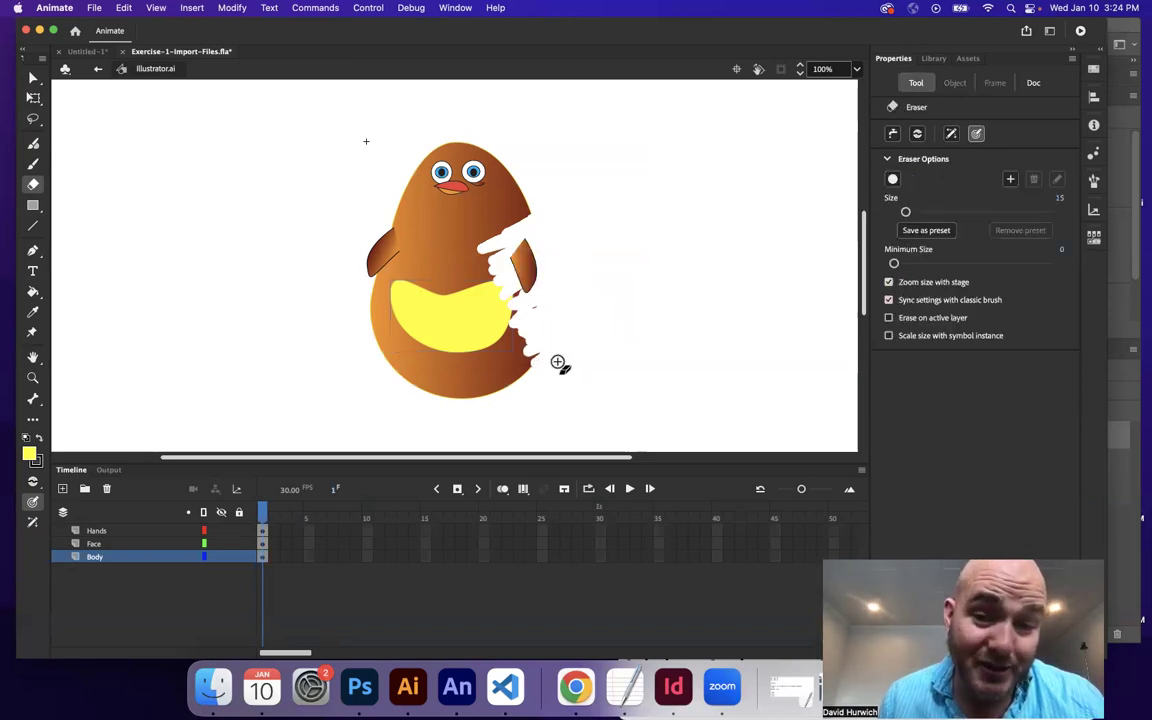
pyautogui.click(99, 69)
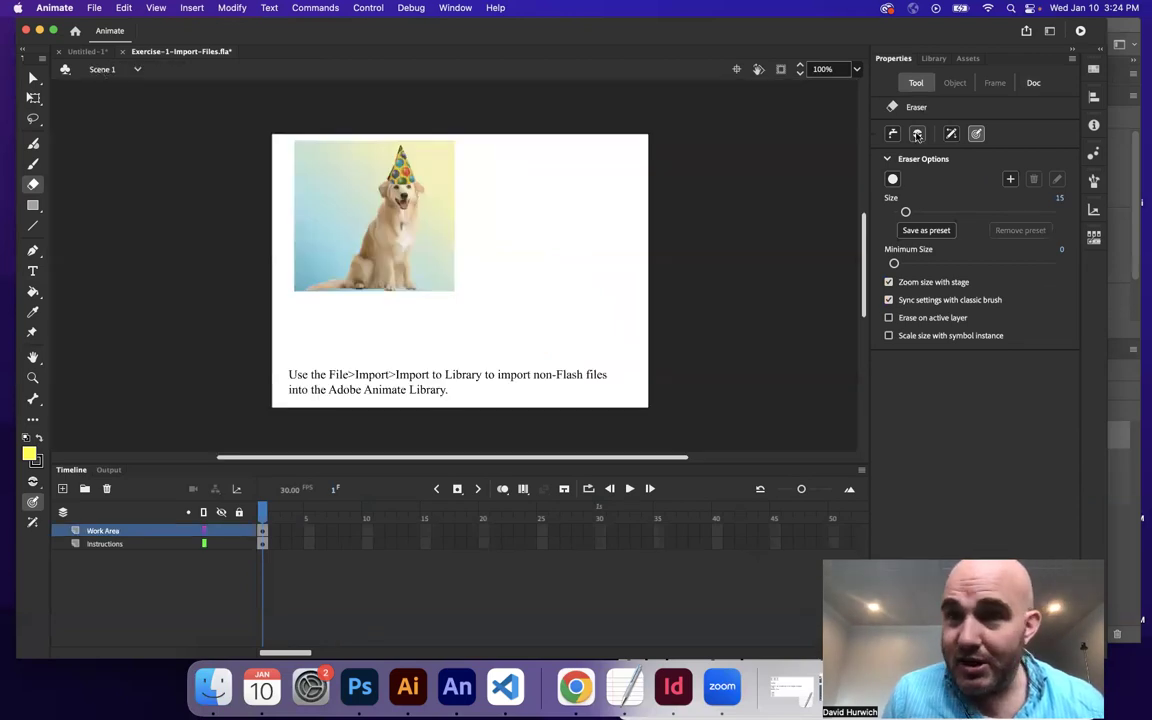
# Step: Place Illustrator.ai from the library beside the dog picture, and use Free Transform to shrink it to about two thirds, reposition it and tilt it clockwise
pyautogui.click(934, 58)
pyautogui.moveTo(912, 229); pyautogui.dragTo(560, 249)
pyautogui.click(33, 97)
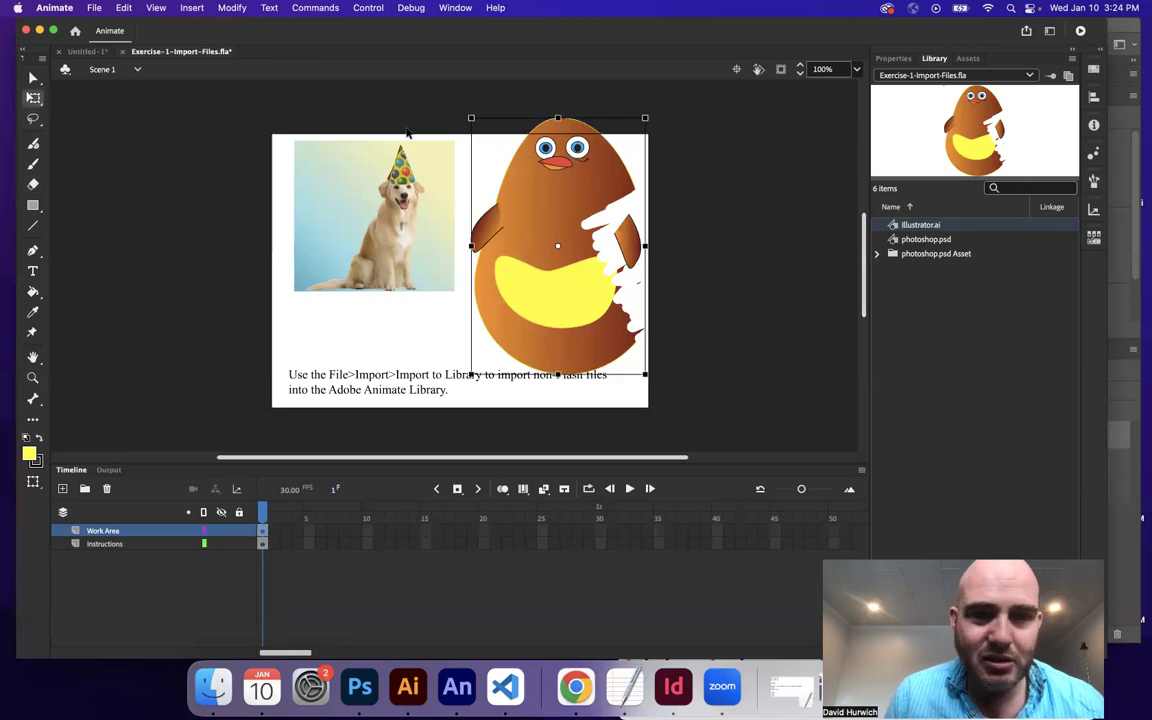
pyautogui.moveTo(470, 118); pyautogui.dragTo(498, 160)
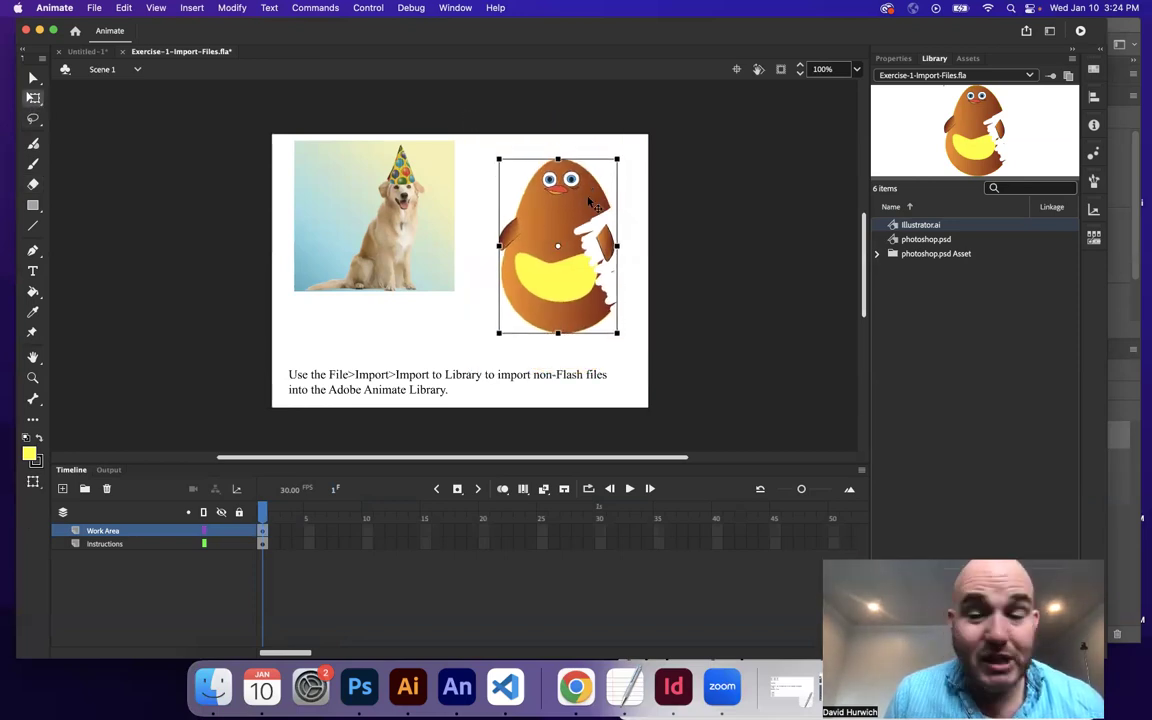
pyautogui.moveTo(592, 203); pyautogui.dragTo(568, 193)
pyautogui.moveTo(606, 148)
pyautogui.mouseDown()
pyautogui.moveTo(635, 224)
pyautogui.moveTo(622, 163)
pyautogui.mouseUp()
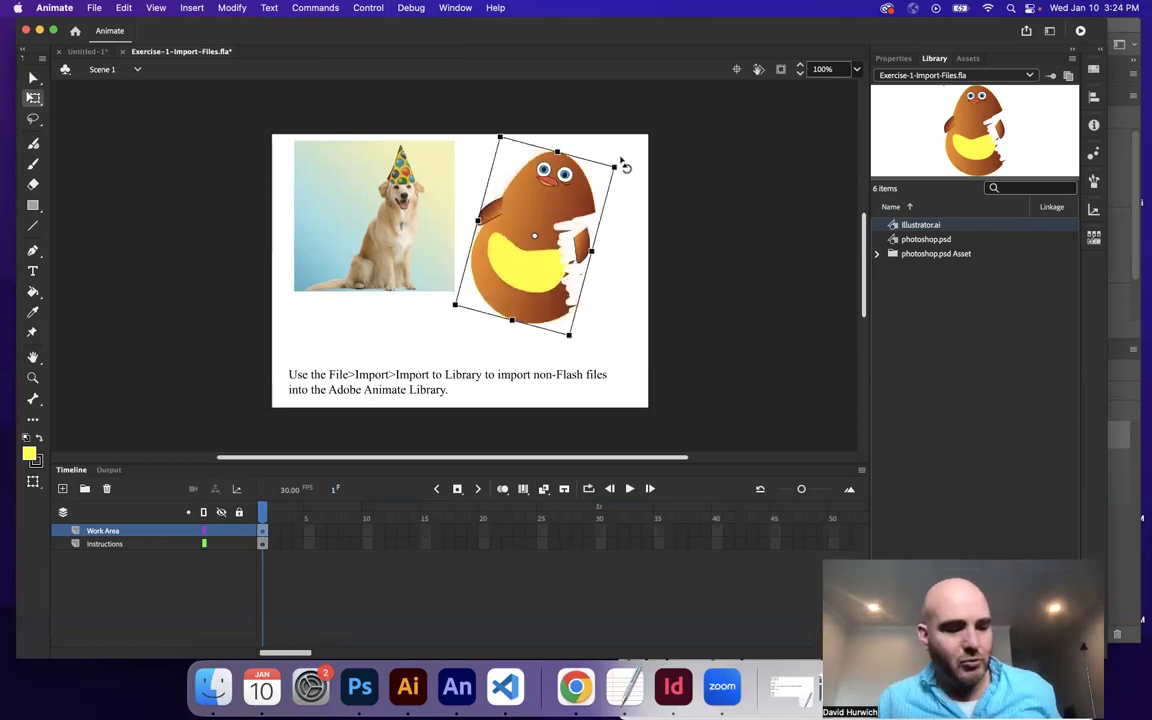